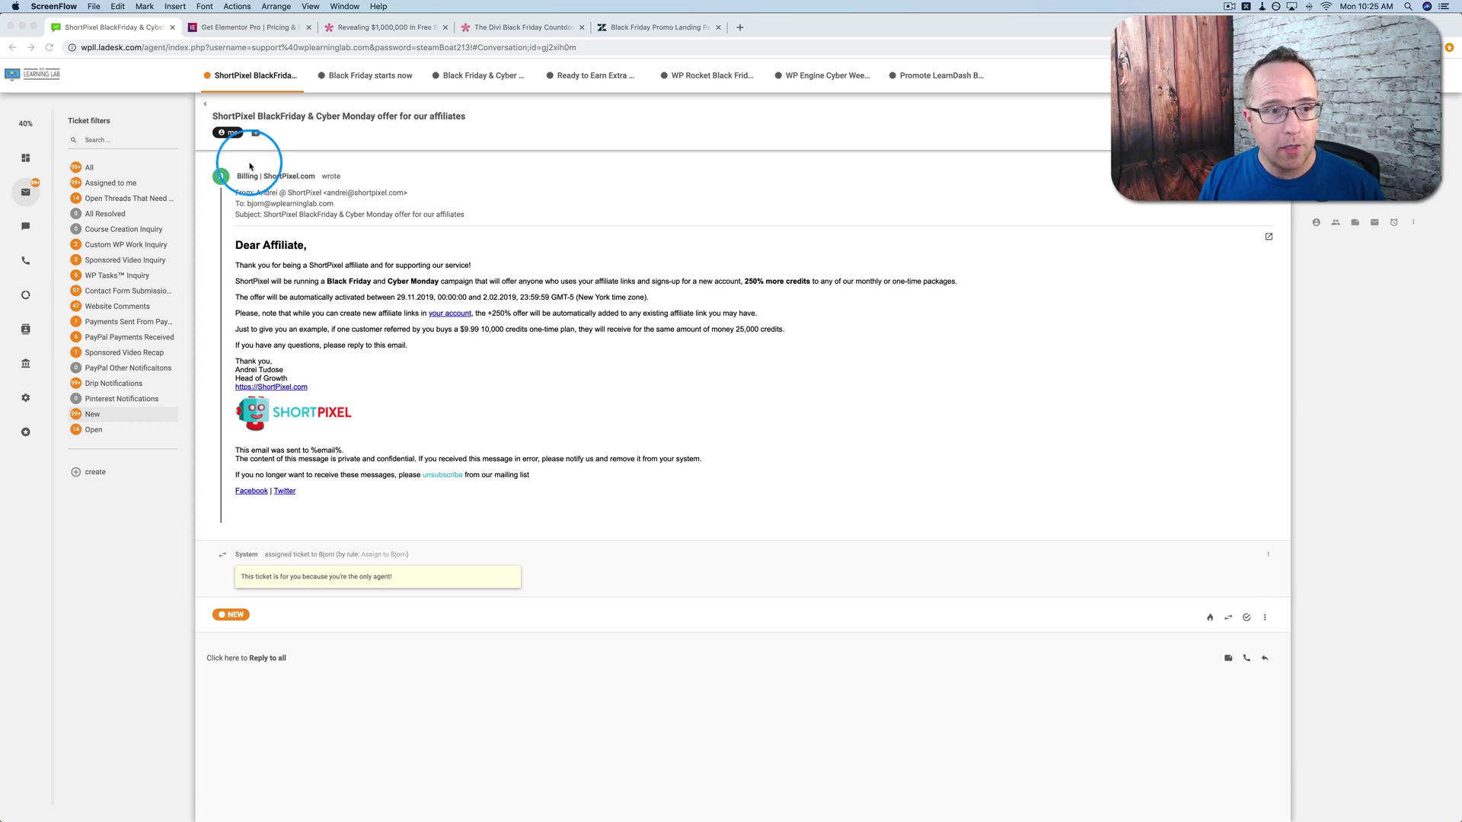
# - Highlight the 250%, 10,000 and 25,000 credit figures and the affiliate sign-up sentence in the ShortPixel email
pyautogui.doubleClick(747, 281)
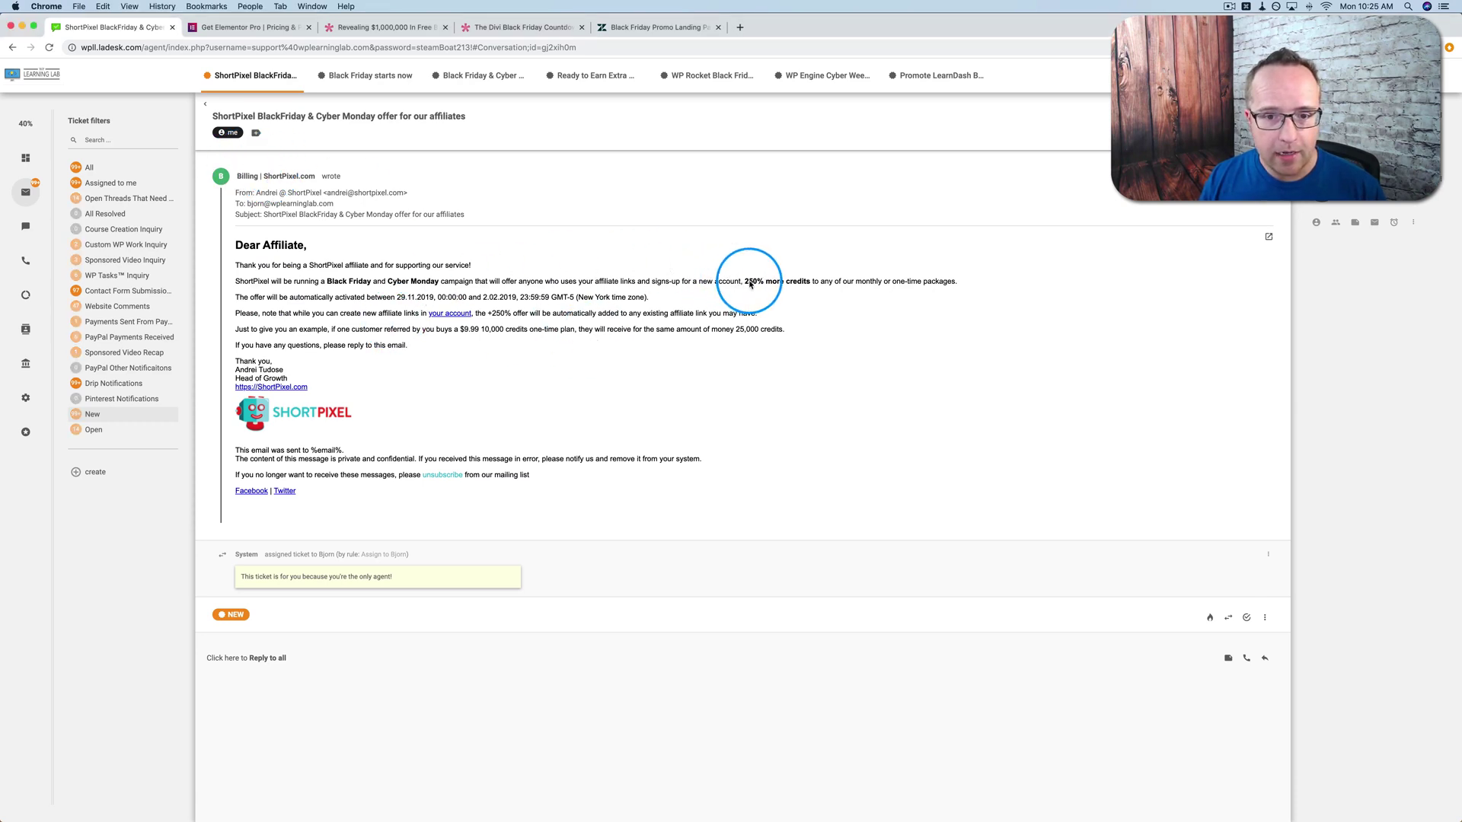
pyautogui.moveTo(761, 286); pyautogui.dragTo(787, 283)
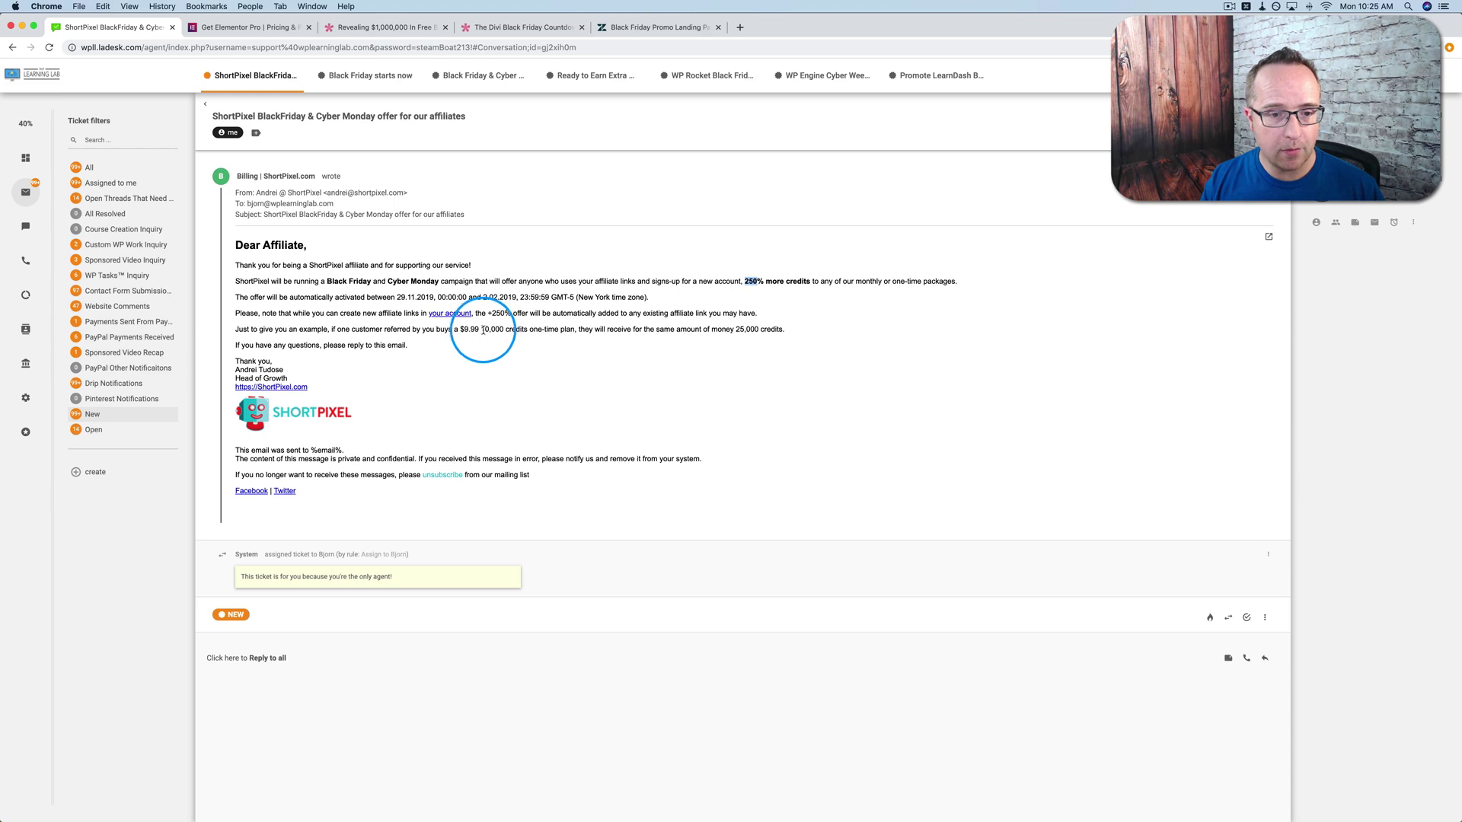
pyautogui.moveTo(481, 329); pyautogui.dragTo(503, 329)
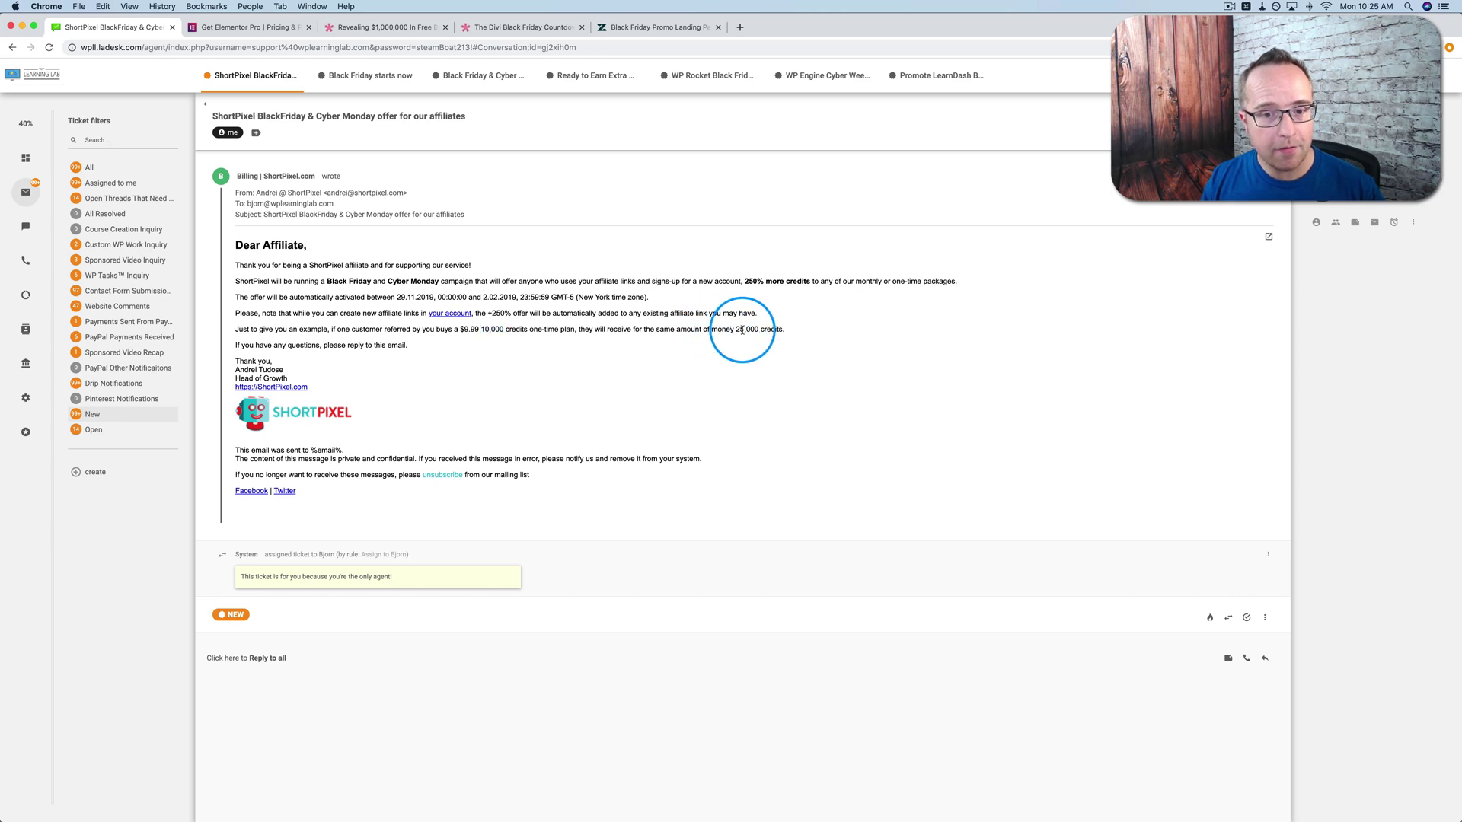
pyautogui.moveTo(736, 329); pyautogui.dragTo(756, 329)
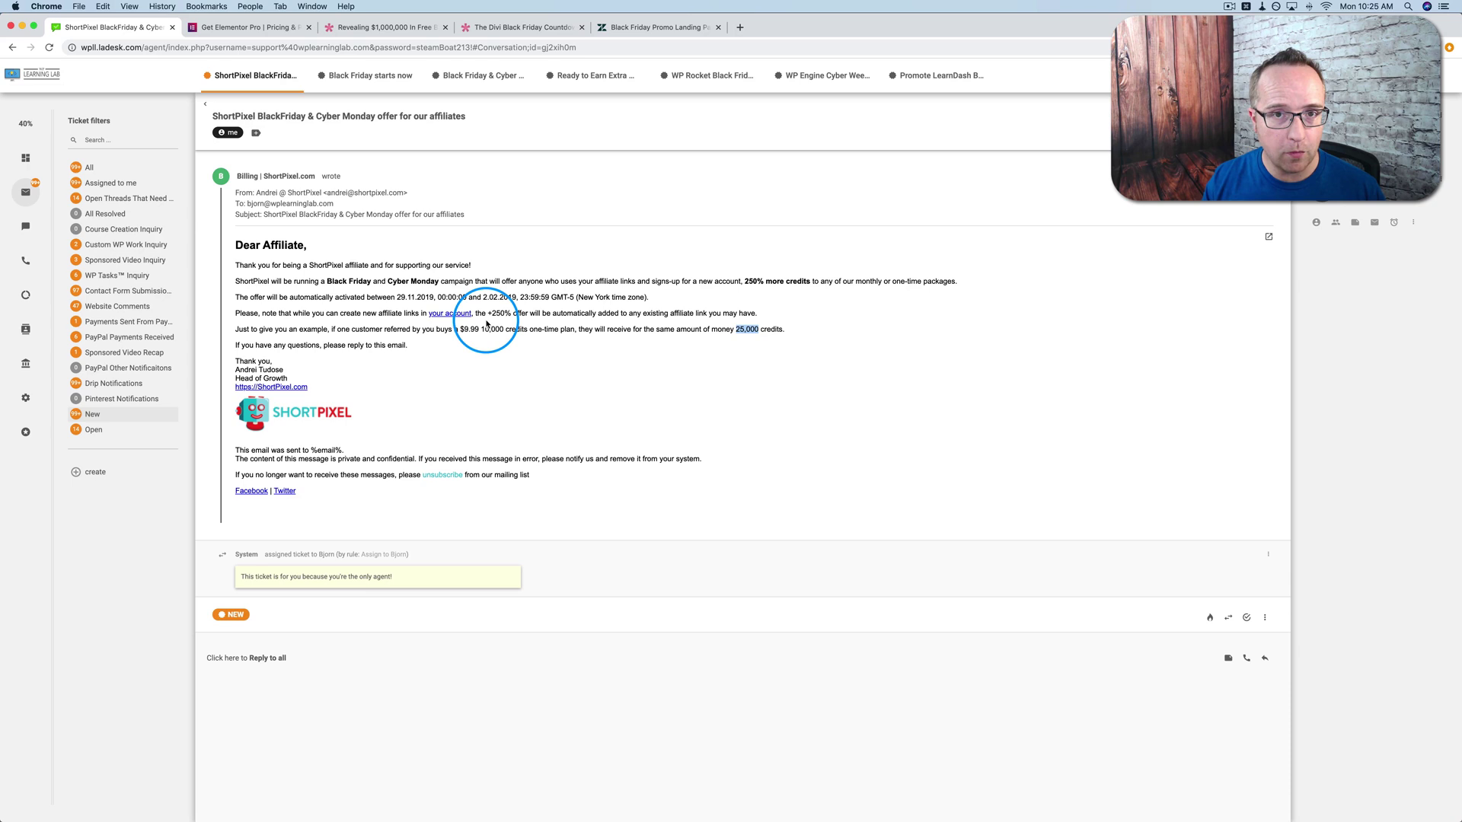
pyautogui.moveTo(491, 314); pyautogui.dragTo(509, 313)
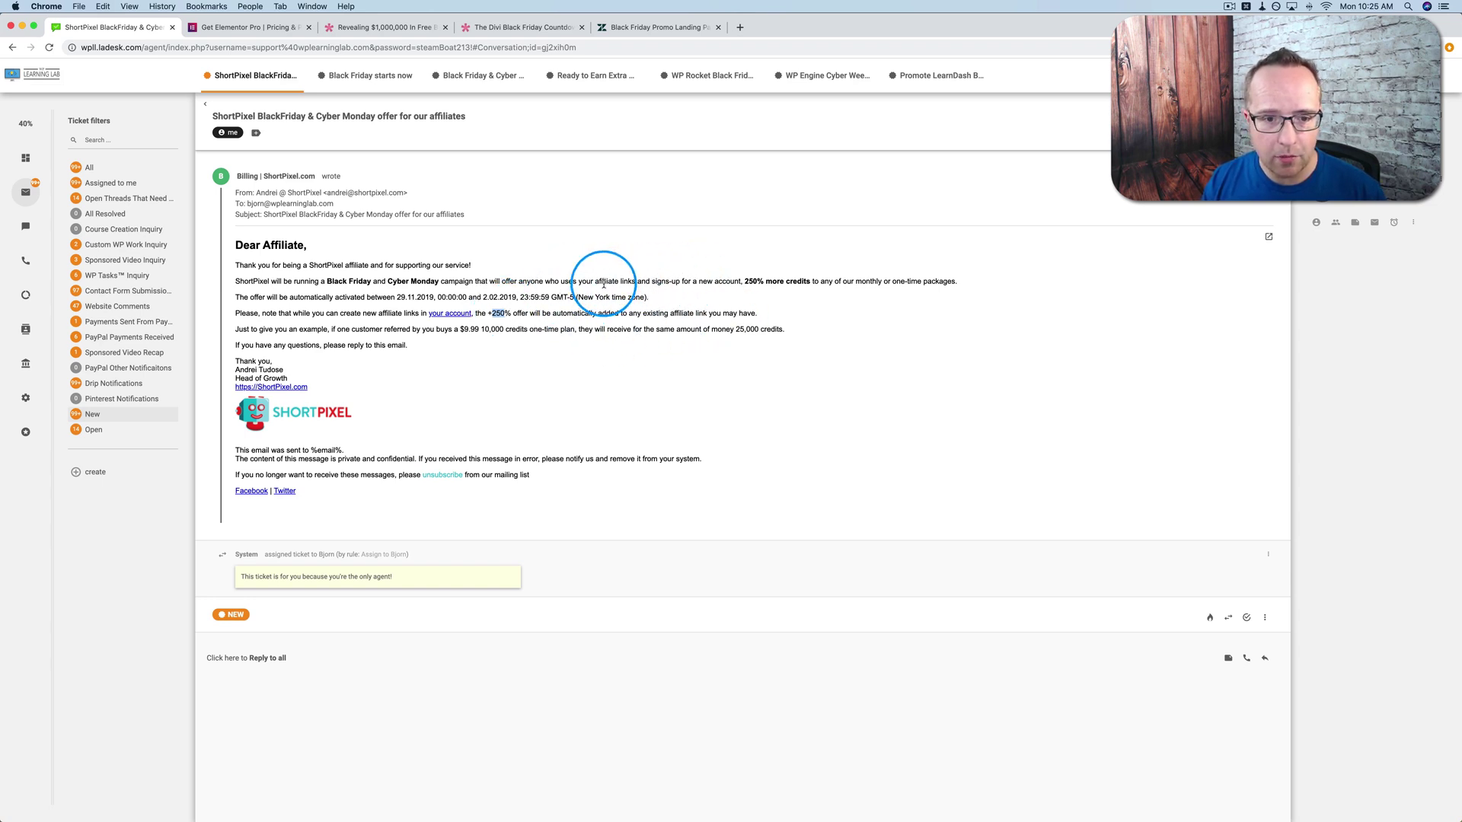
pyautogui.moveTo(518, 283); pyautogui.dragTo(809, 282)
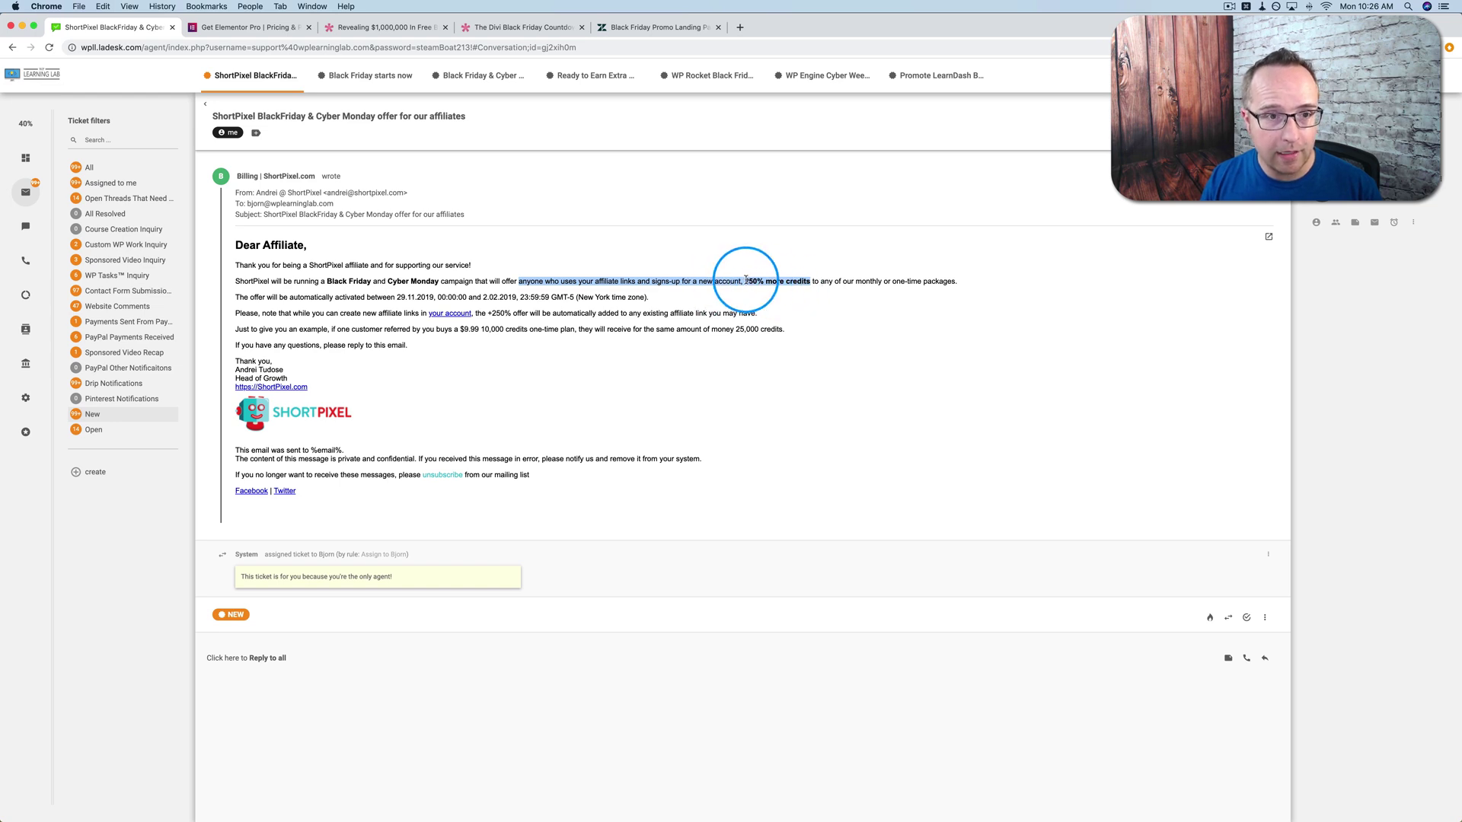
# - In the Zendesk 'Black Friday starts now' email, highlight '25% discount' and 'Friday, November 29'
pyautogui.click(365, 76)
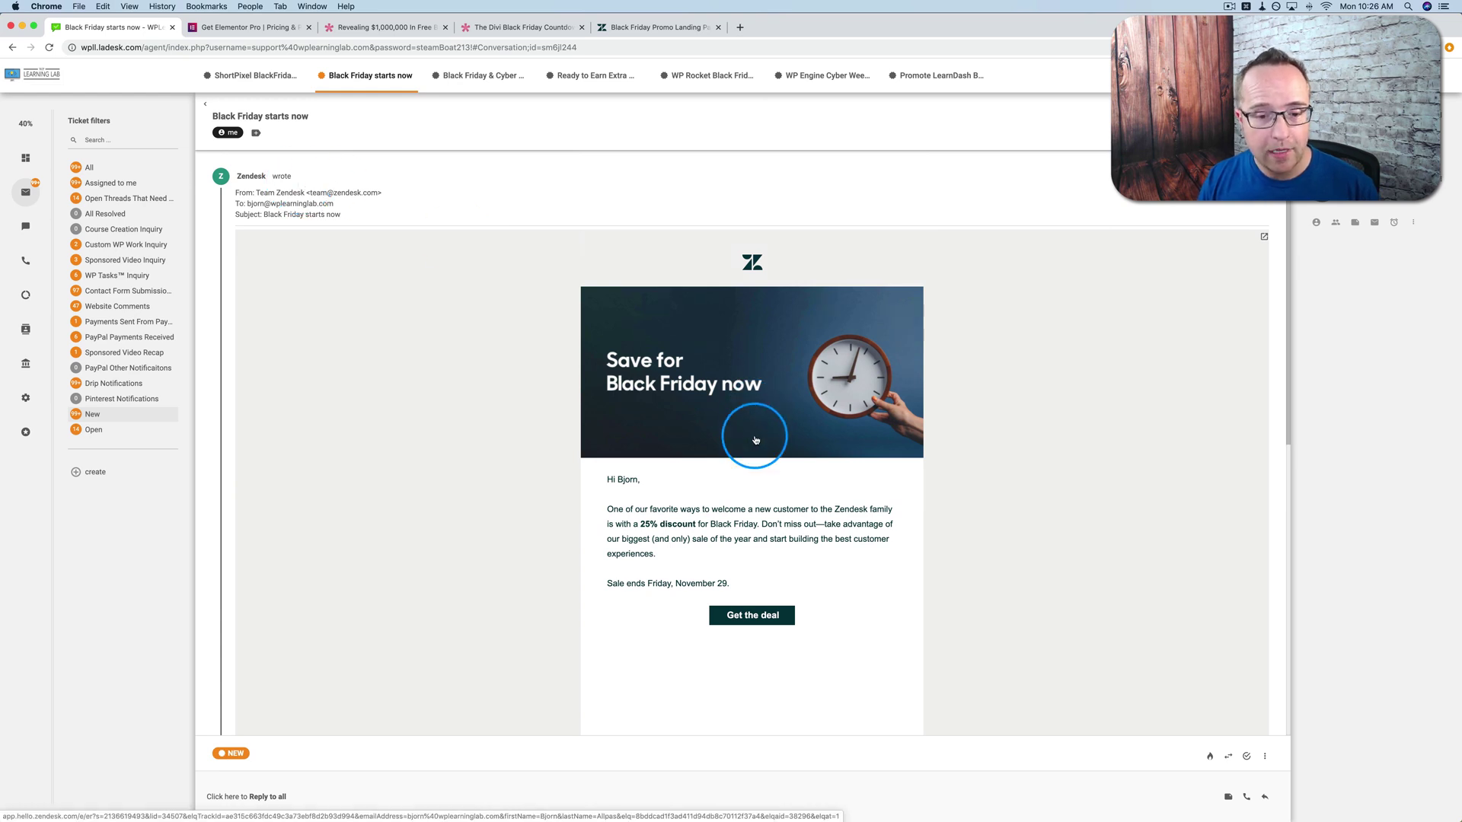
pyautogui.moveTo(694, 526); pyautogui.dragTo(643, 527)
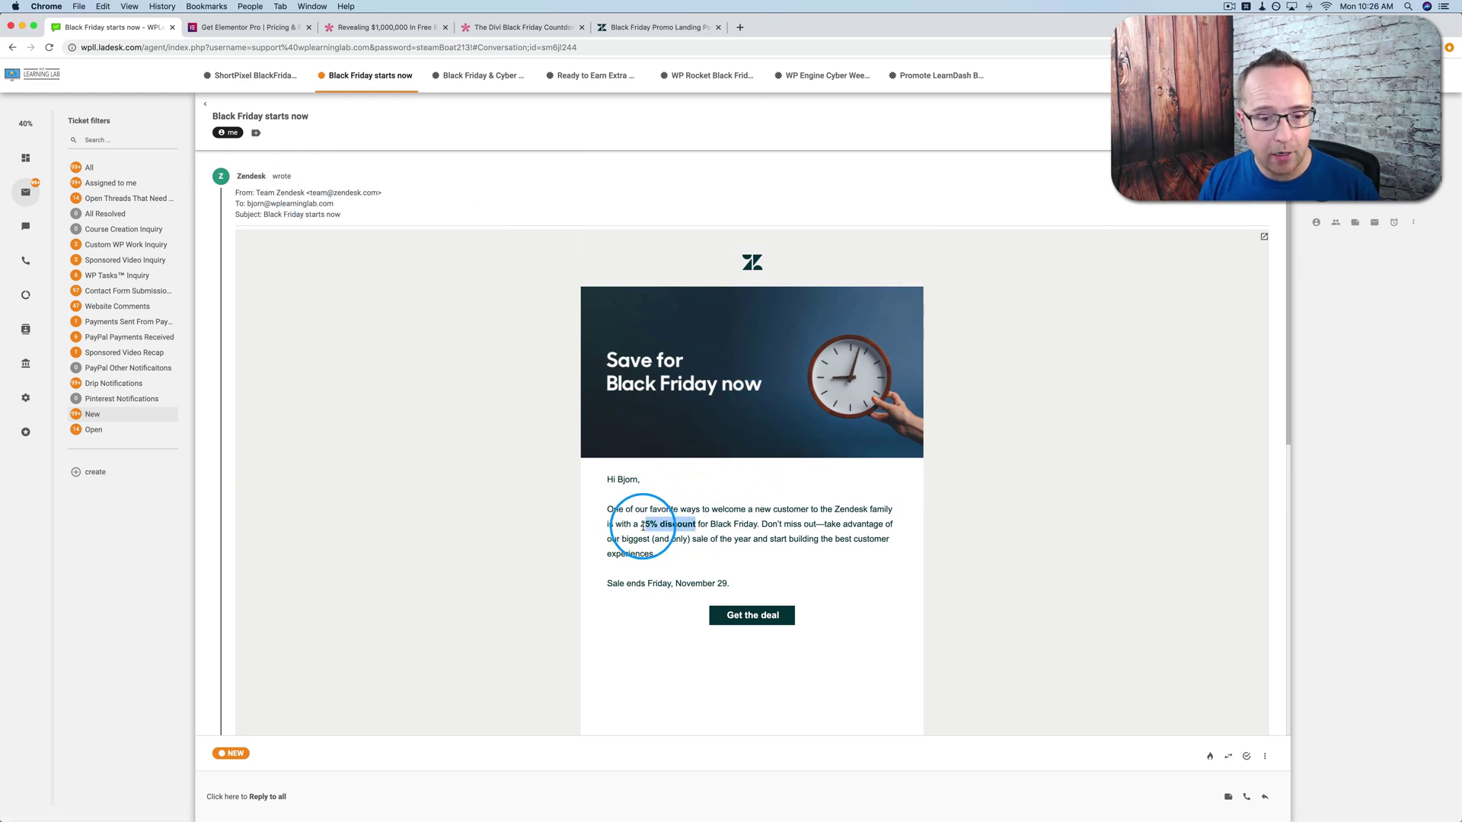
pyautogui.scroll(-2, 607, 502)
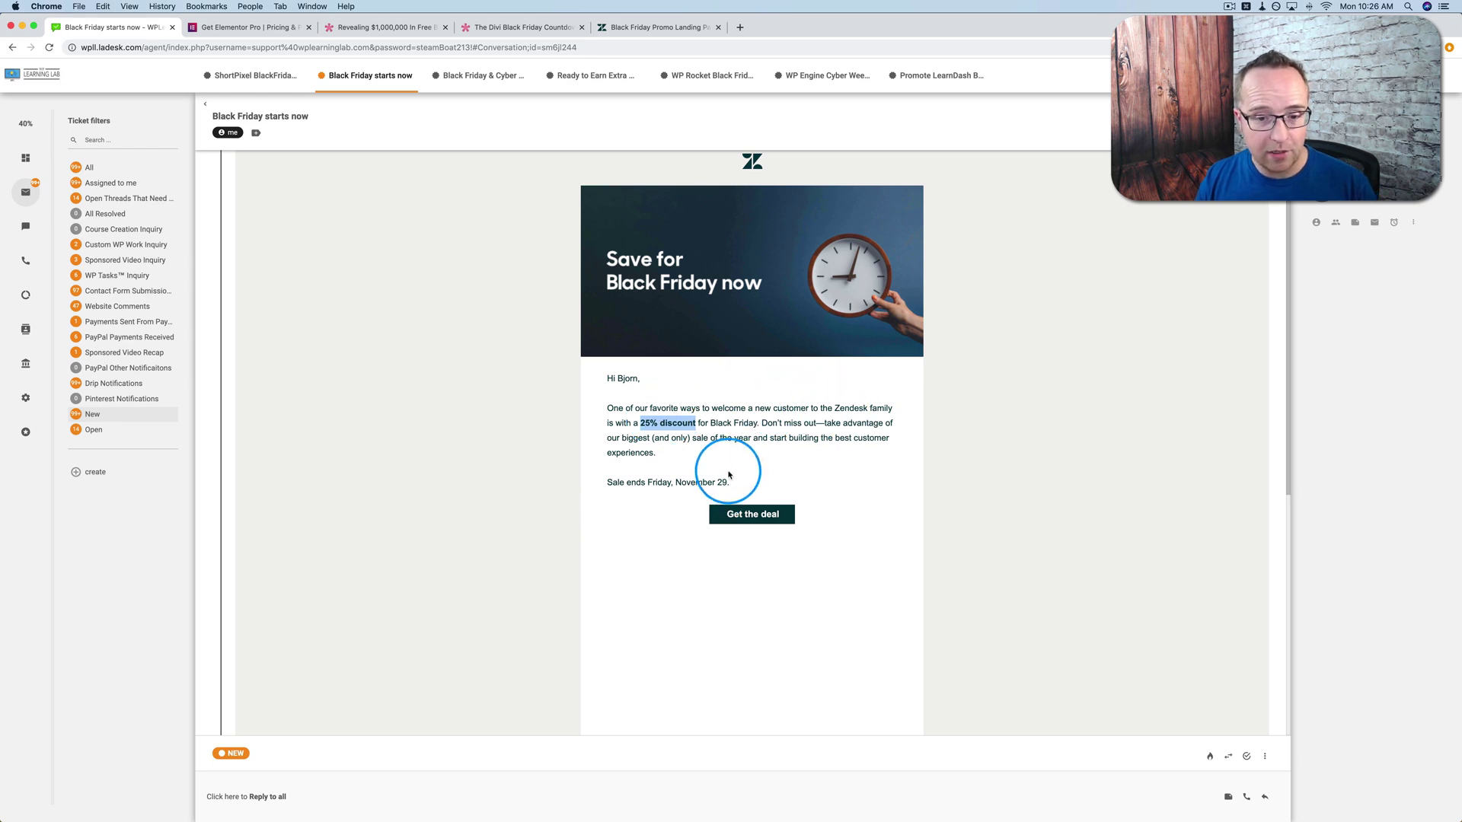
pyautogui.moveTo(729, 482); pyautogui.dragTo(646, 482)
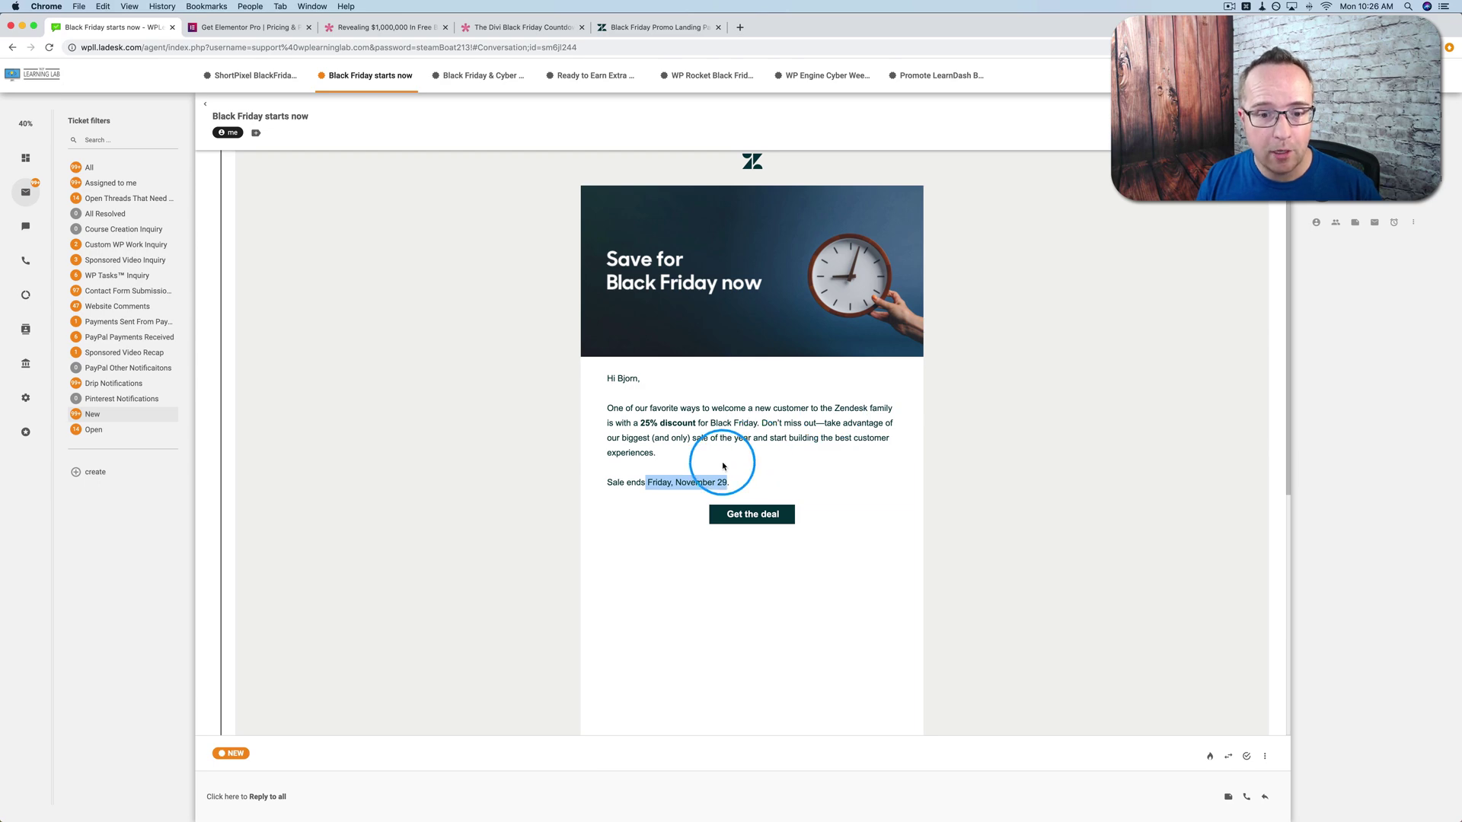
pyautogui.scroll(2, 717, 473)
# - In the SiteGround sale email, highlight 'valid for new clients who sign up for…'
pyautogui.click(475, 74)
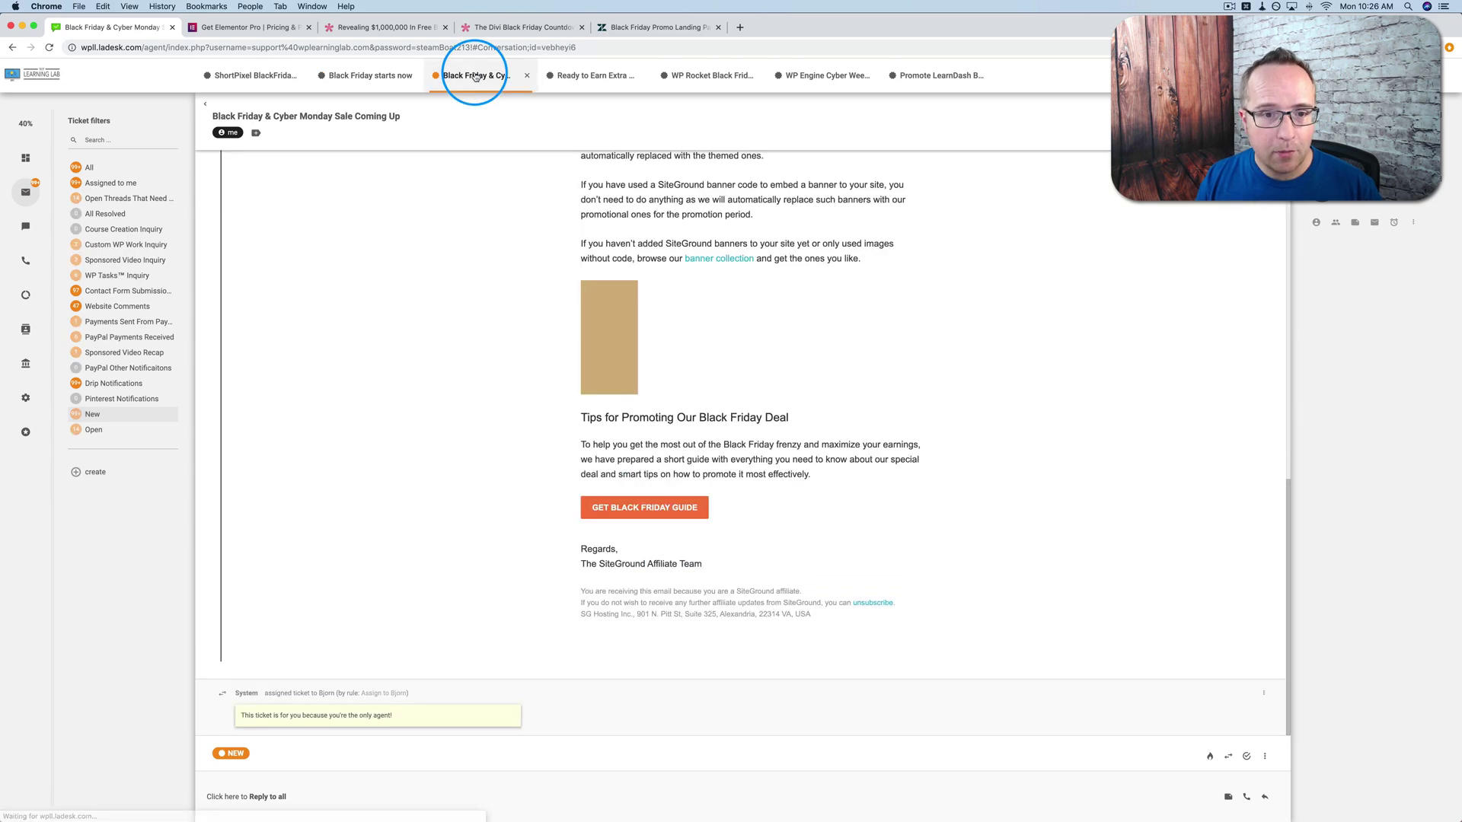
pyautogui.scroll(5, 529, 370)
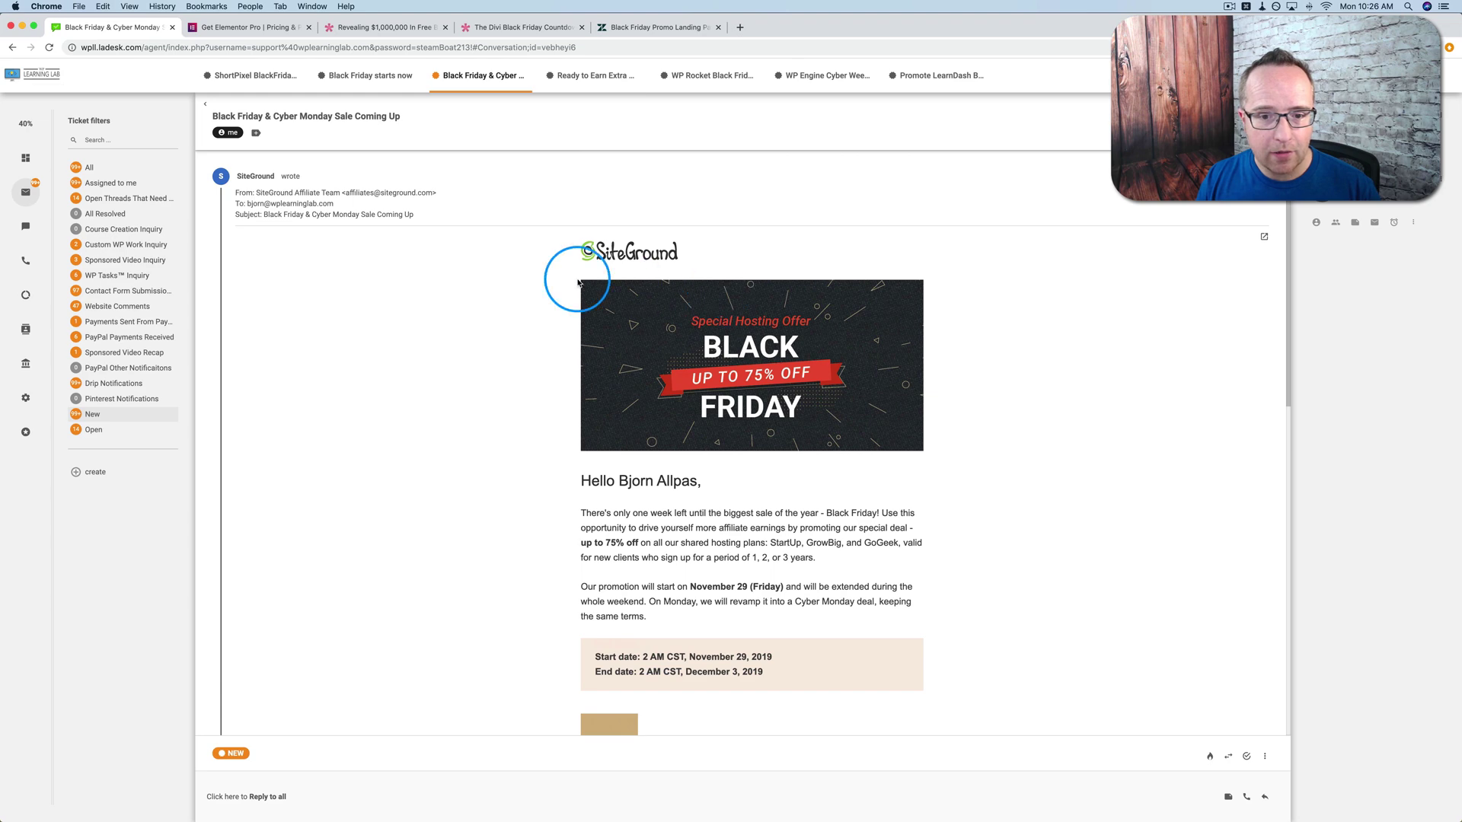
pyautogui.scroll(-1, 576, 278)
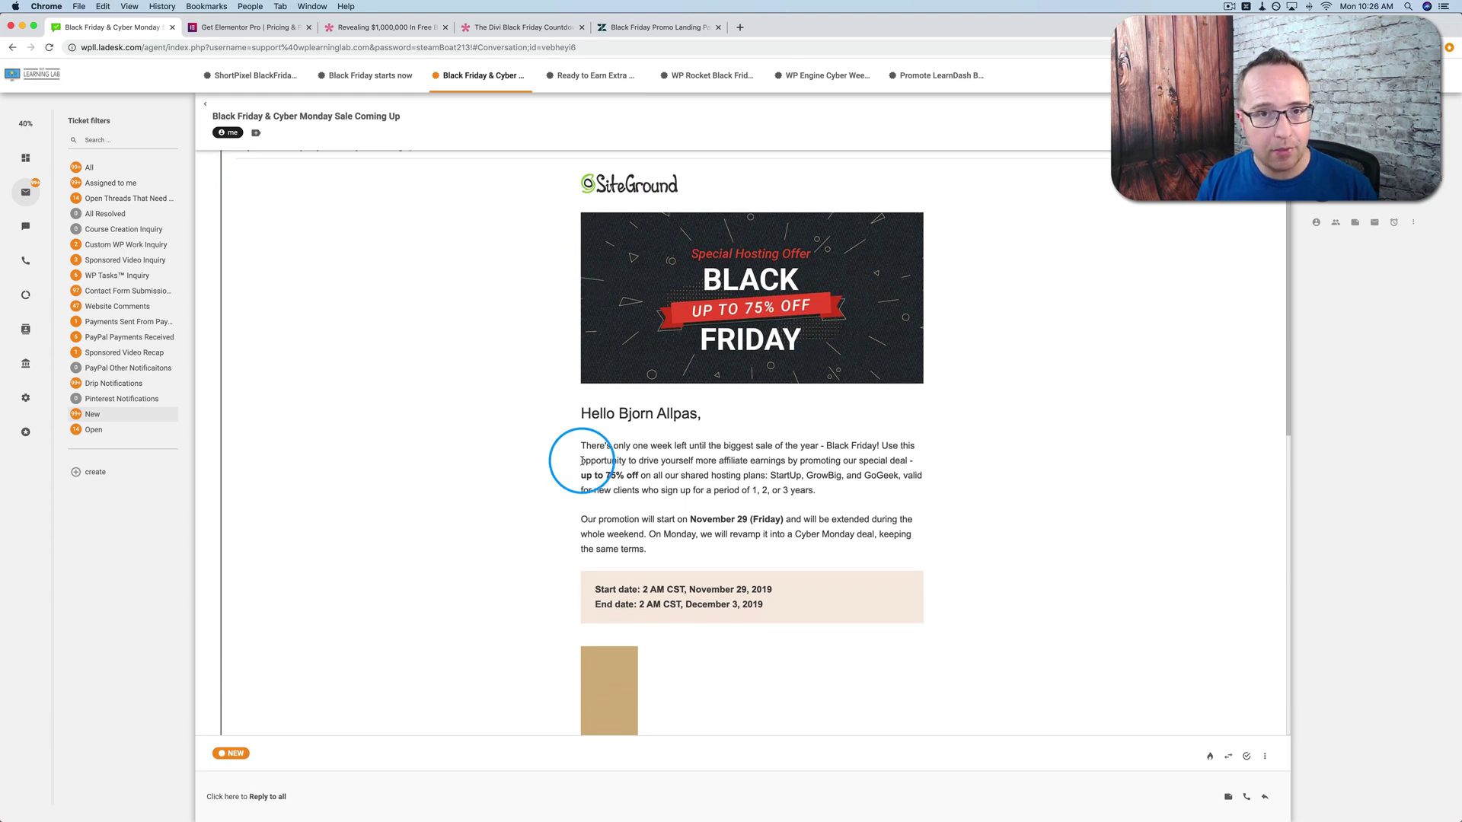
pyautogui.scroll(-2, 581, 460)
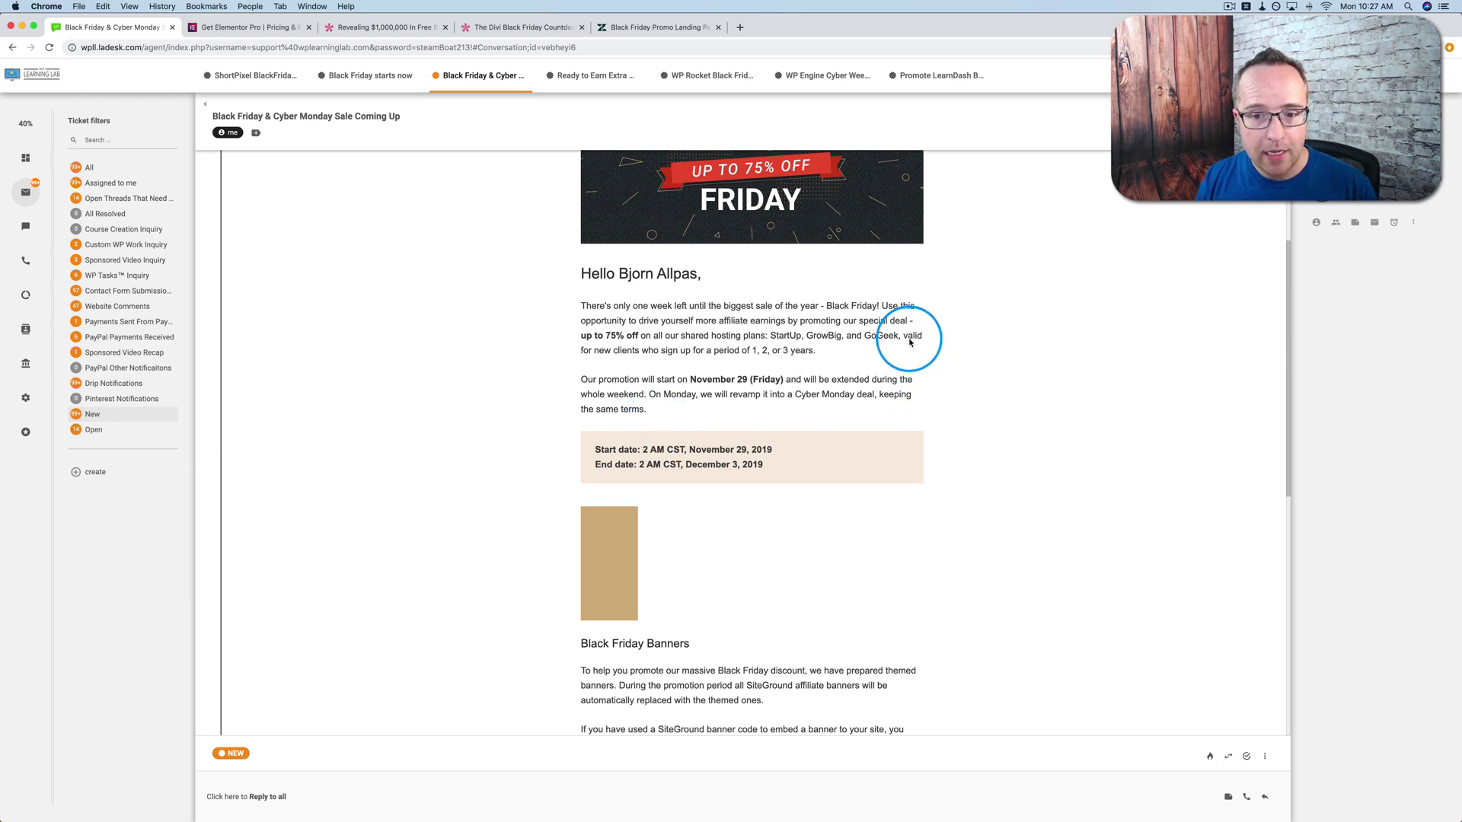
pyautogui.moveTo(903, 334)
pyautogui.mouseDown()
pyautogui.moveTo(695, 361)
pyautogui.moveTo(809, 349)
pyautogui.mouseUp()
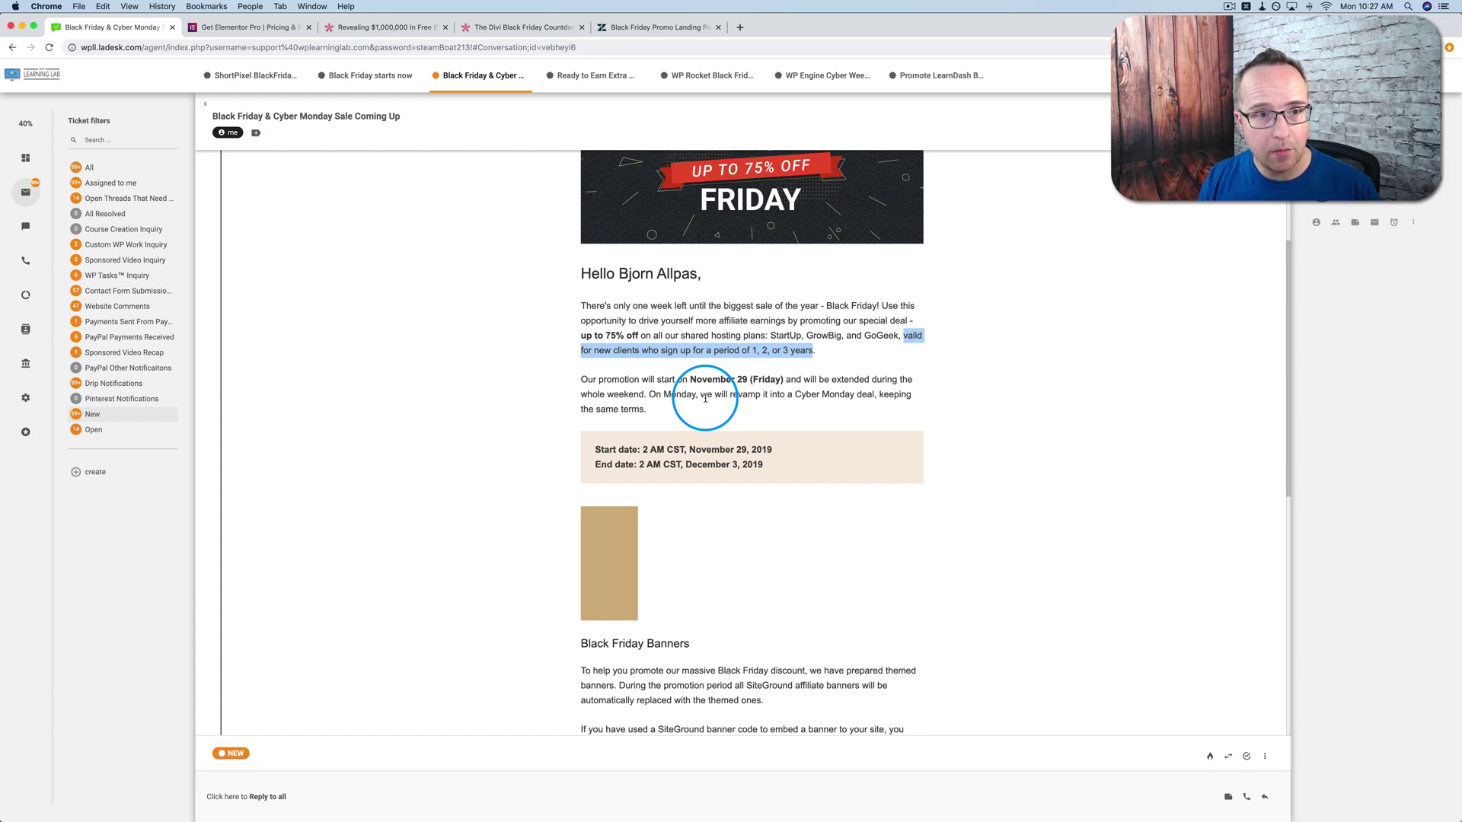
# - Switch to the 'Ready to Earn Extra' email and briefly highlight the $119 bundle price
pyautogui.hotkey('ctrl', 'Tab')
pyautogui.scroll(10, 607, 342)
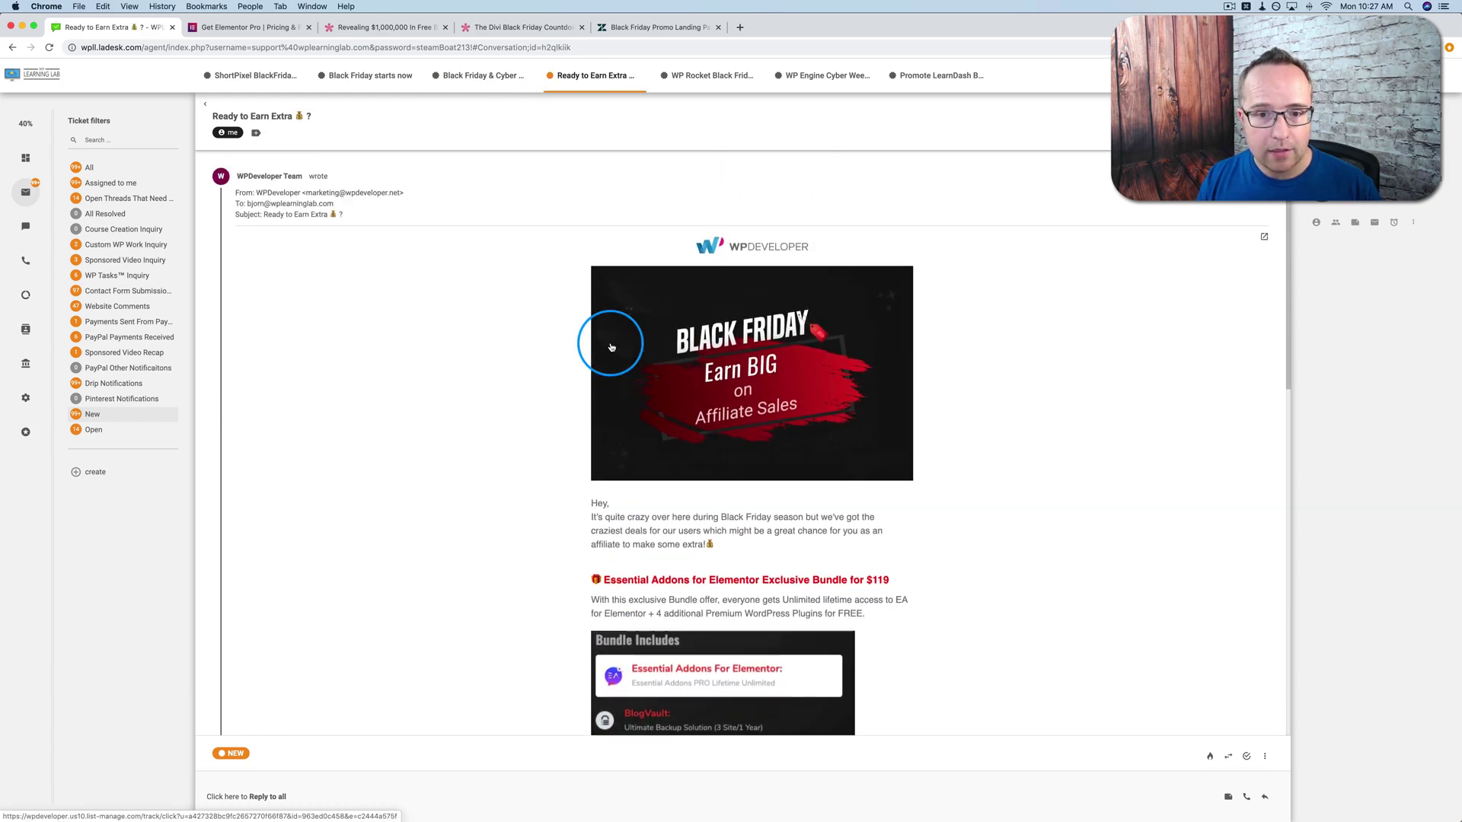
pyautogui.scroll(-1, 612, 347)
pyautogui.scroll(-1, 611, 350)
pyautogui.scroll(-1, 609, 351)
pyautogui.scroll(-1, 606, 353)
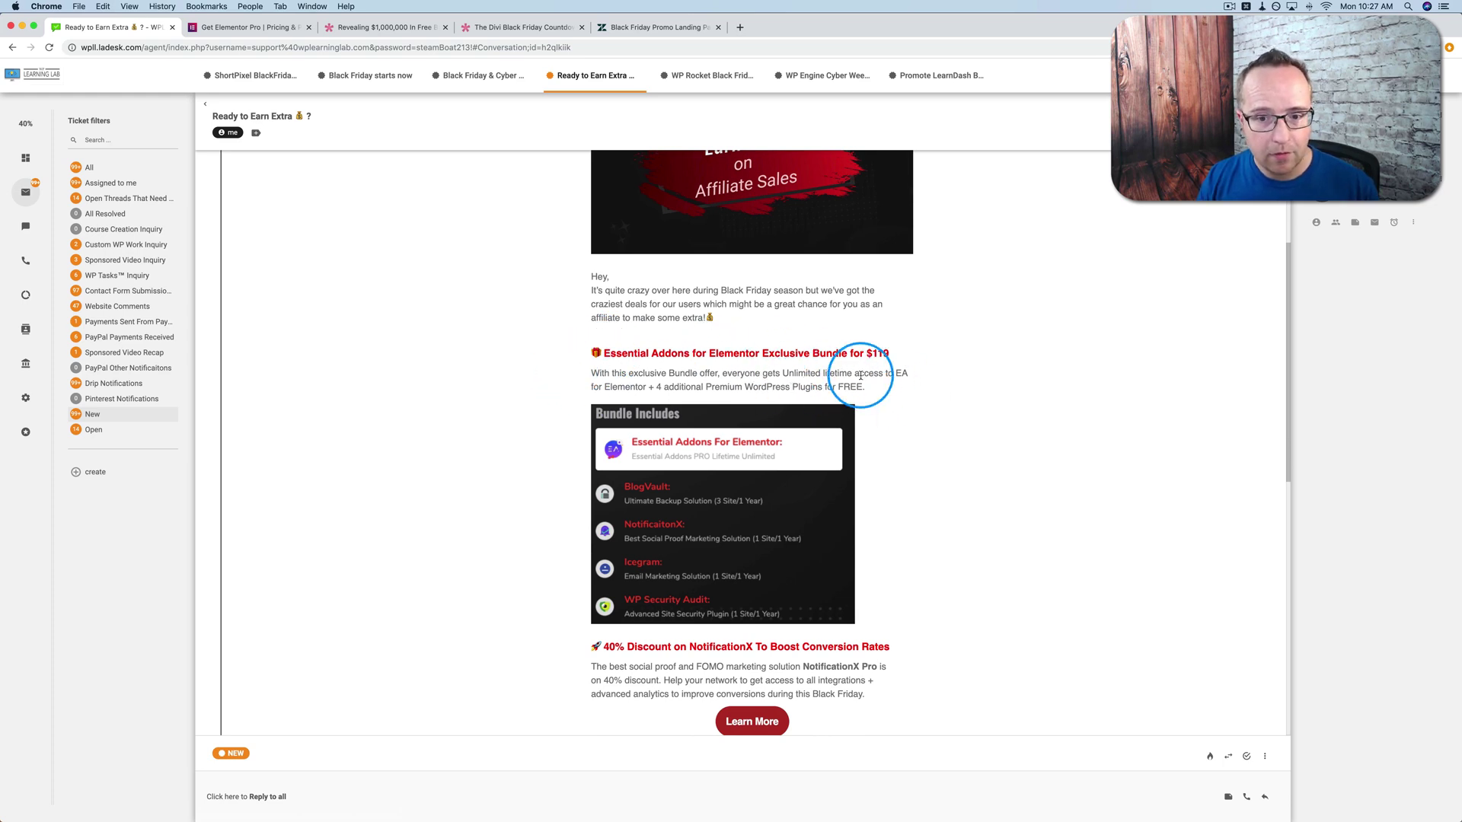
pyautogui.moveTo(890, 353); pyautogui.dragTo(864, 354)
pyautogui.scroll(-1, 874, 372)
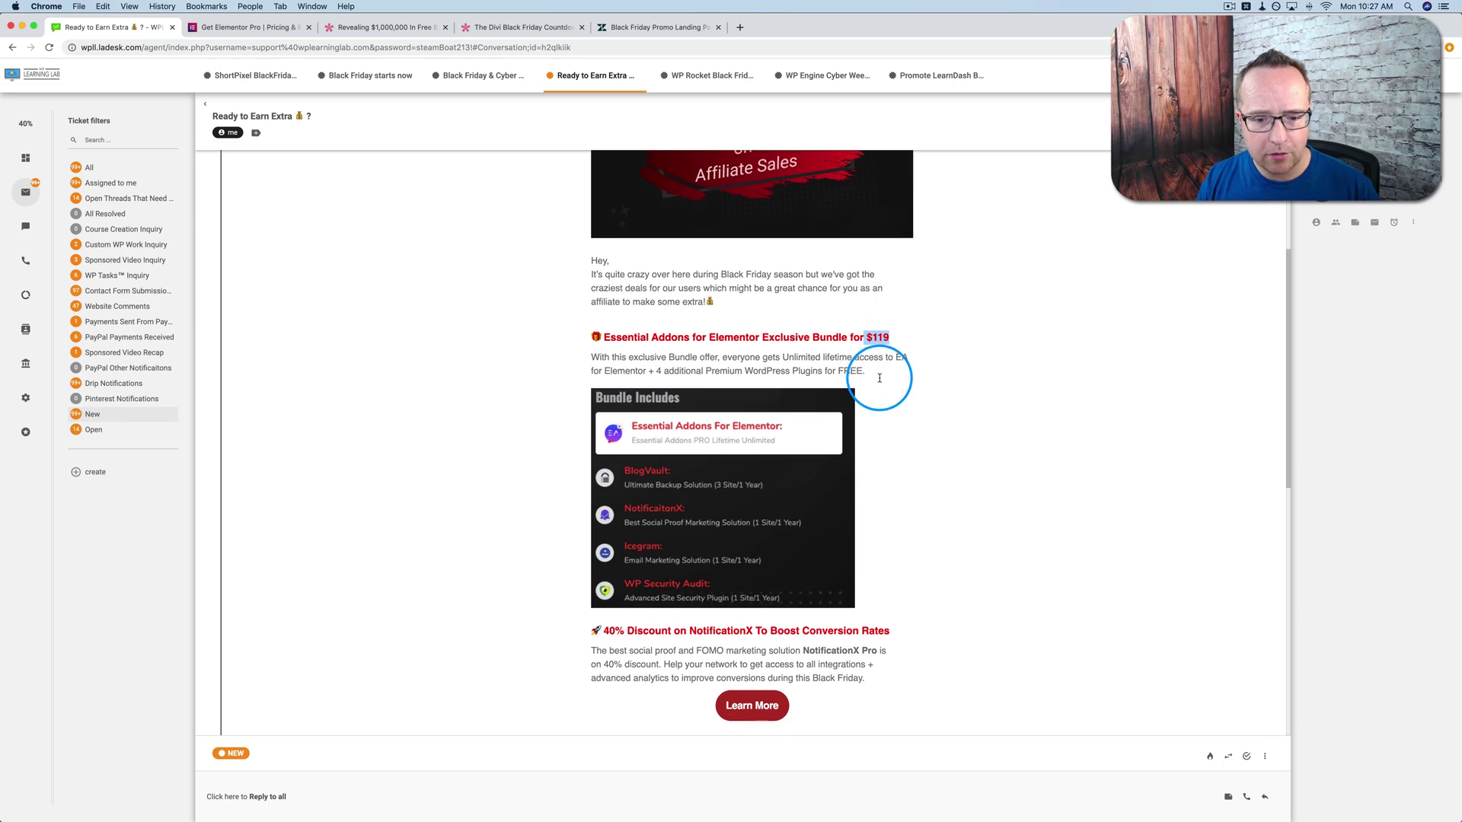
pyautogui.scroll(-2, 876, 375)
pyautogui.scroll(-2, 878, 377)
pyautogui.scroll(-2, 879, 381)
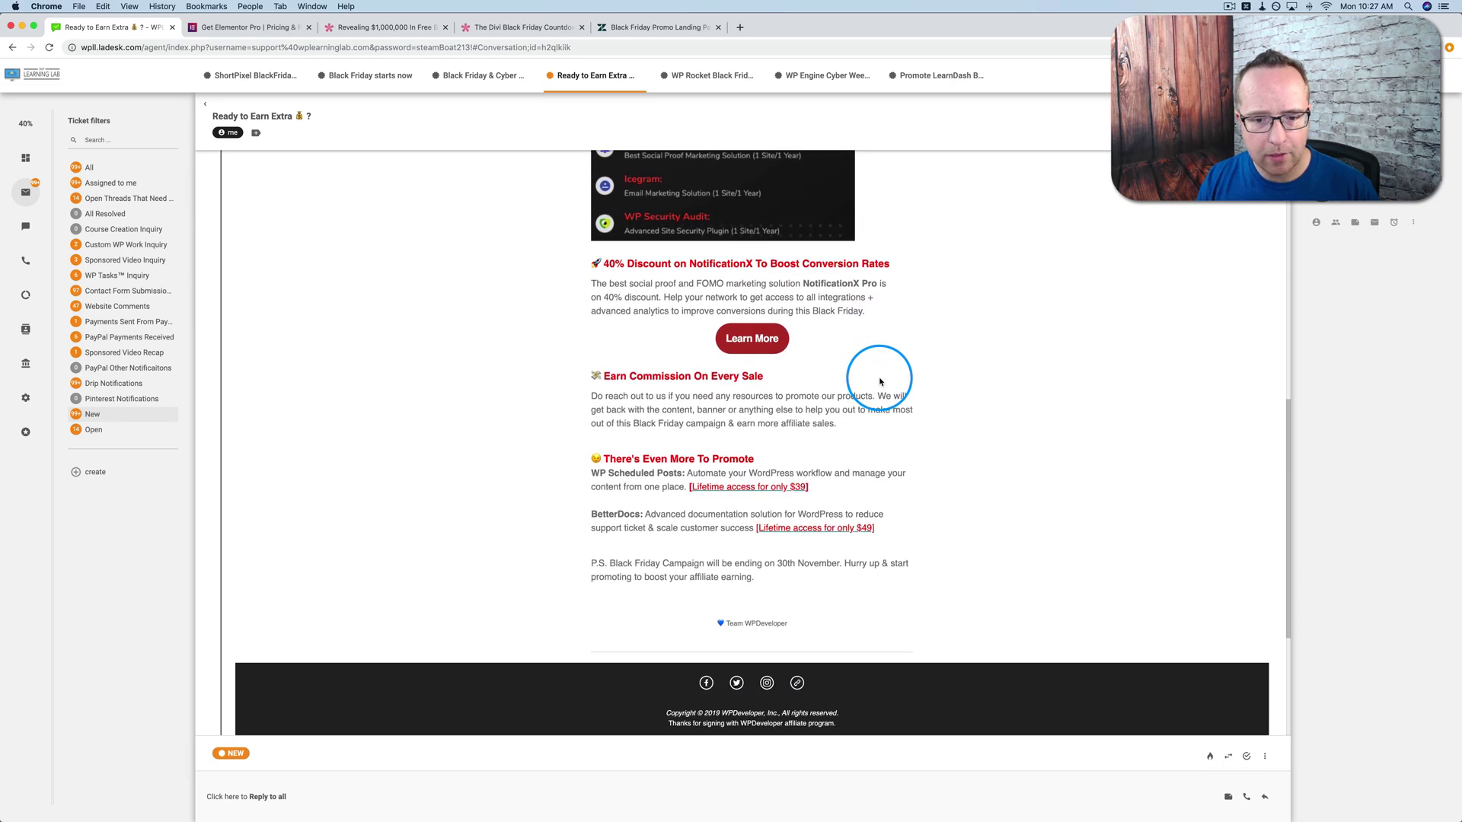
pyautogui.scroll(1, 875, 379)
pyautogui.scroll(3, 875, 378)
pyautogui.scroll(1, 787, 386)
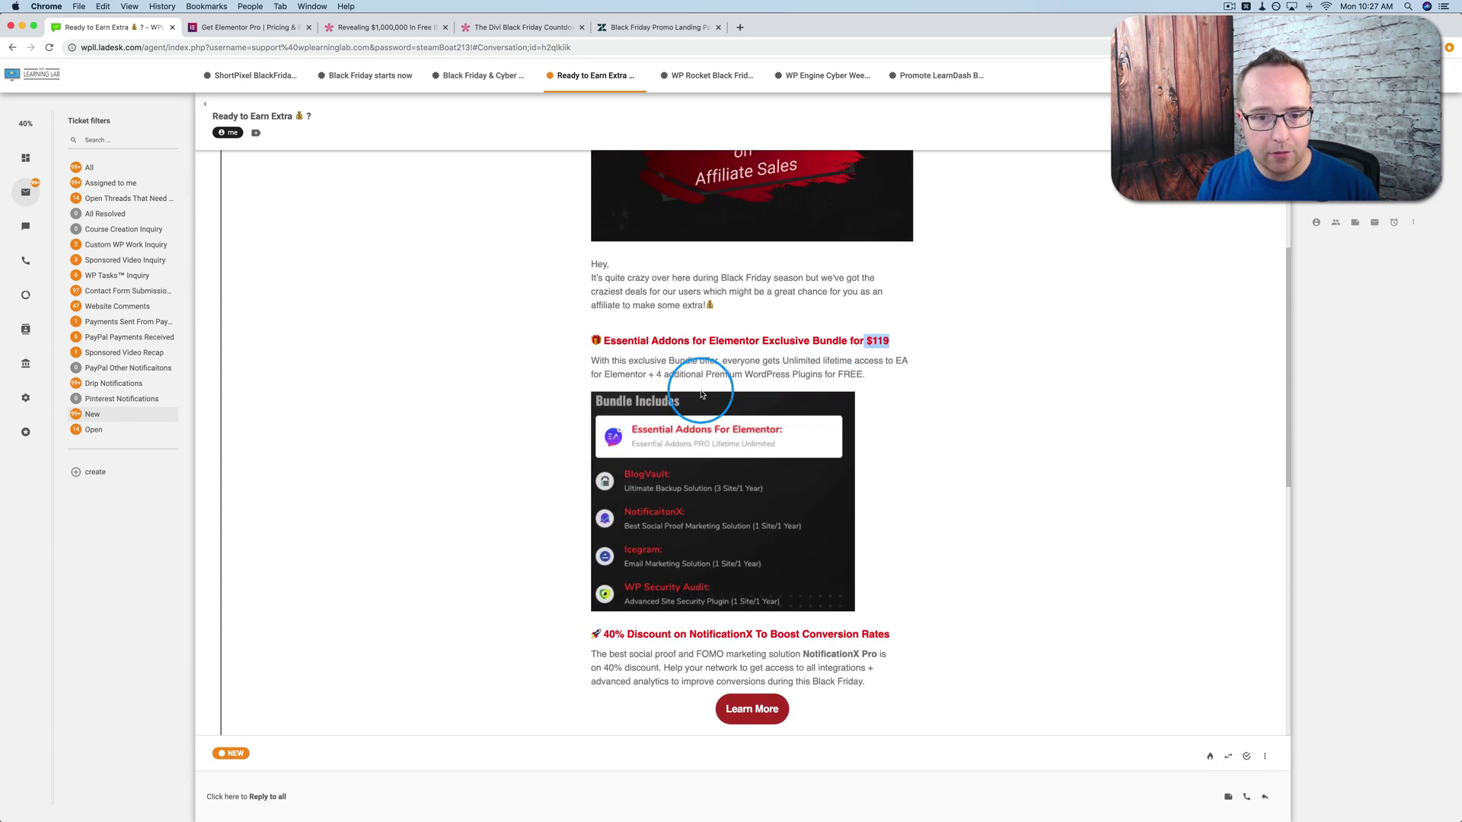
pyautogui.click(692, 356)
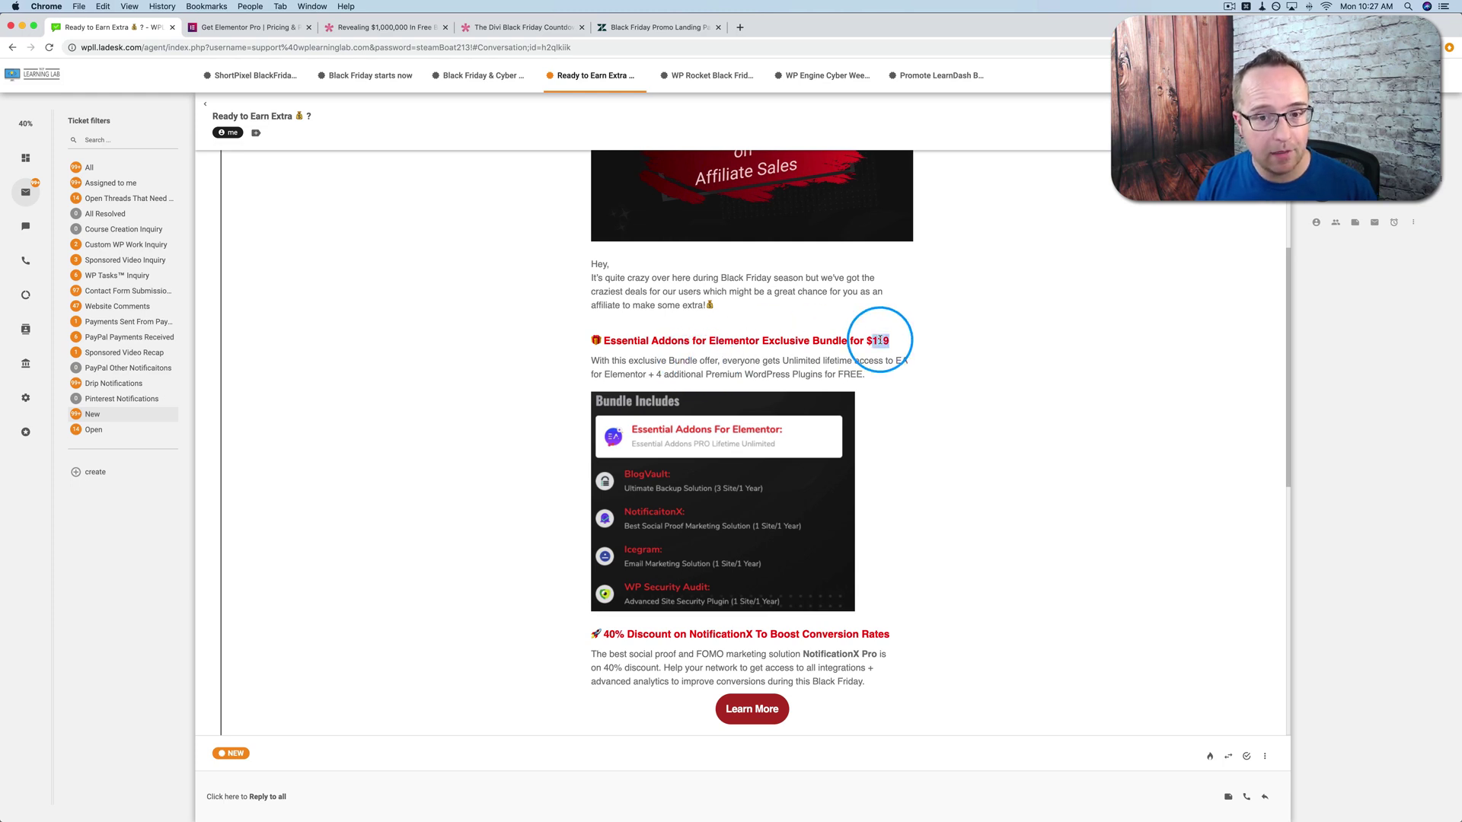
# - In the WP Rocket reminder email, highlight '35% off all licenses' and 'November 26th-December 3rd'
pyautogui.click(707, 78)
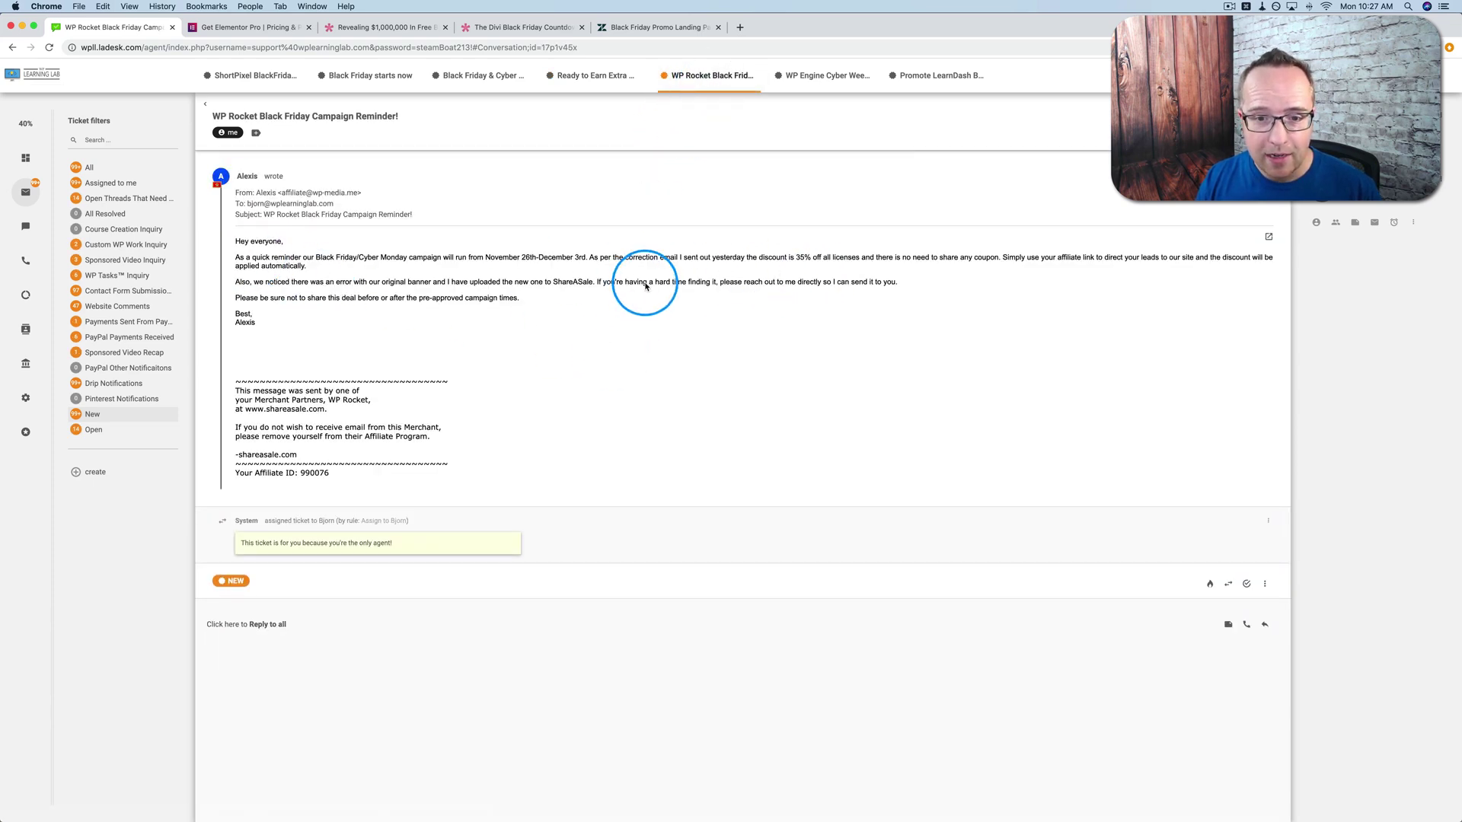
pyautogui.moveTo(797, 258); pyautogui.dragTo(847, 260)
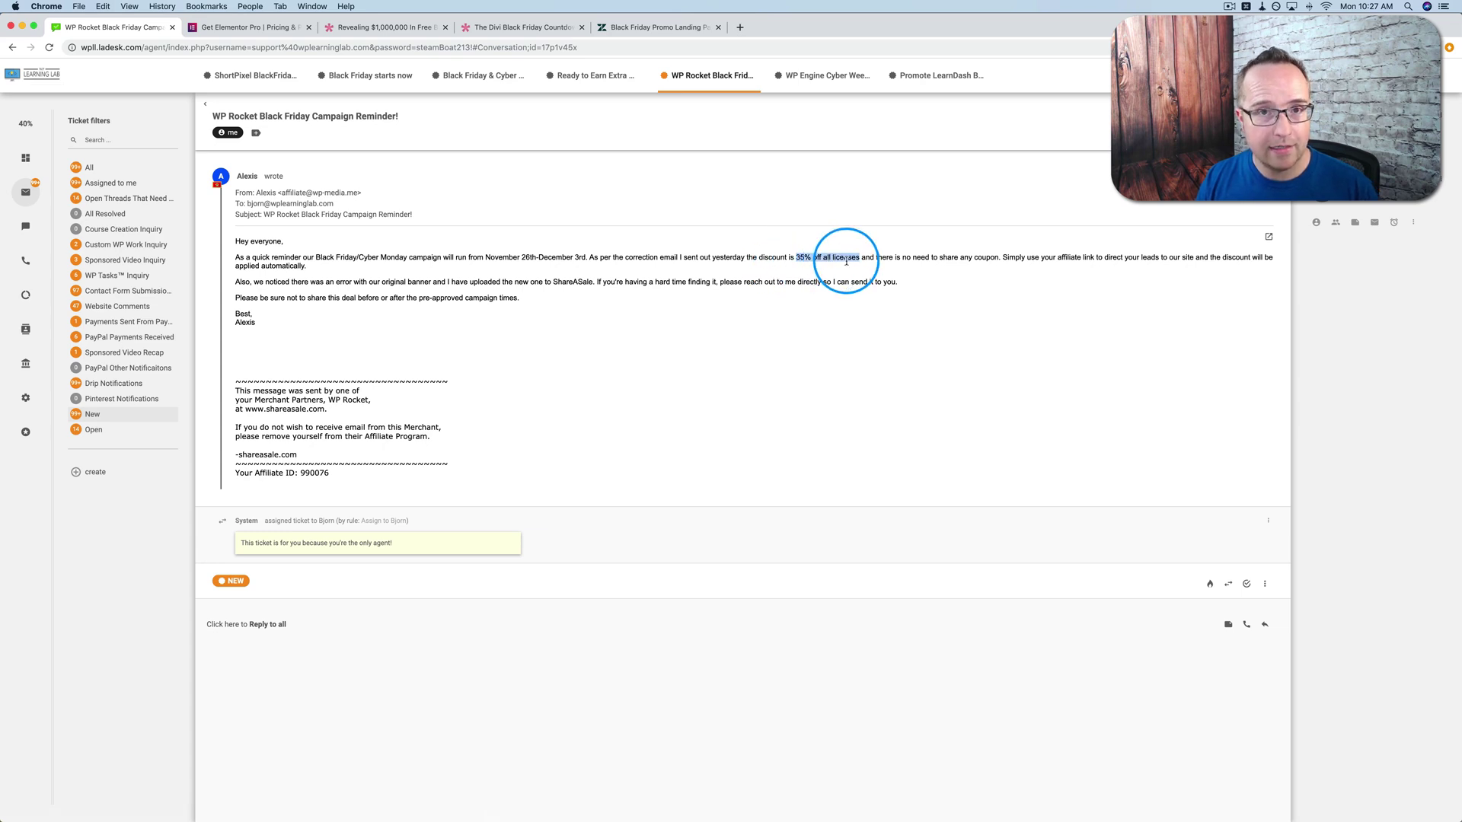
pyautogui.click(571, 272)
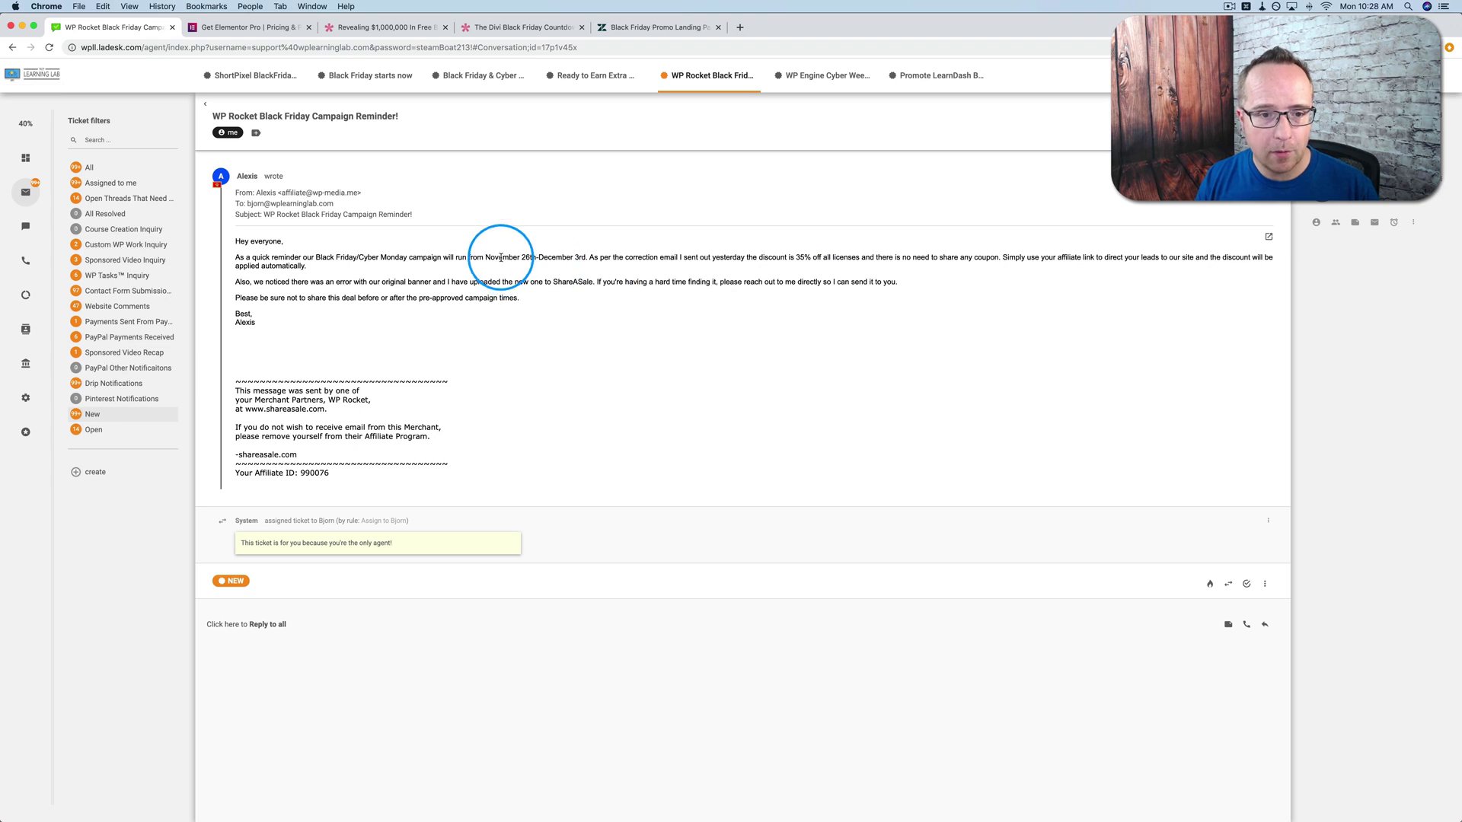
pyautogui.moveTo(486, 257); pyautogui.dragTo(577, 256)
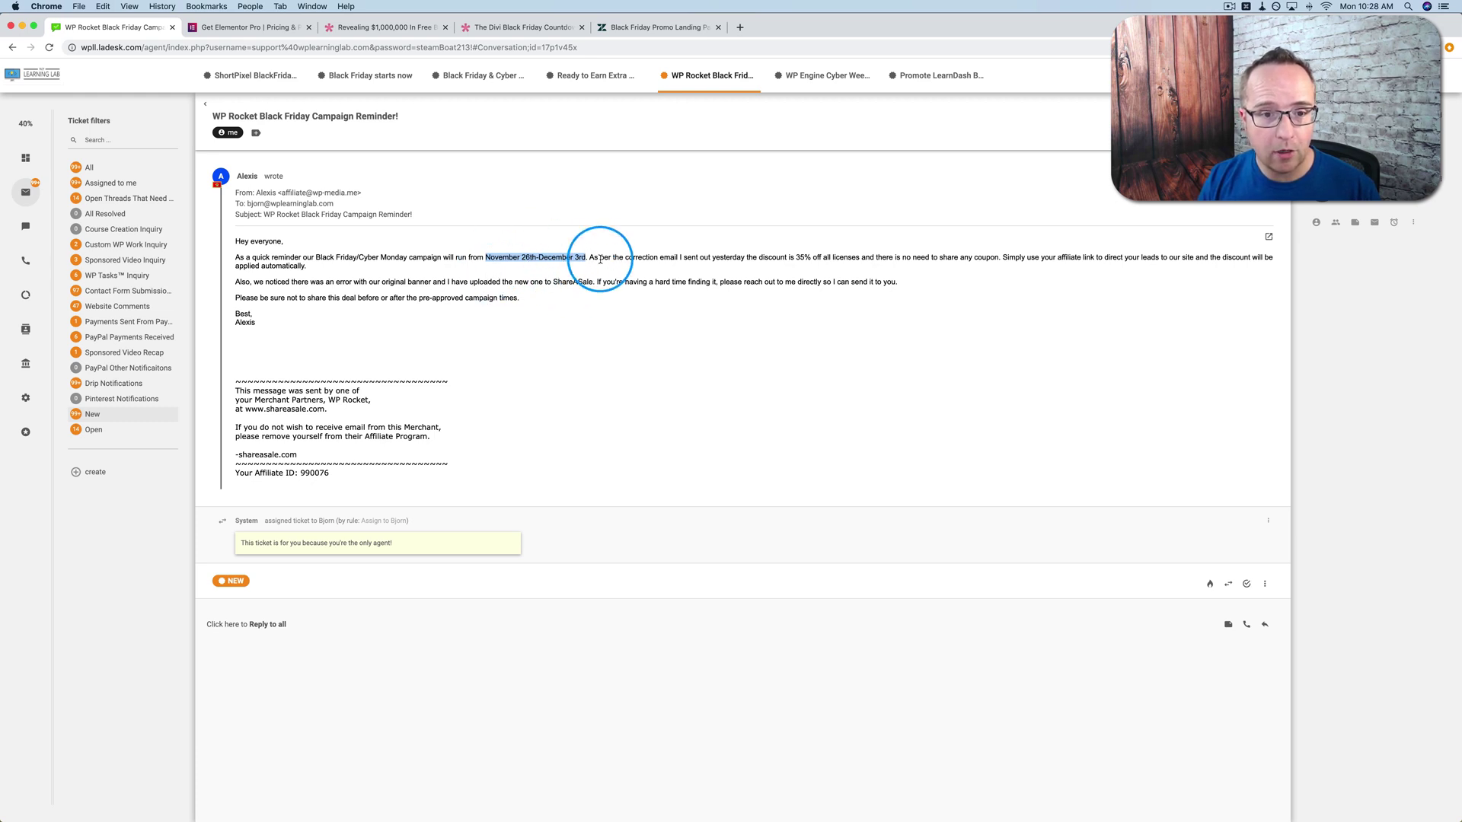
# - In the WP Engine Cyber Weekend email, highlight the 5-months-free offer and coupon CYBERWKND30
pyautogui.click(829, 73)
pyautogui.scroll(5, 695, 295)
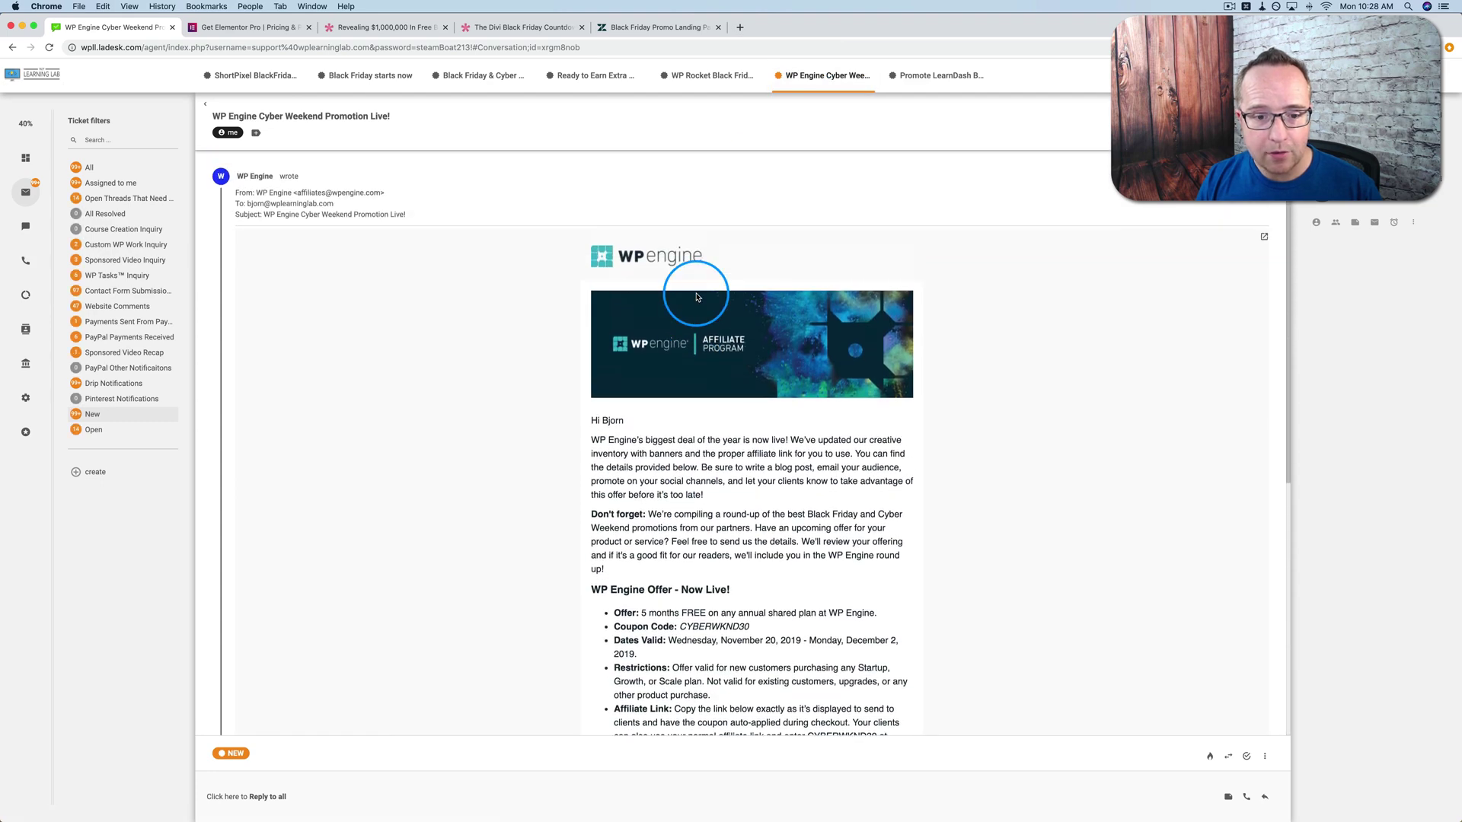
pyautogui.scroll(-2, 695, 297)
pyautogui.scroll(-2, 696, 295)
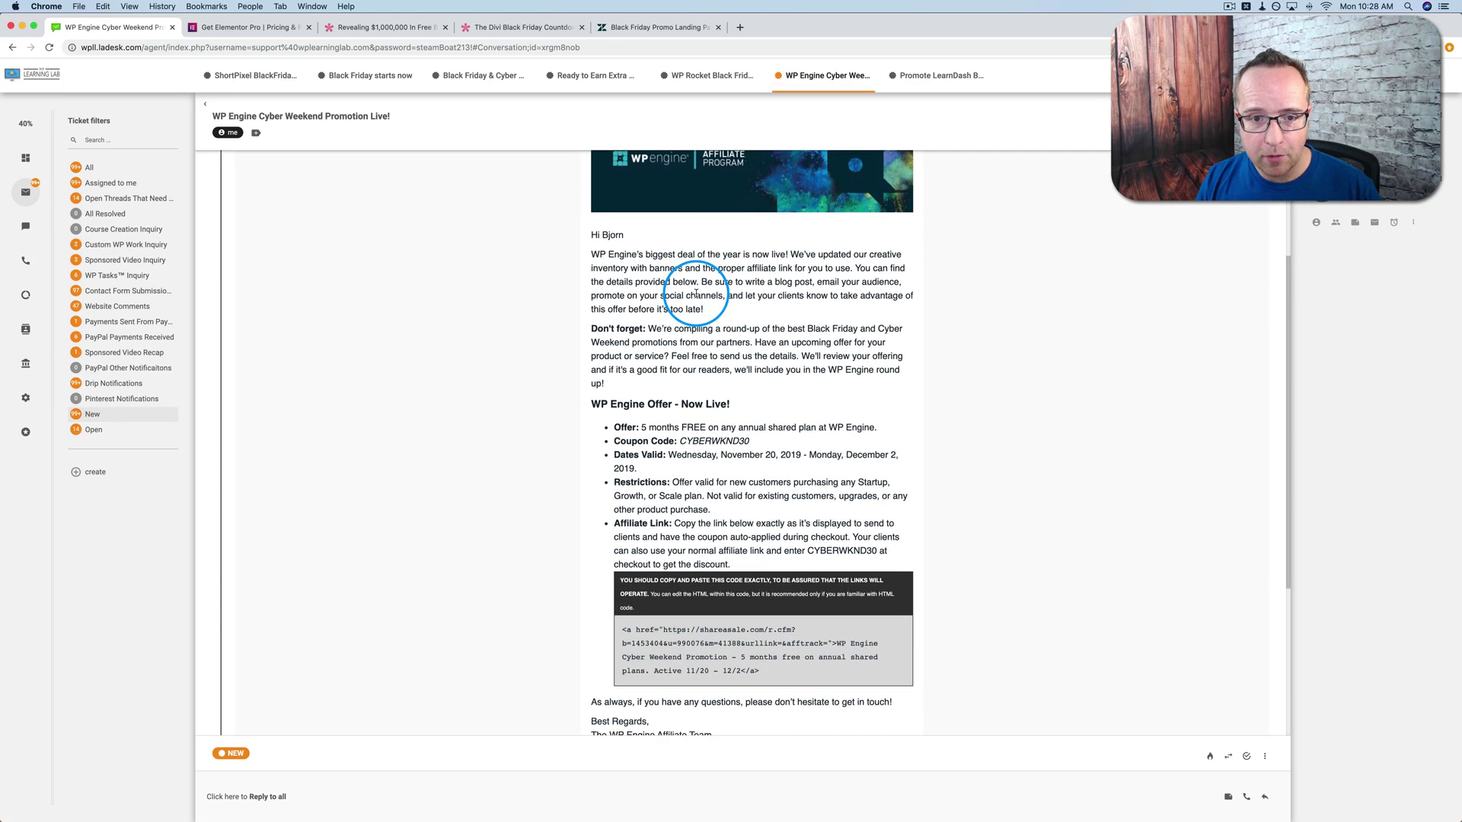
pyautogui.scroll(1, 696, 295)
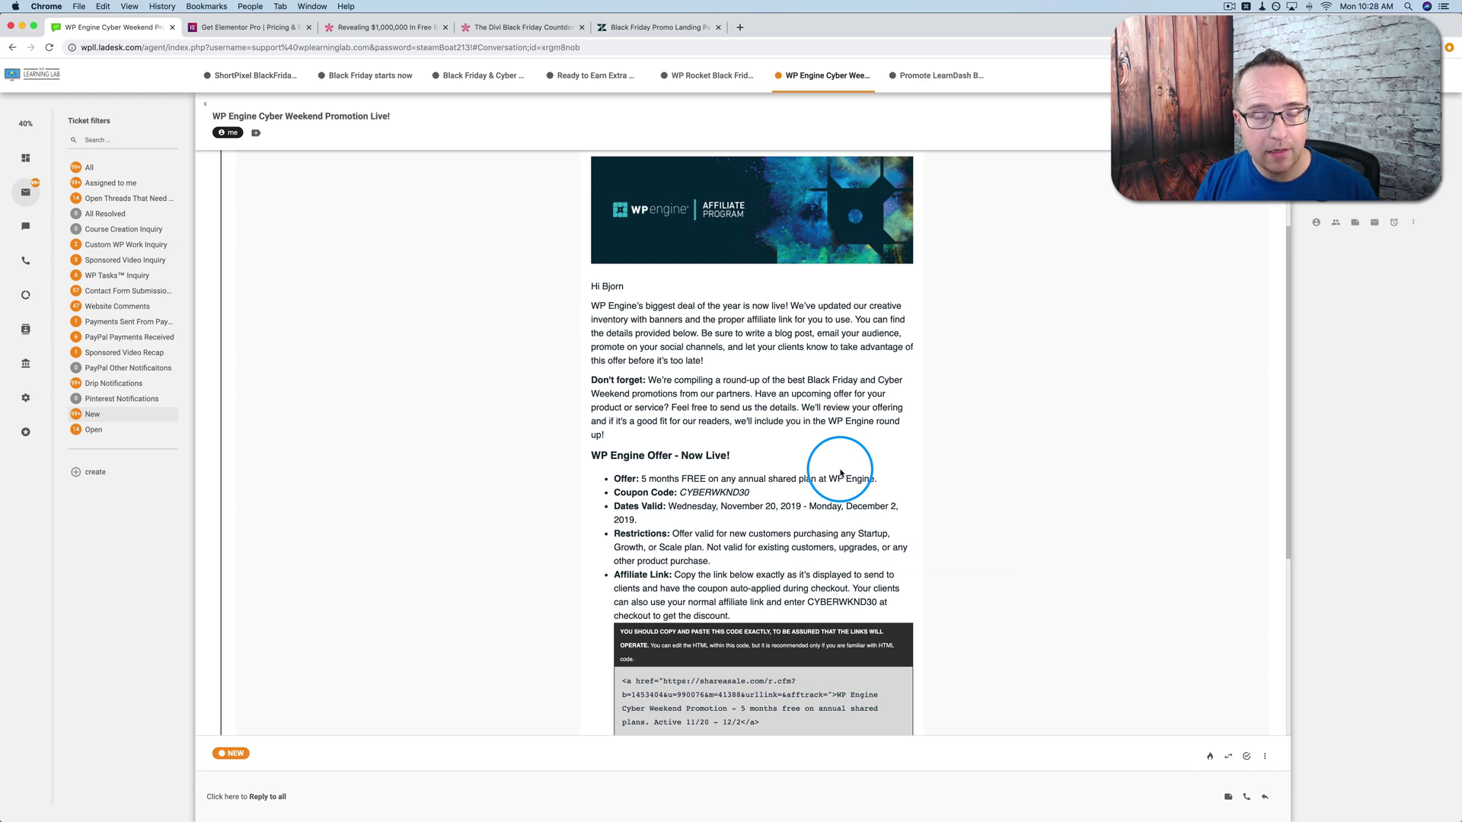
pyautogui.scroll(-3, 679, 508)
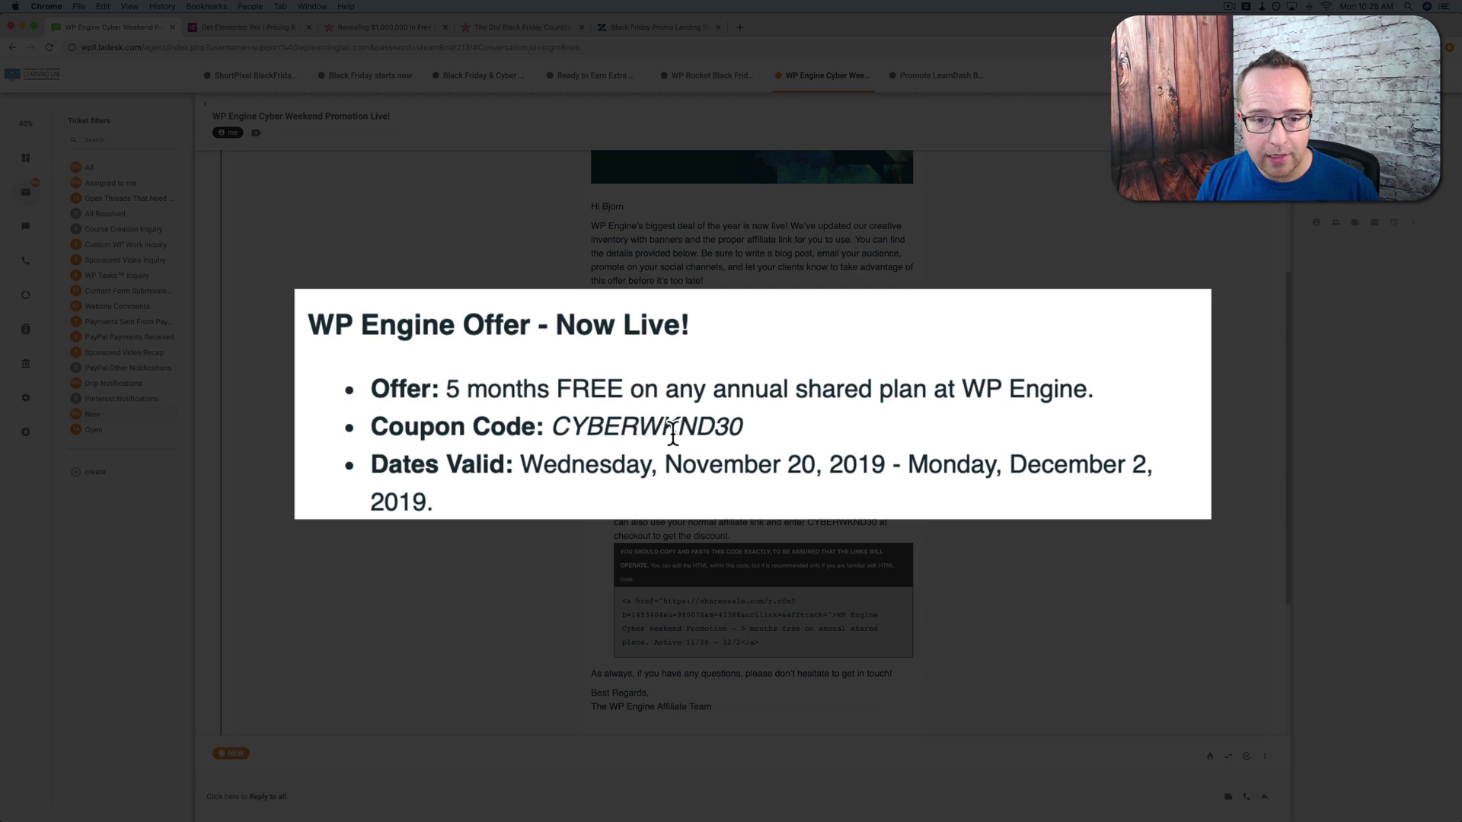
pyautogui.doubleClick(724, 411)
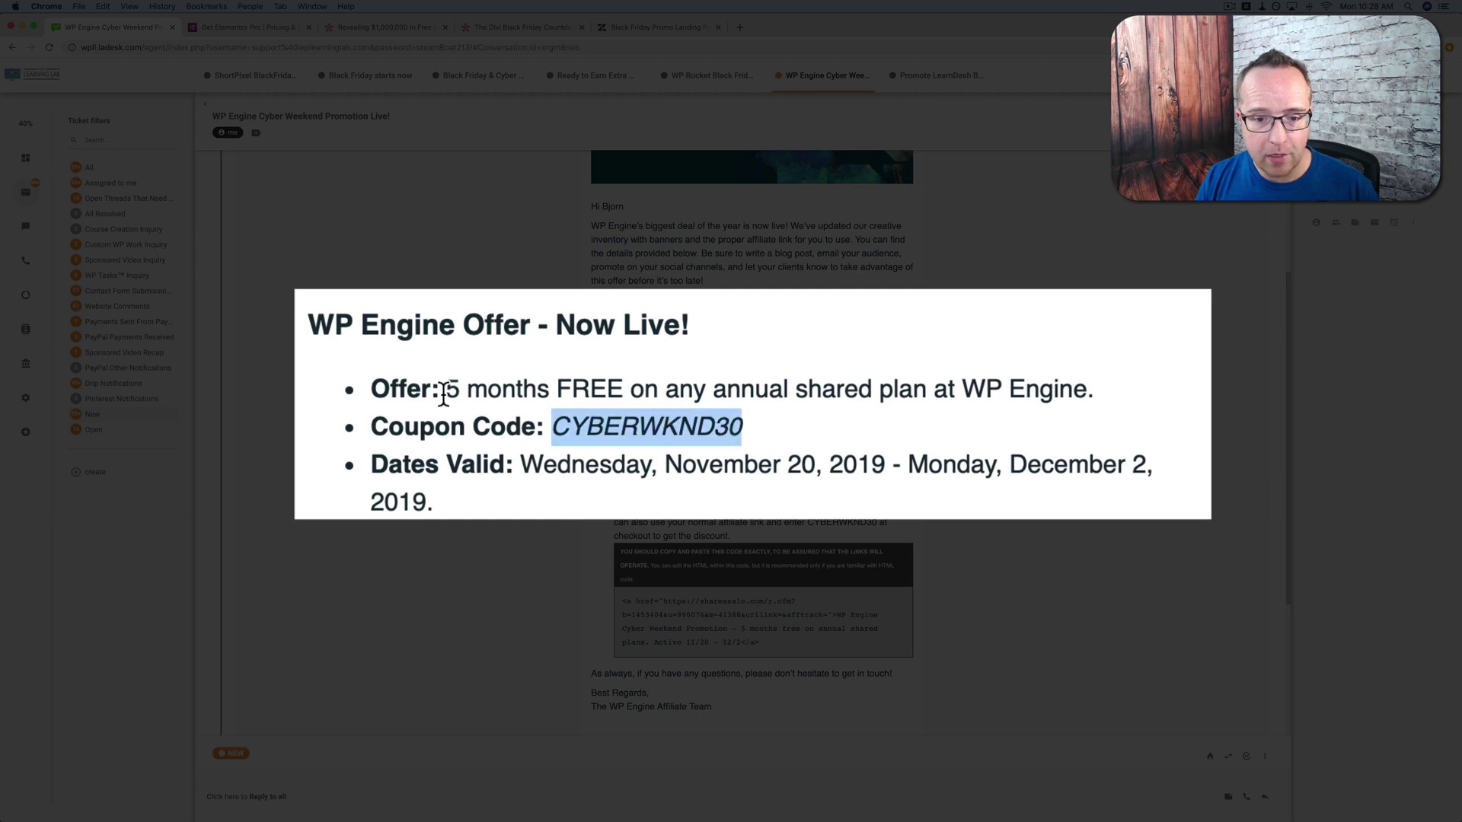
pyautogui.moveTo(445, 393); pyautogui.dragTo(1088, 389)
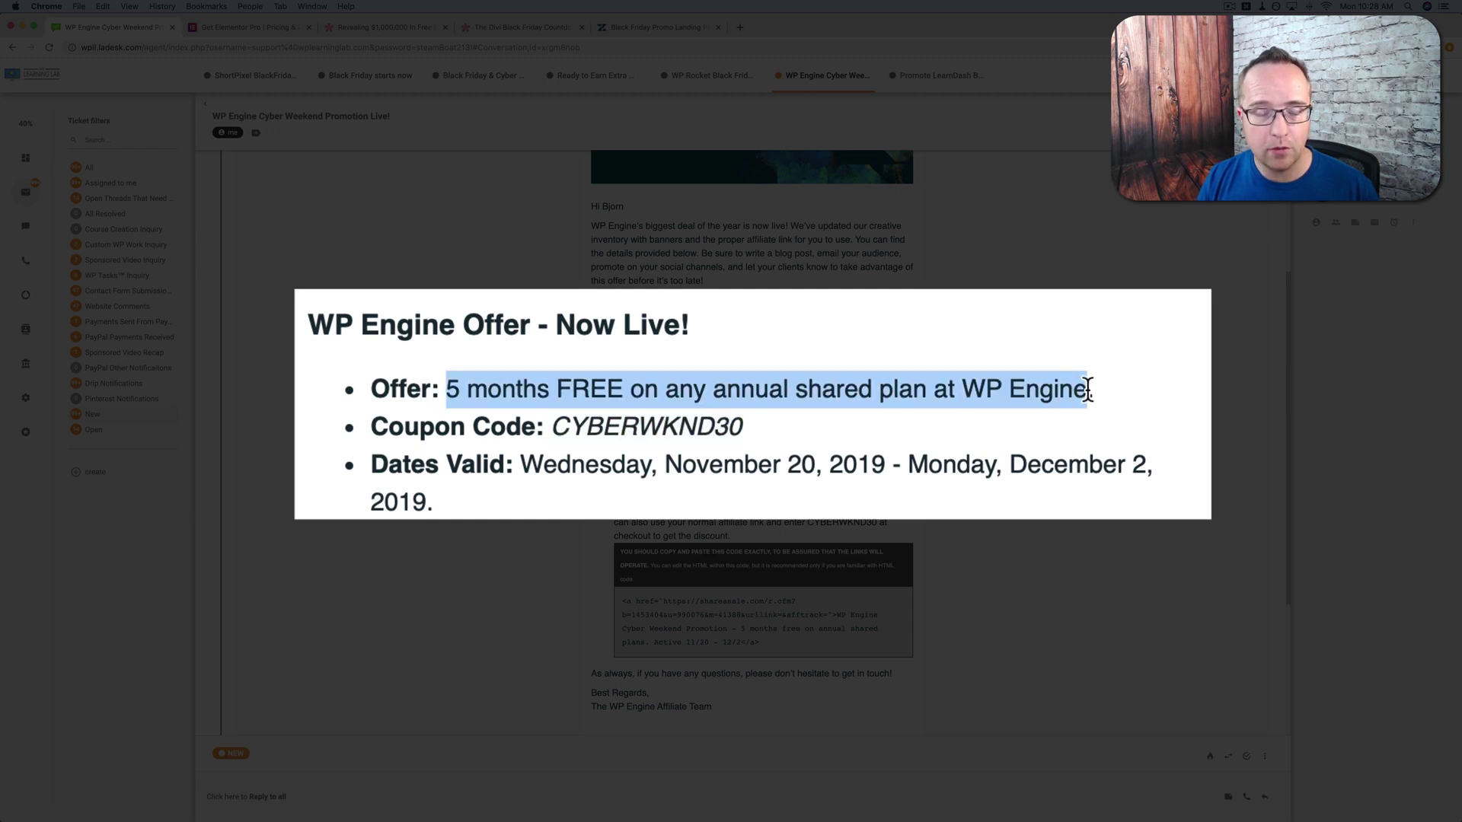
pyautogui.doubleClick(636, 428)
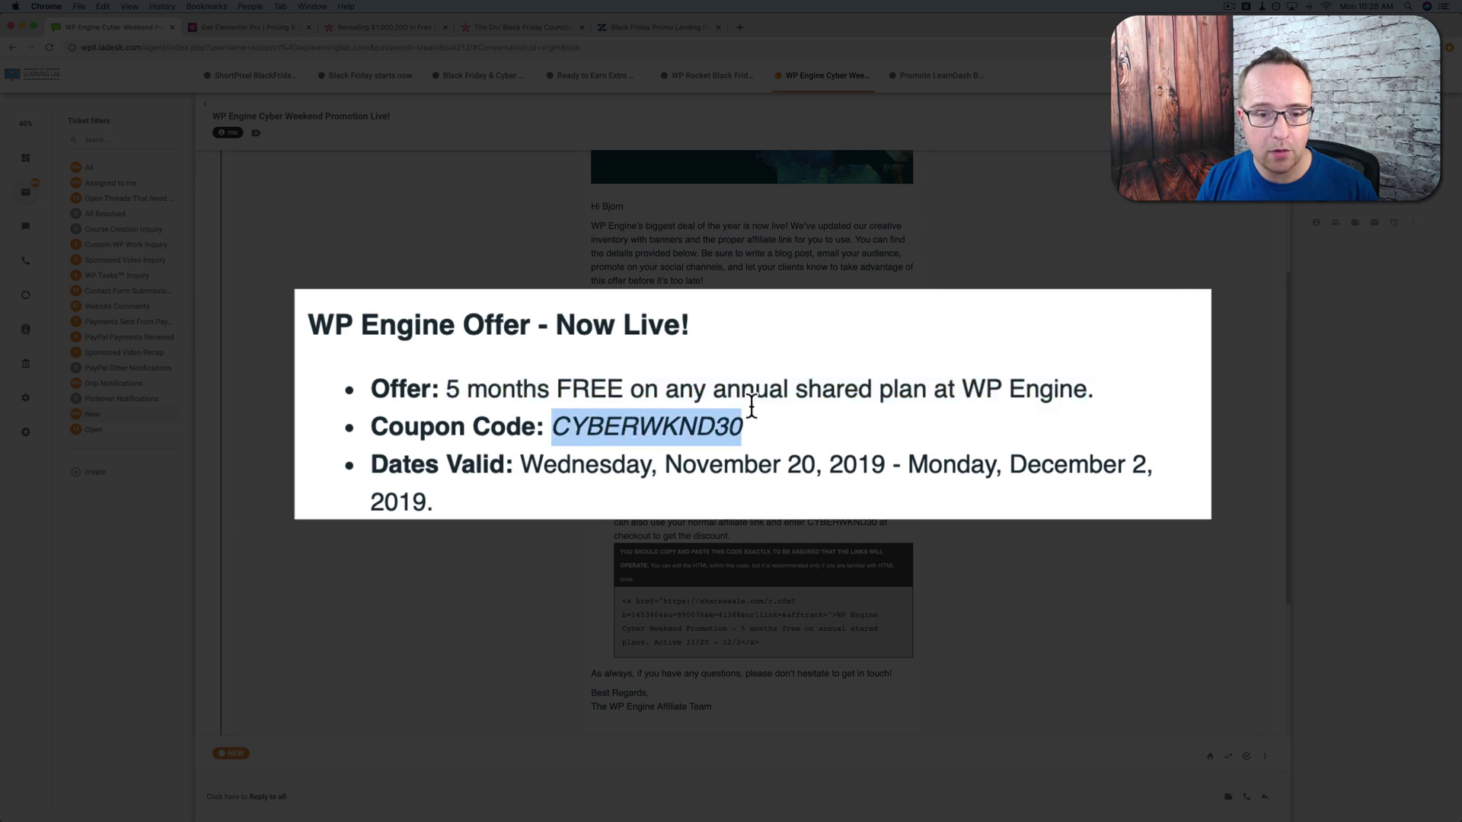
pyautogui.scroll(4, 784, 392)
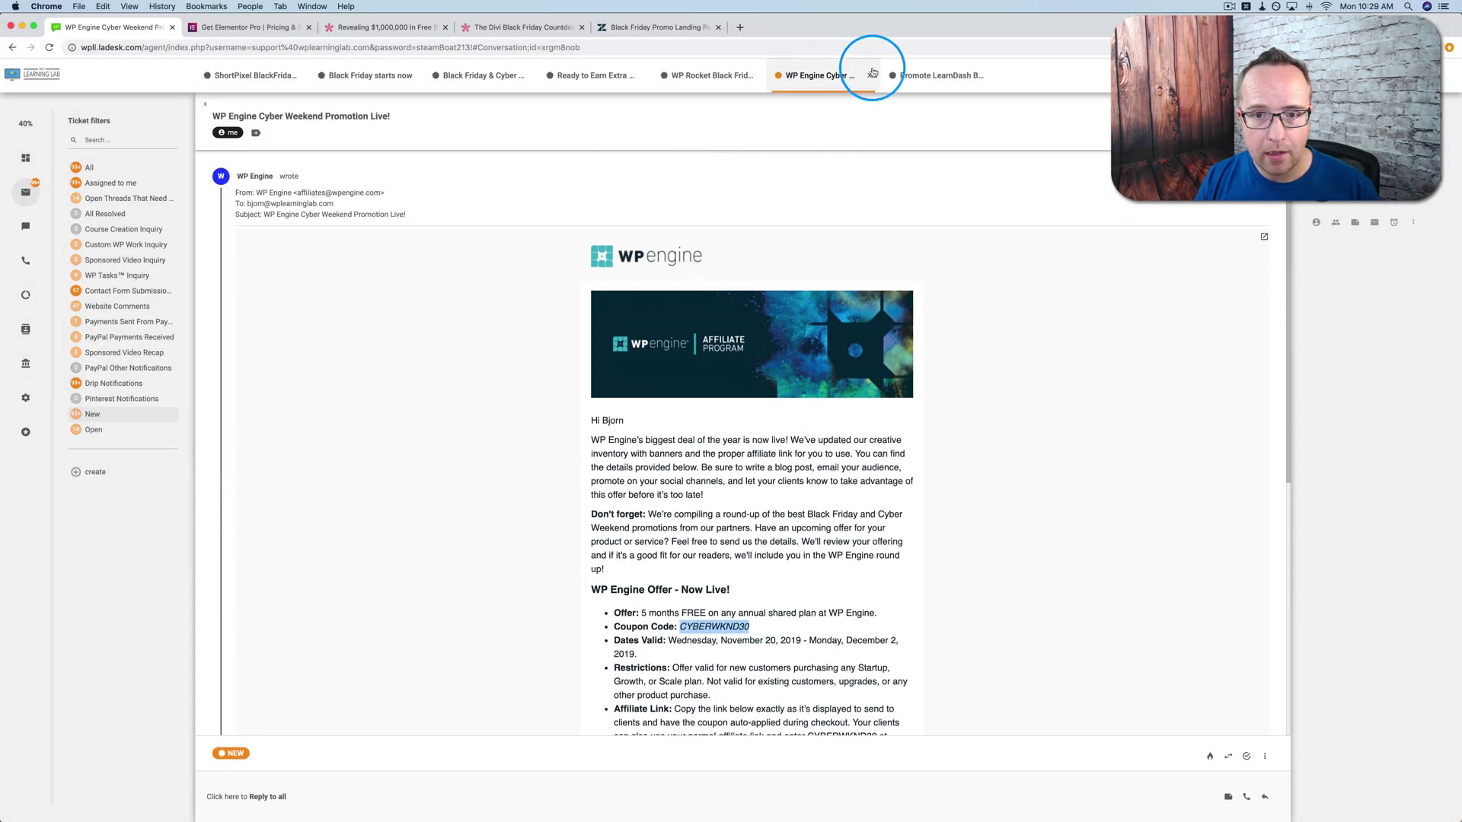
# - Open the Promote LearnDash email and highlight the BLACKFRIDAY50 and CYBERMONDAY50 coupon lines
pyautogui.click(941, 80)
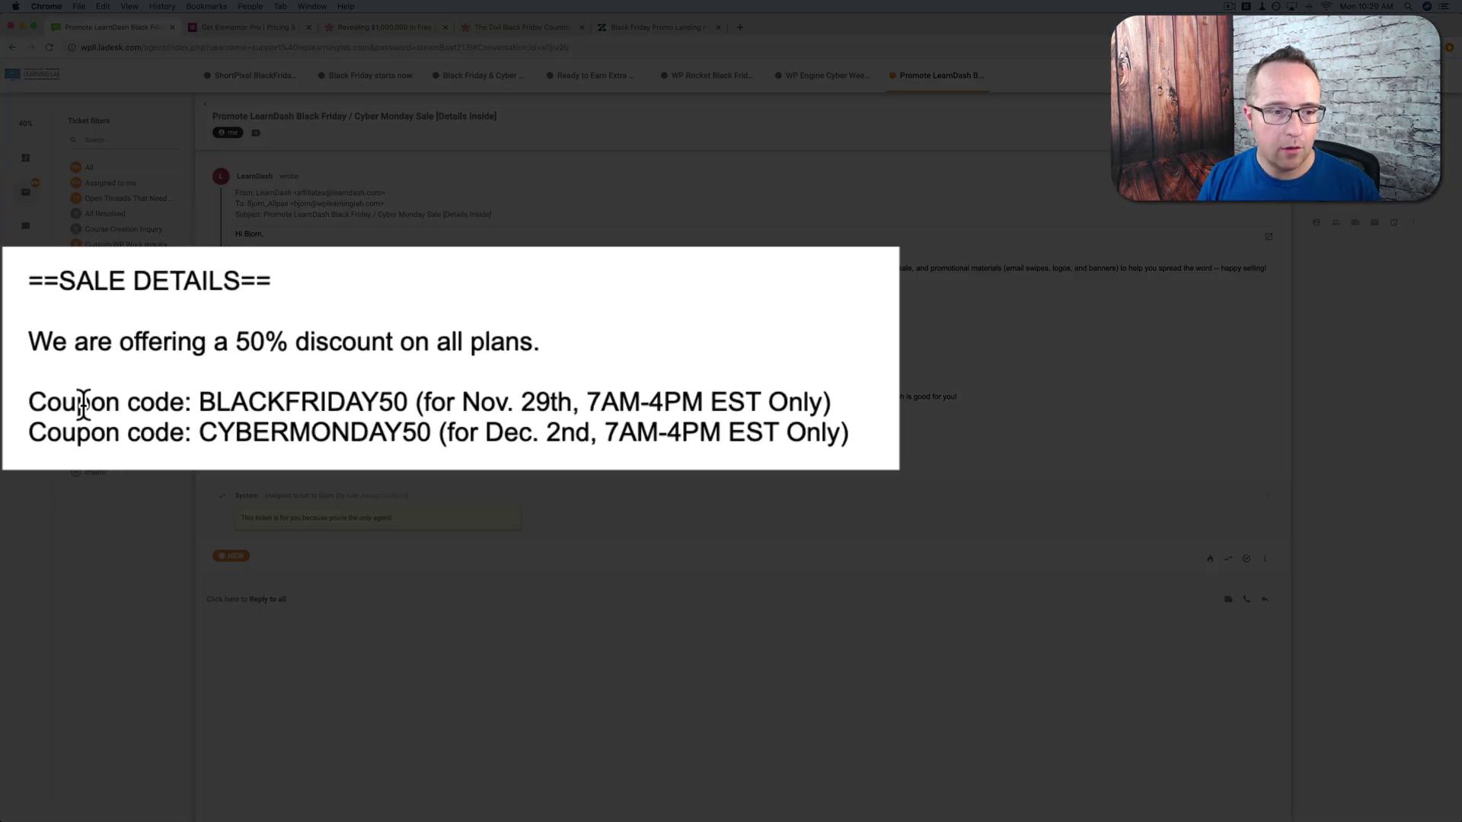
pyautogui.doubleClick(251, 371)
pyautogui.moveTo(79, 405); pyautogui.dragTo(576, 402)
pyautogui.doubleClick(271, 424)
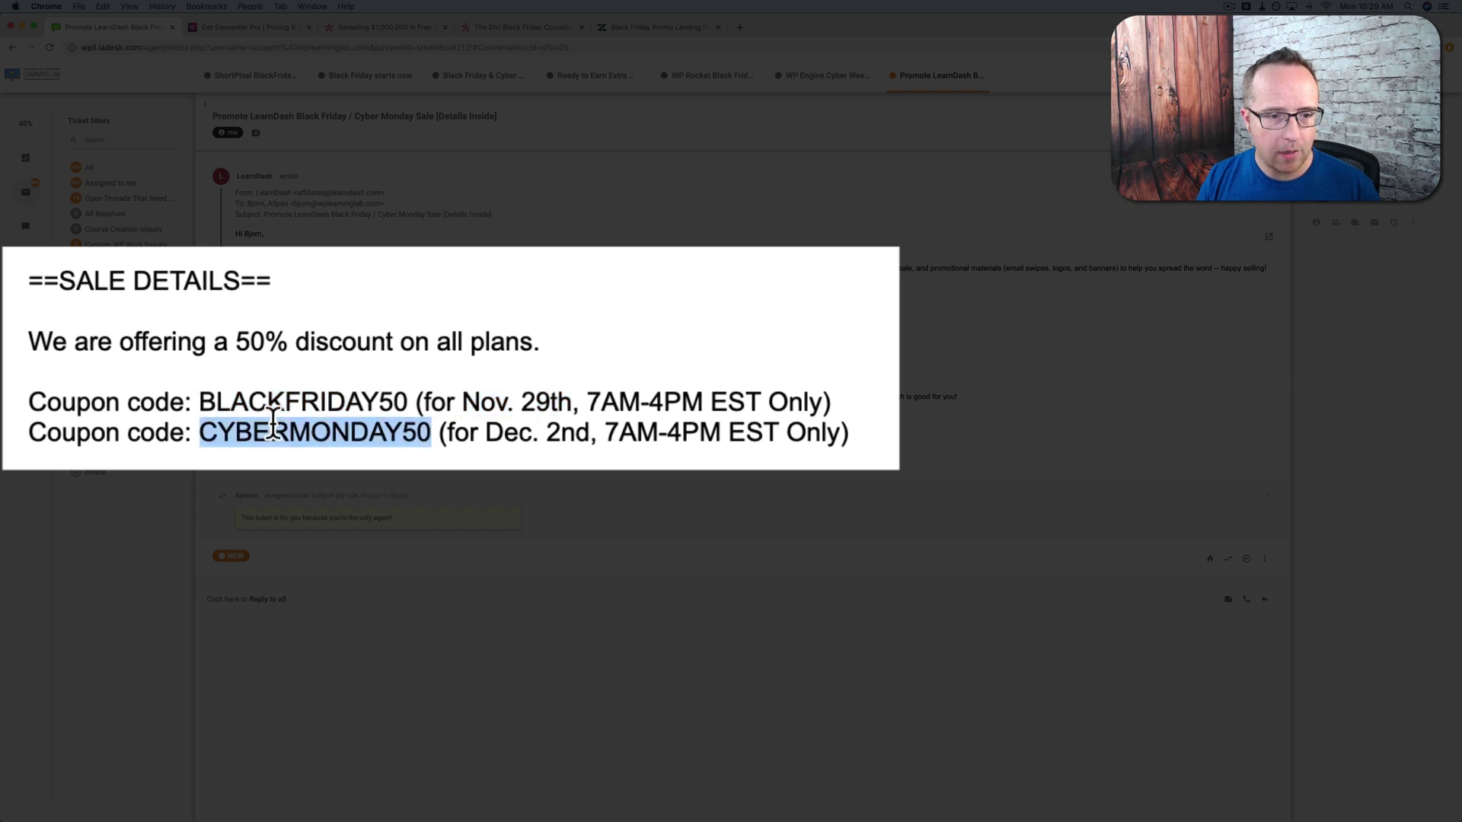
pyautogui.moveTo(272, 423); pyautogui.dragTo(592, 435)
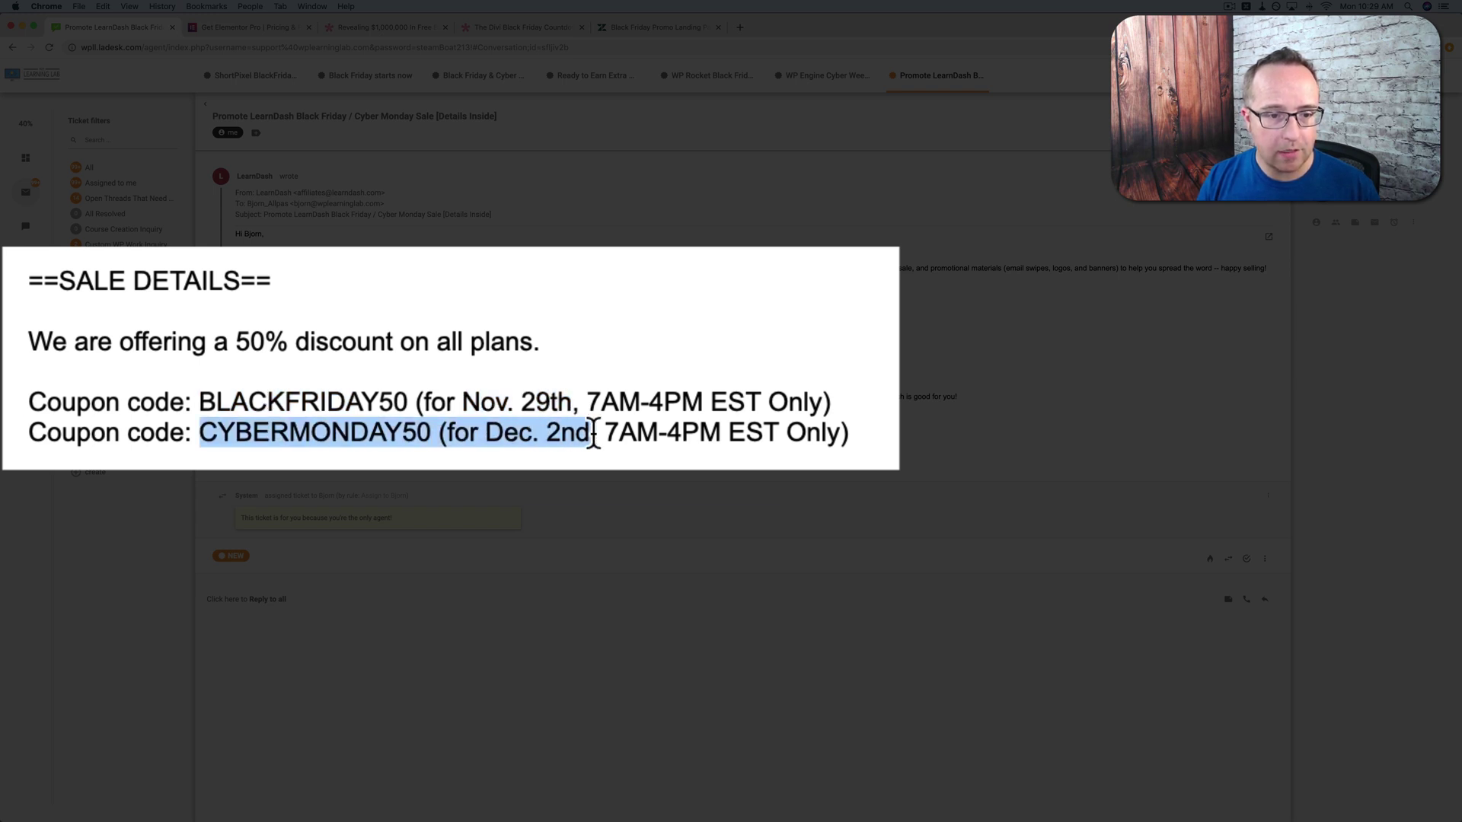
pyautogui.click(866, 430)
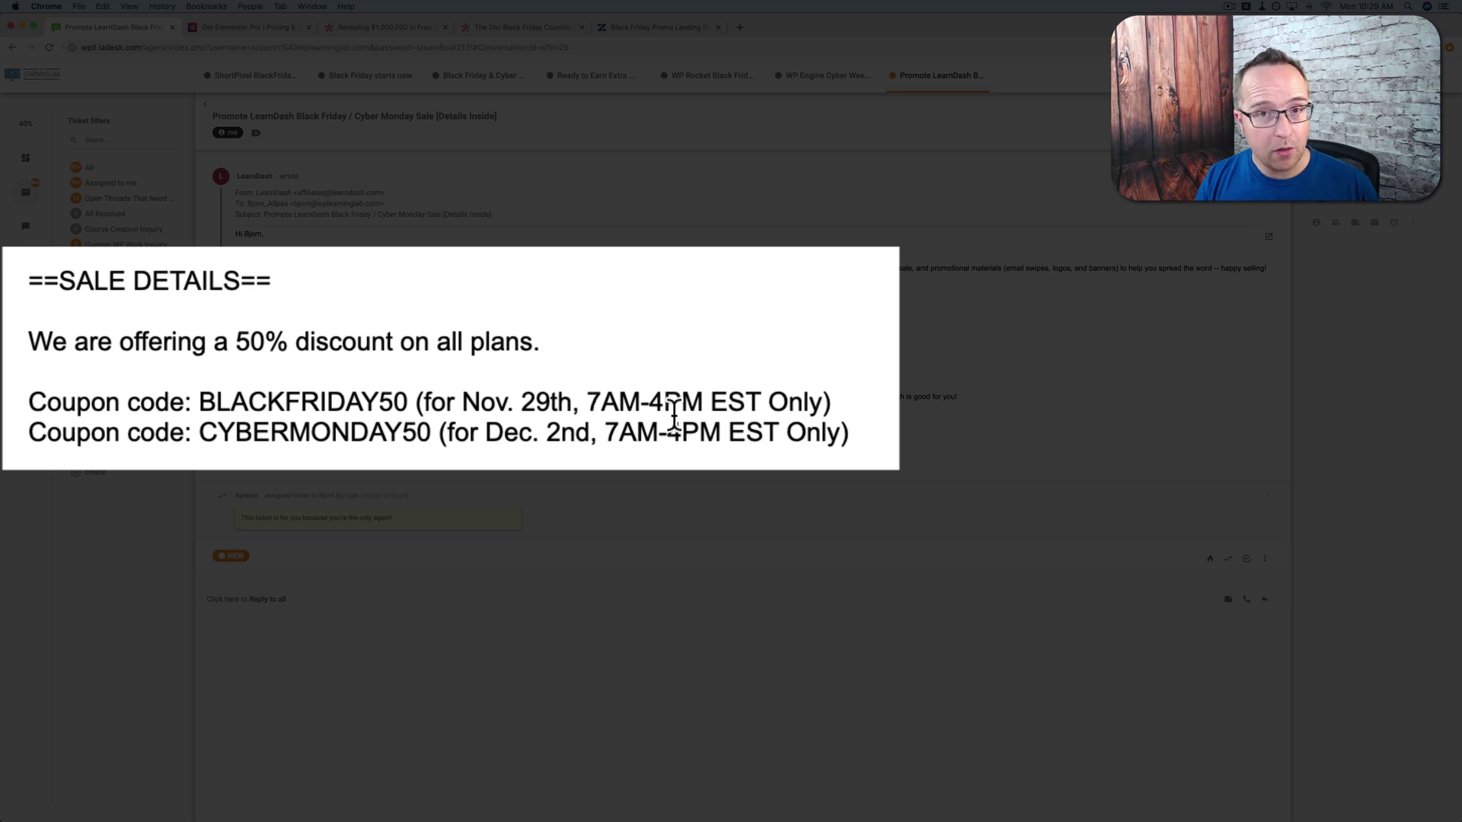
# - Highlight the 7AM-4PM and November 29th time windows, then the 50% discount sentence
pyautogui.moveTo(581, 401); pyautogui.dragTo(770, 403)
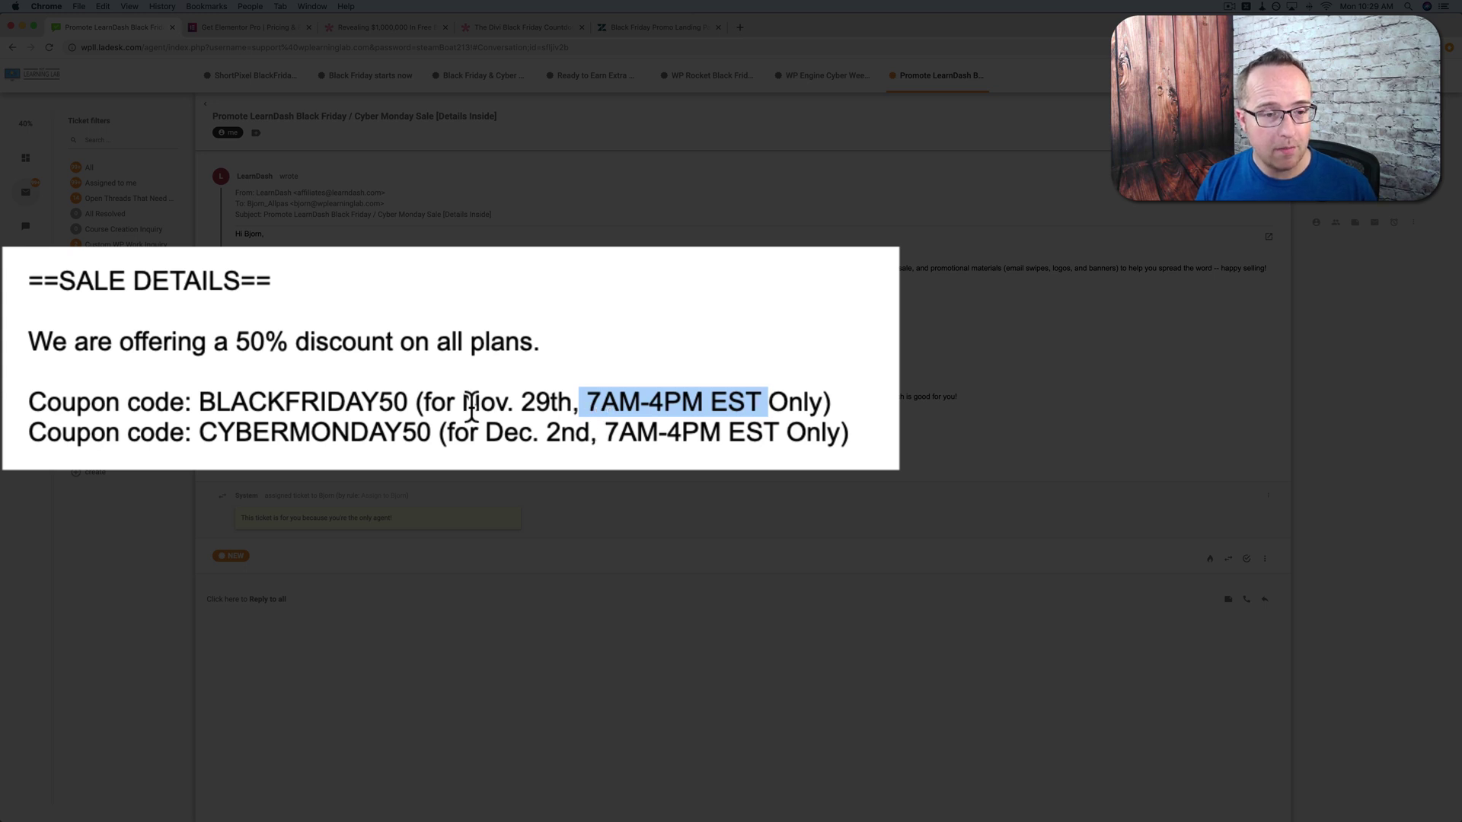
pyautogui.click(533, 402)
pyautogui.moveTo(461, 401)
pyautogui.mouseDown()
pyautogui.moveTo(694, 392)
pyautogui.moveTo(749, 405)
pyautogui.mouseUp()
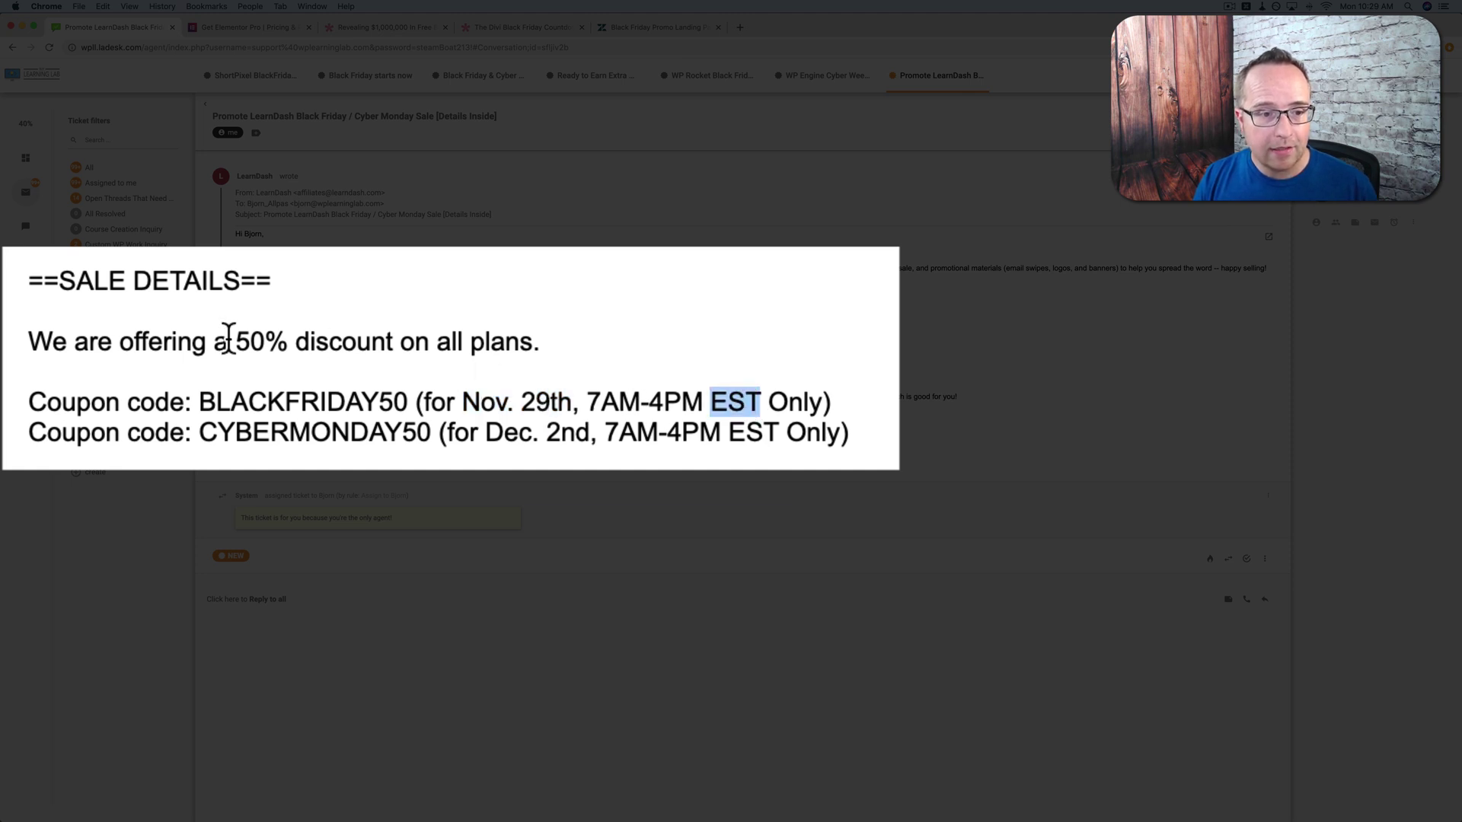
pyautogui.moveTo(121, 344); pyautogui.dragTo(569, 357)
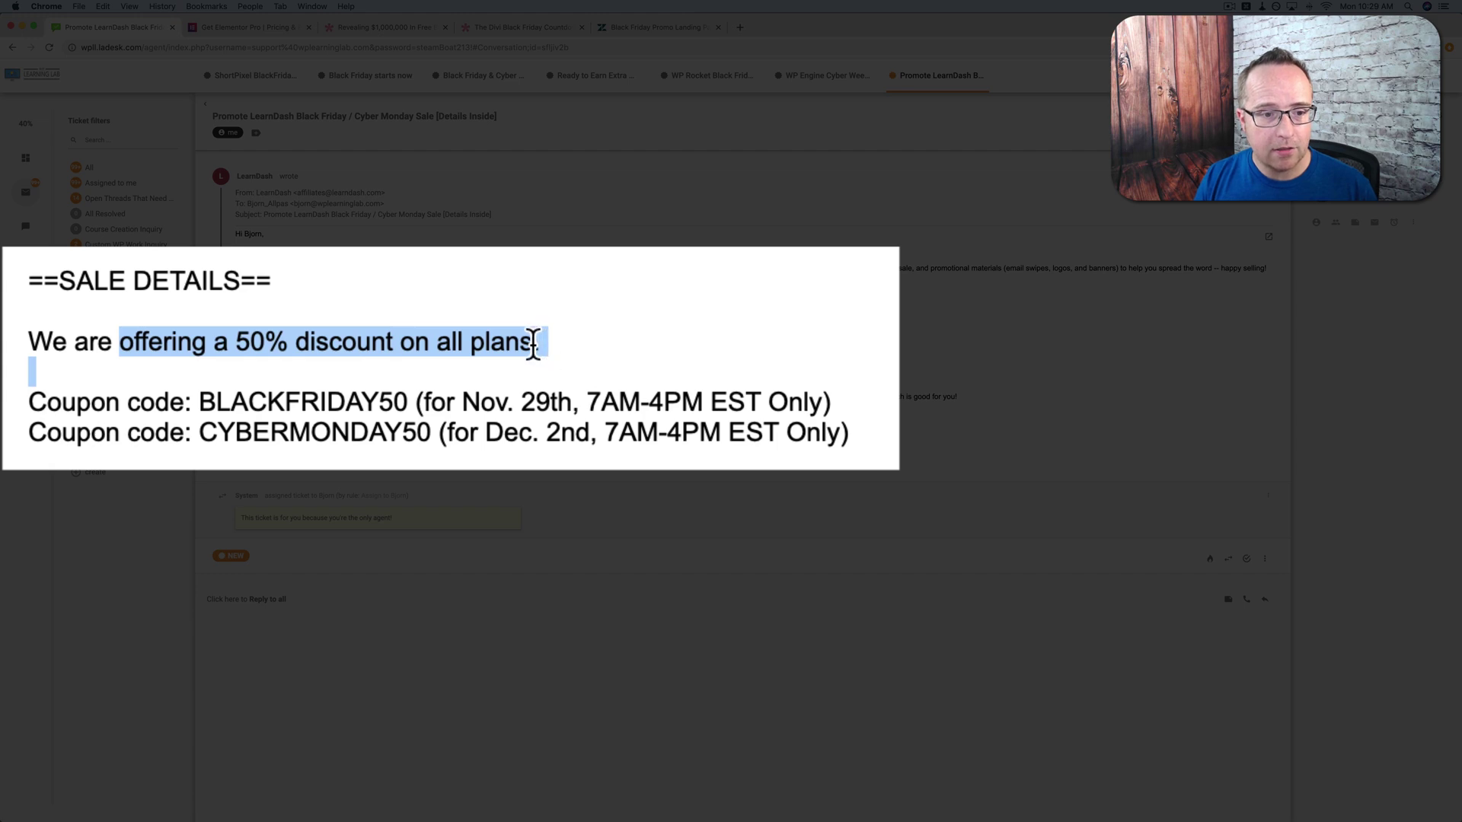
pyautogui.moveTo(545, 342); pyautogui.dragTo(529, 345)
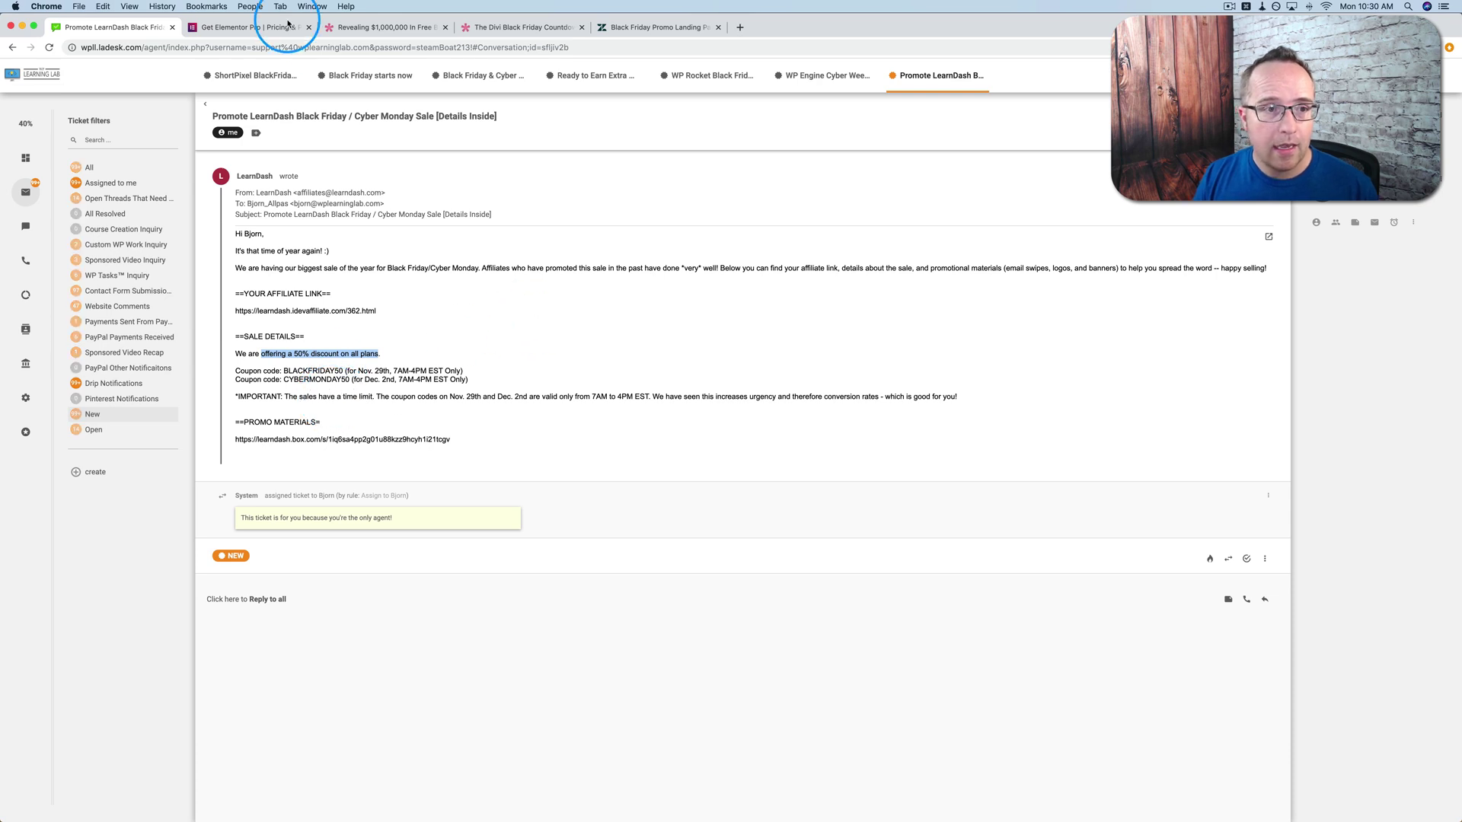
# - Switch to the Get Elementor Pro pricing page showing 10%, 20% and 30% off plans
pyautogui.click(252, 28)
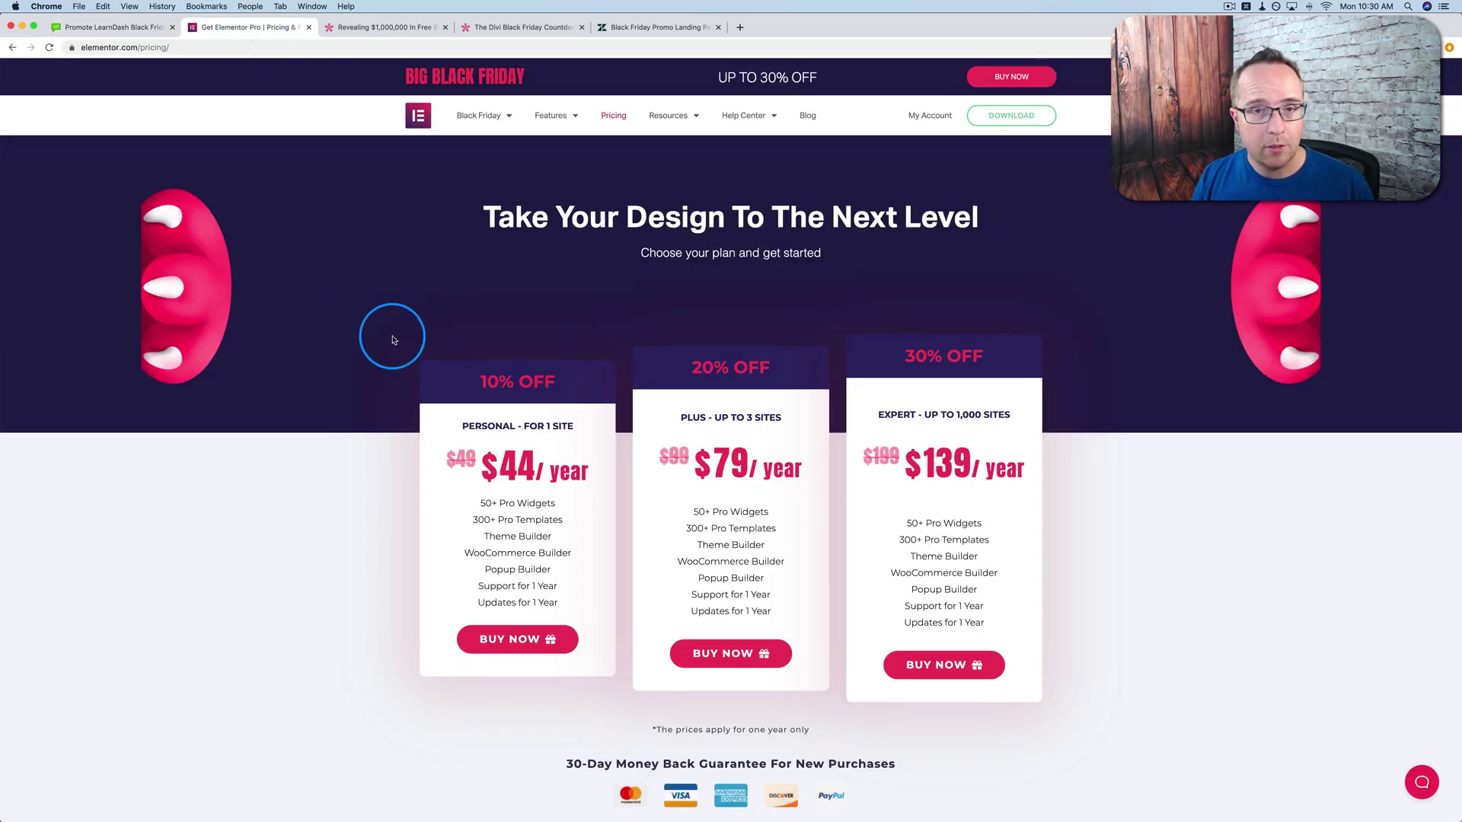
pyautogui.scroll(-3, 371, 331)
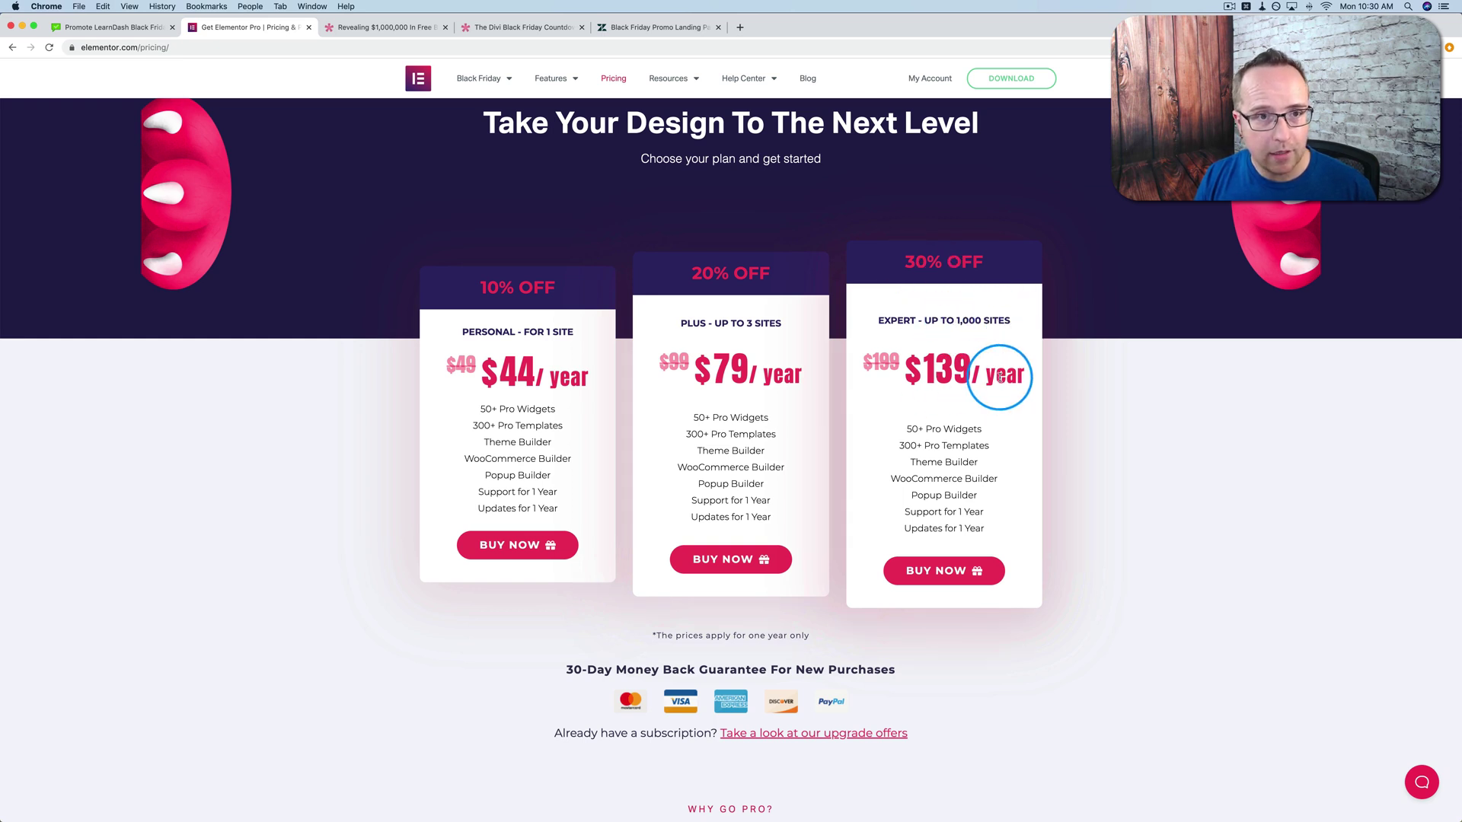
# - Highlight 1,000,000 in the prizes article title, then go to the Divi Black Friday countdown page
pyautogui.click(383, 28)
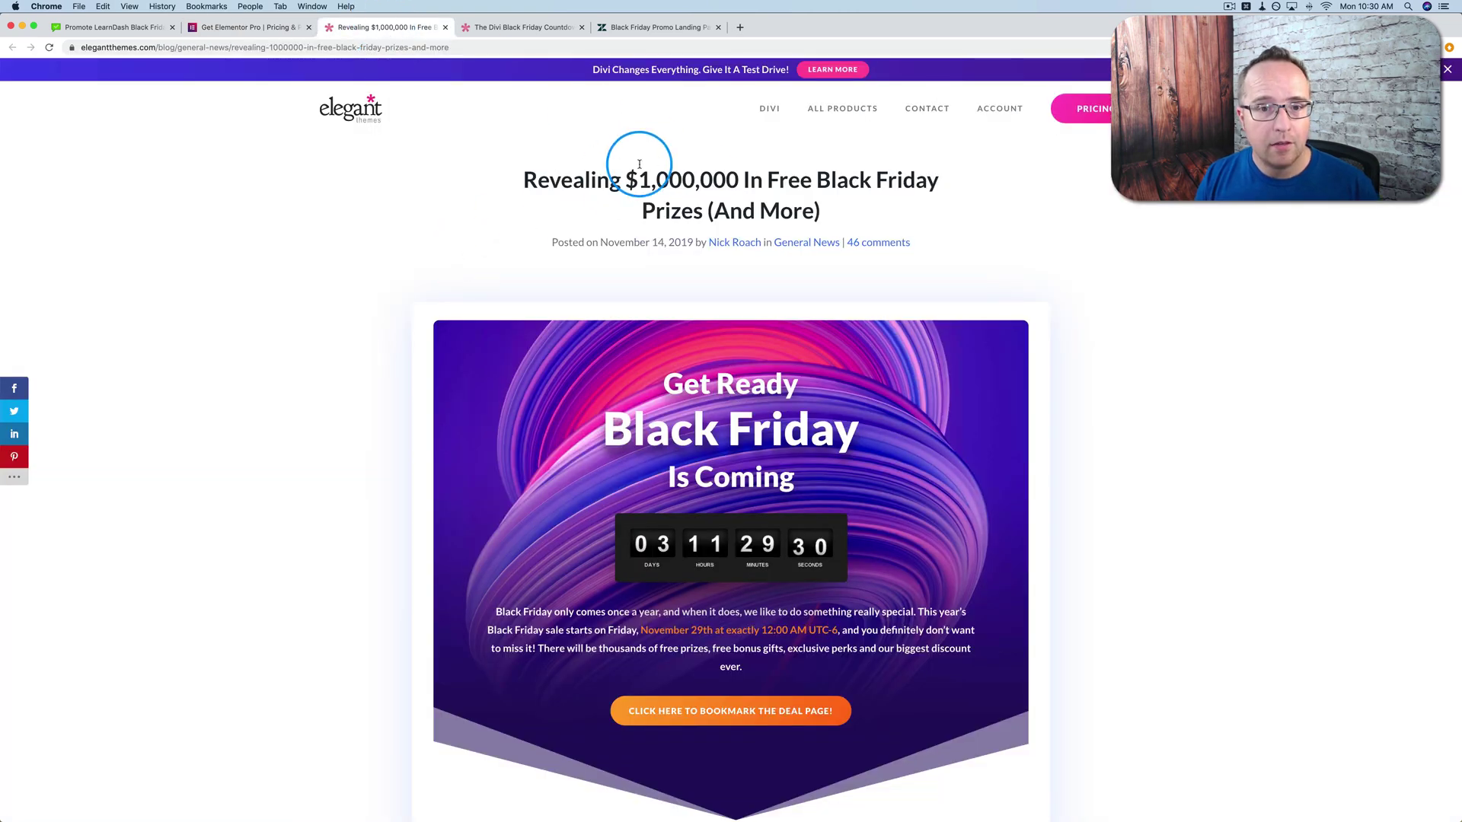
pyautogui.moveTo(638, 173); pyautogui.dragTo(739, 173)
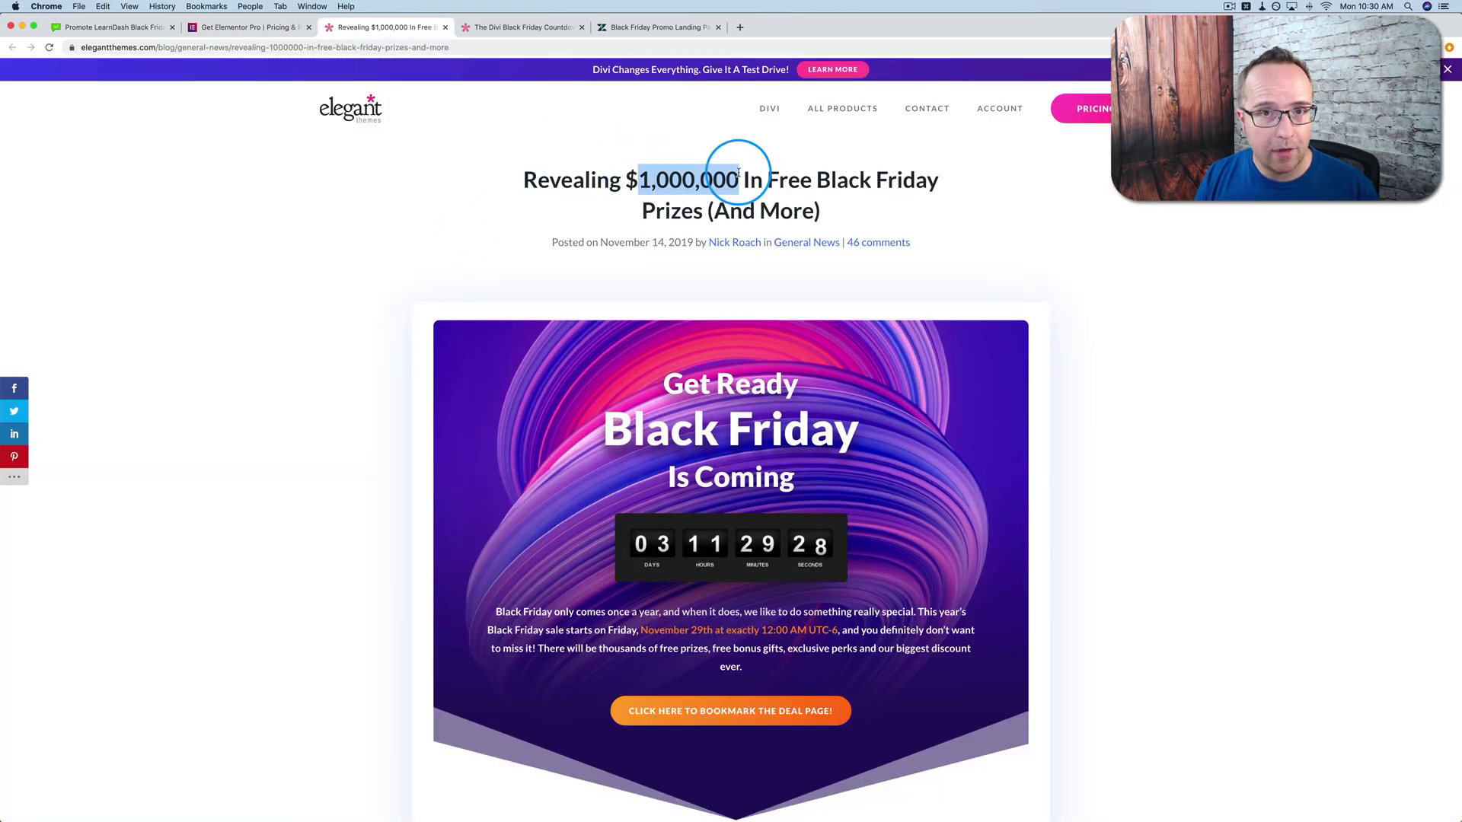
pyautogui.scroll(-5, 406, 292)
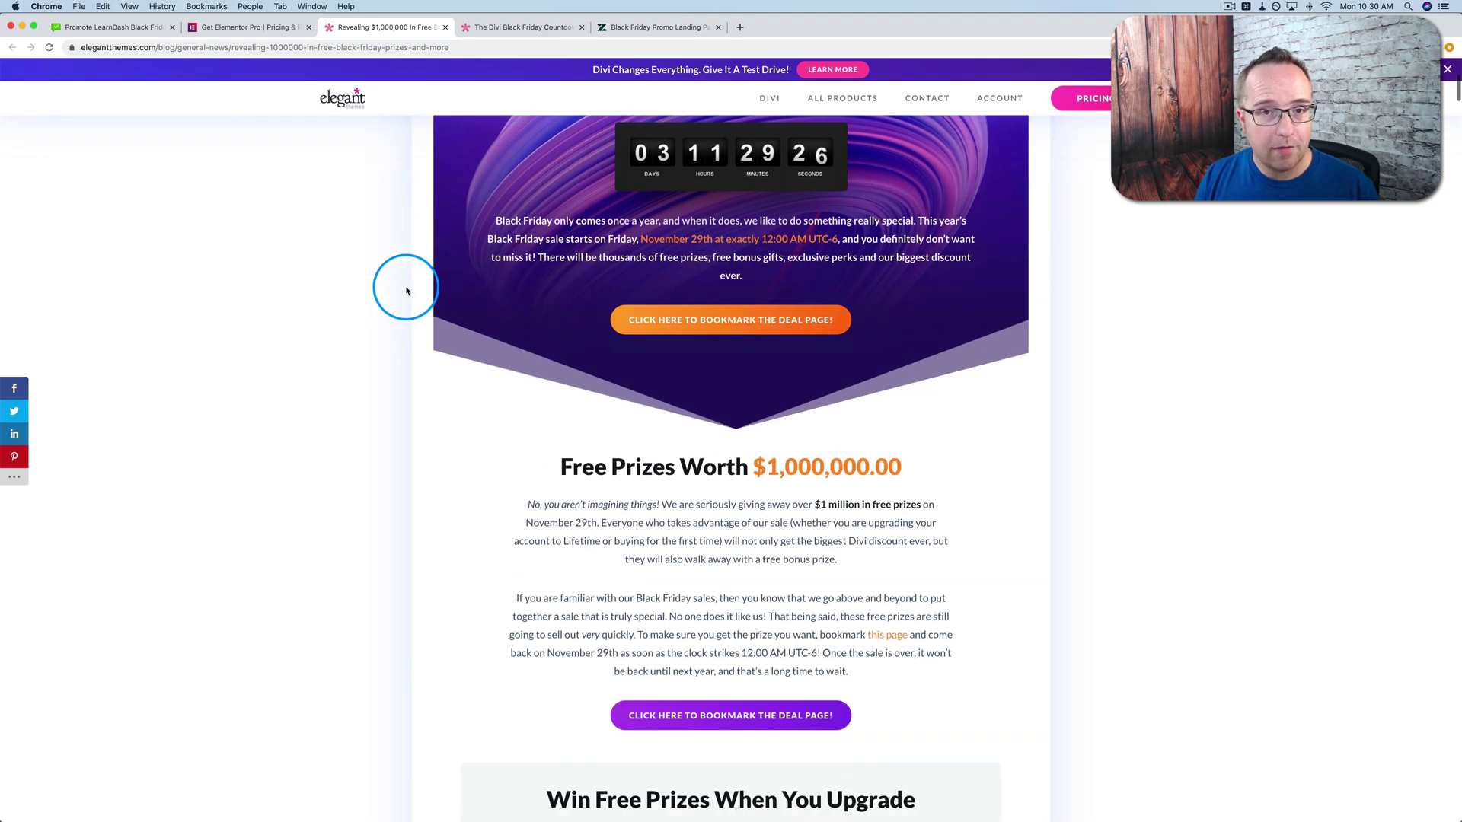
pyautogui.scroll(5, 406, 291)
pyautogui.scroll(-3, 435, 300)
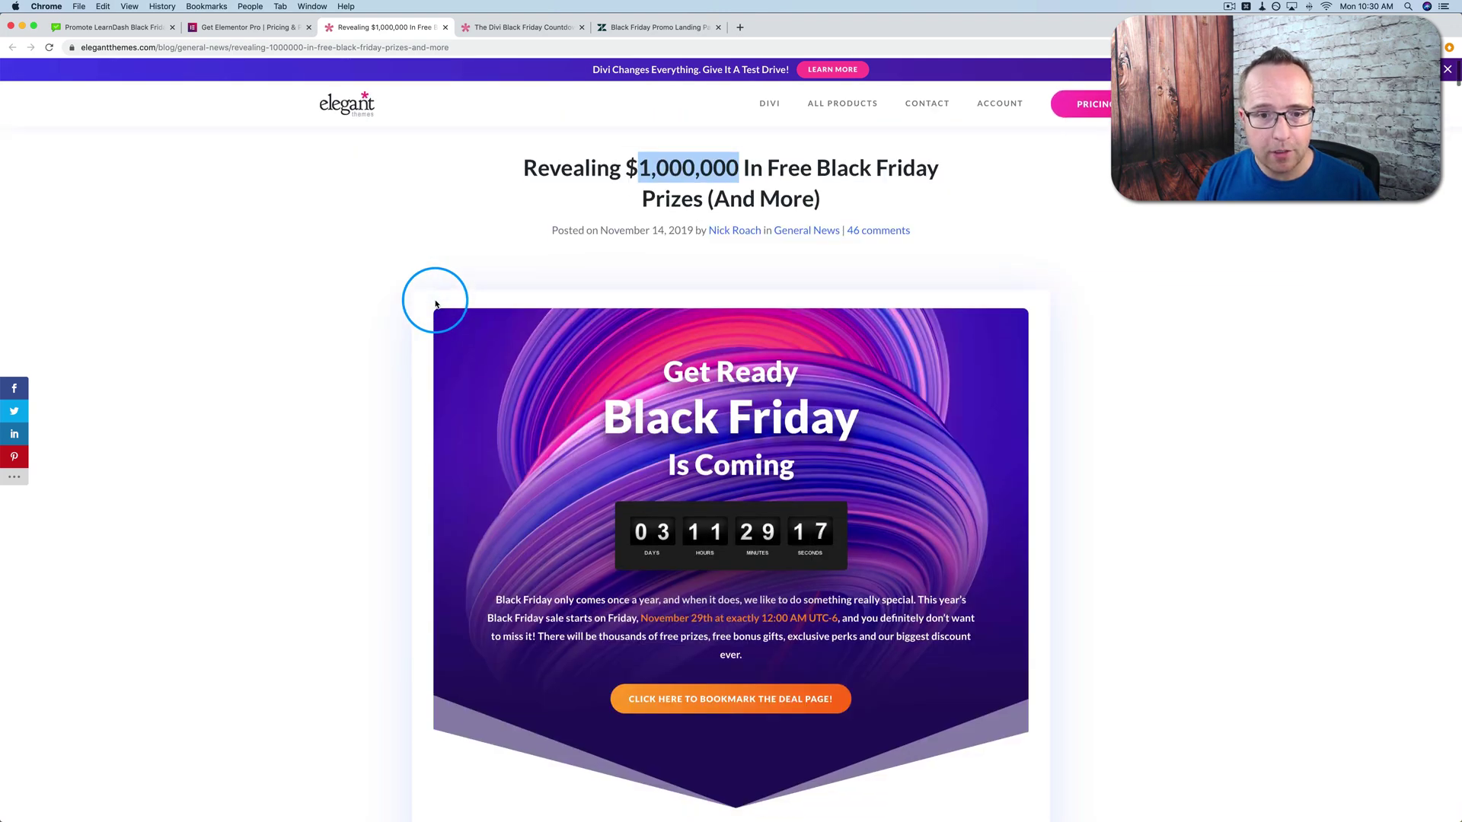
pyautogui.scroll(-3, 435, 300)
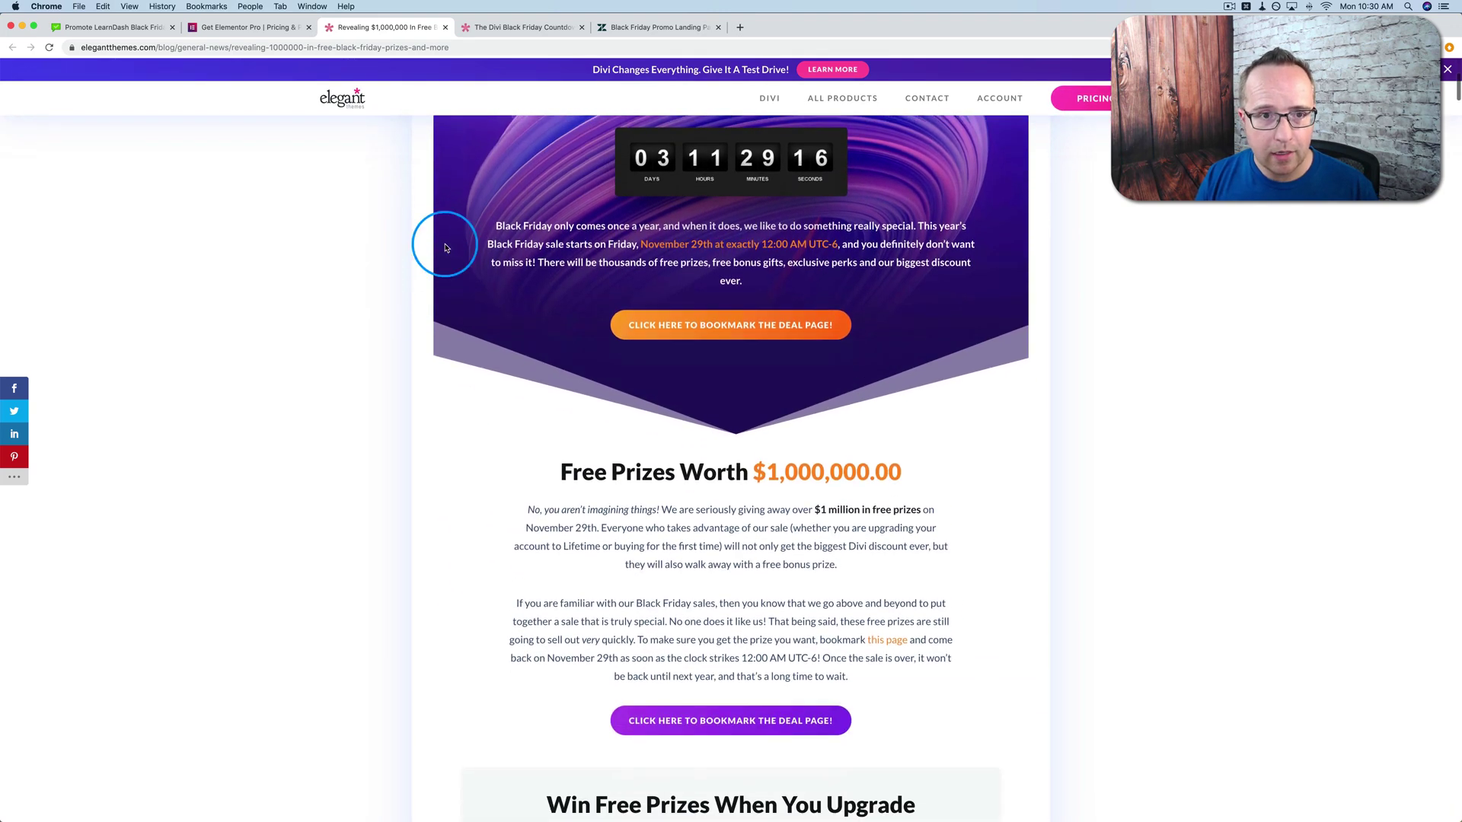
pyautogui.click(504, 28)
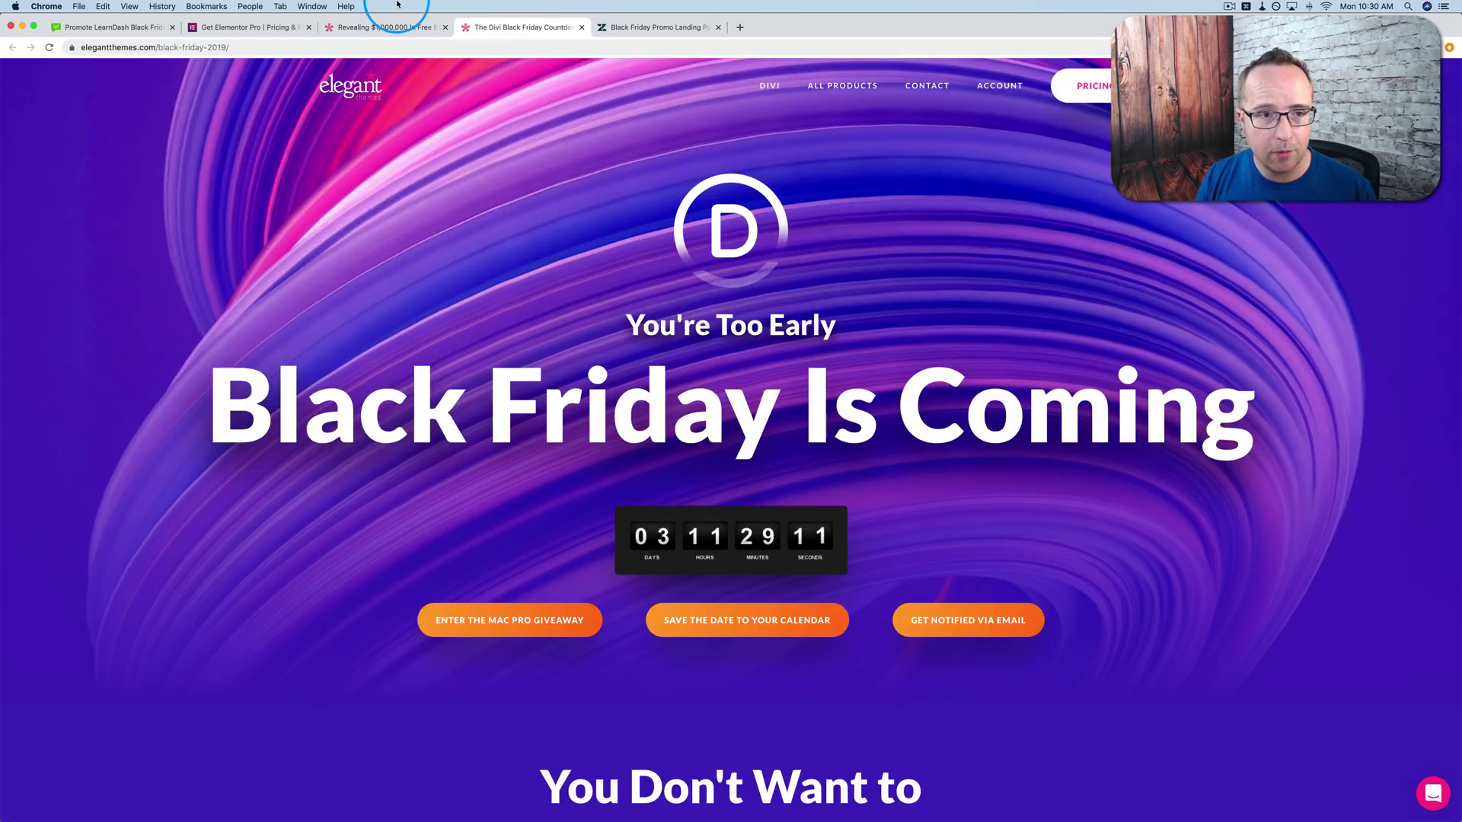
# - Return to the $1,000,000 prizes article and read down to the Lifetime Member Mac Pro giveaway
pyautogui.click(389, 27)
pyautogui.scroll(-2, 502, 459)
pyautogui.scroll(-2, 503, 461)
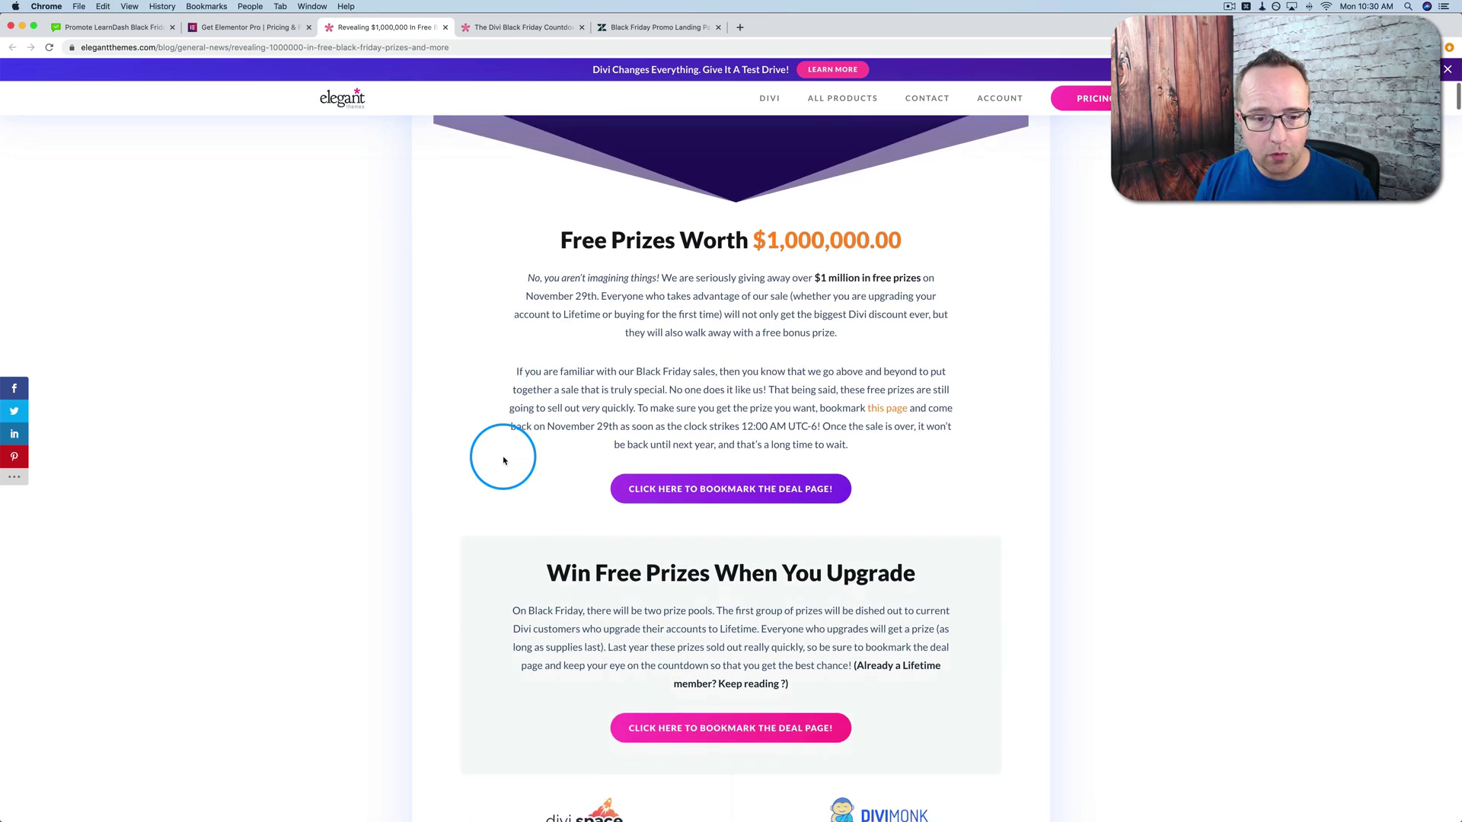
pyautogui.scroll(-3, 502, 461)
pyautogui.scroll(-3, 502, 460)
pyautogui.scroll(-3, 502, 460)
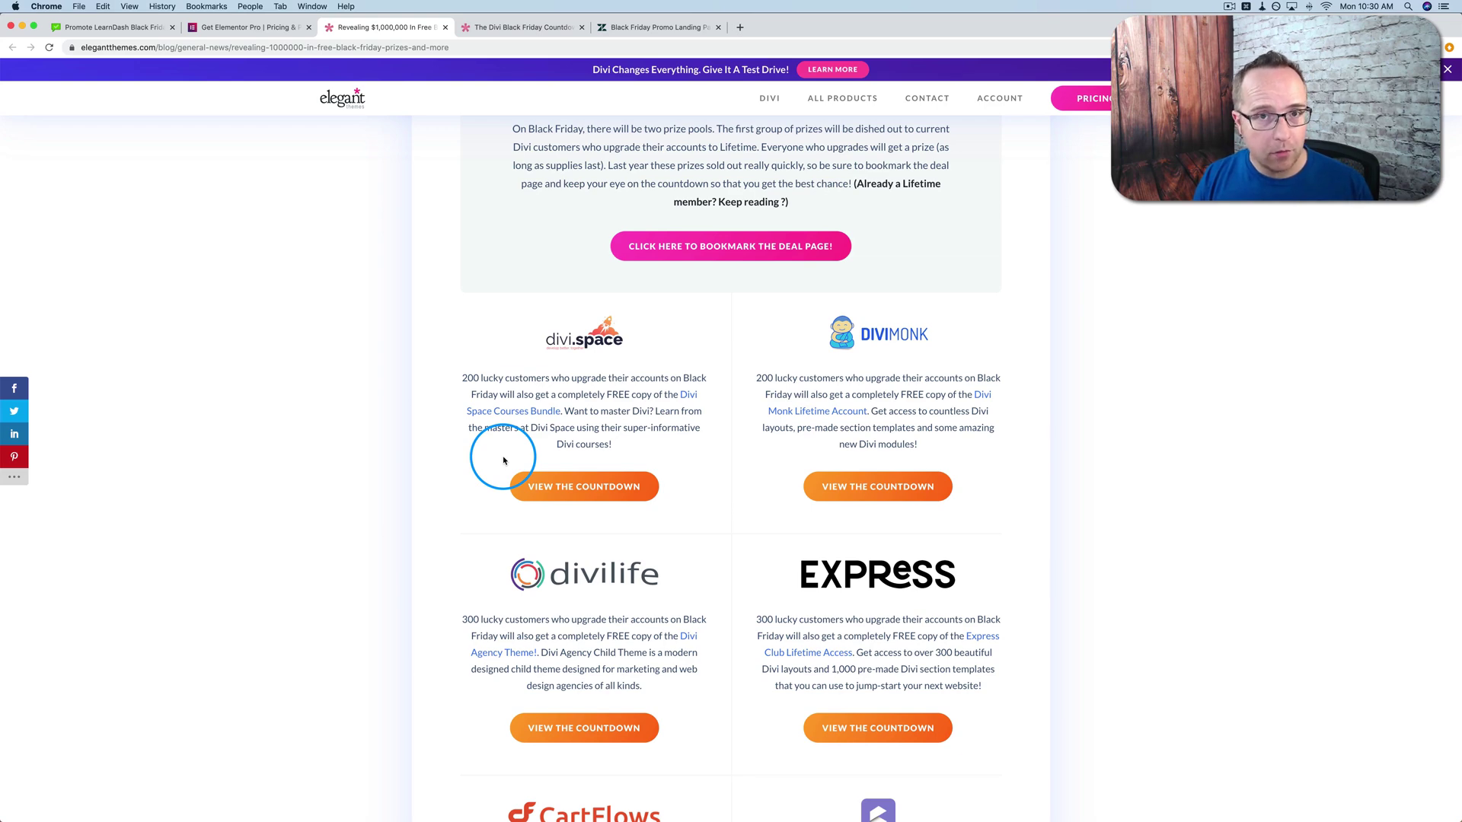
pyautogui.scroll(-1, 451, 499)
pyautogui.scroll(-1, 451, 500)
pyautogui.scroll(-1, 441, 474)
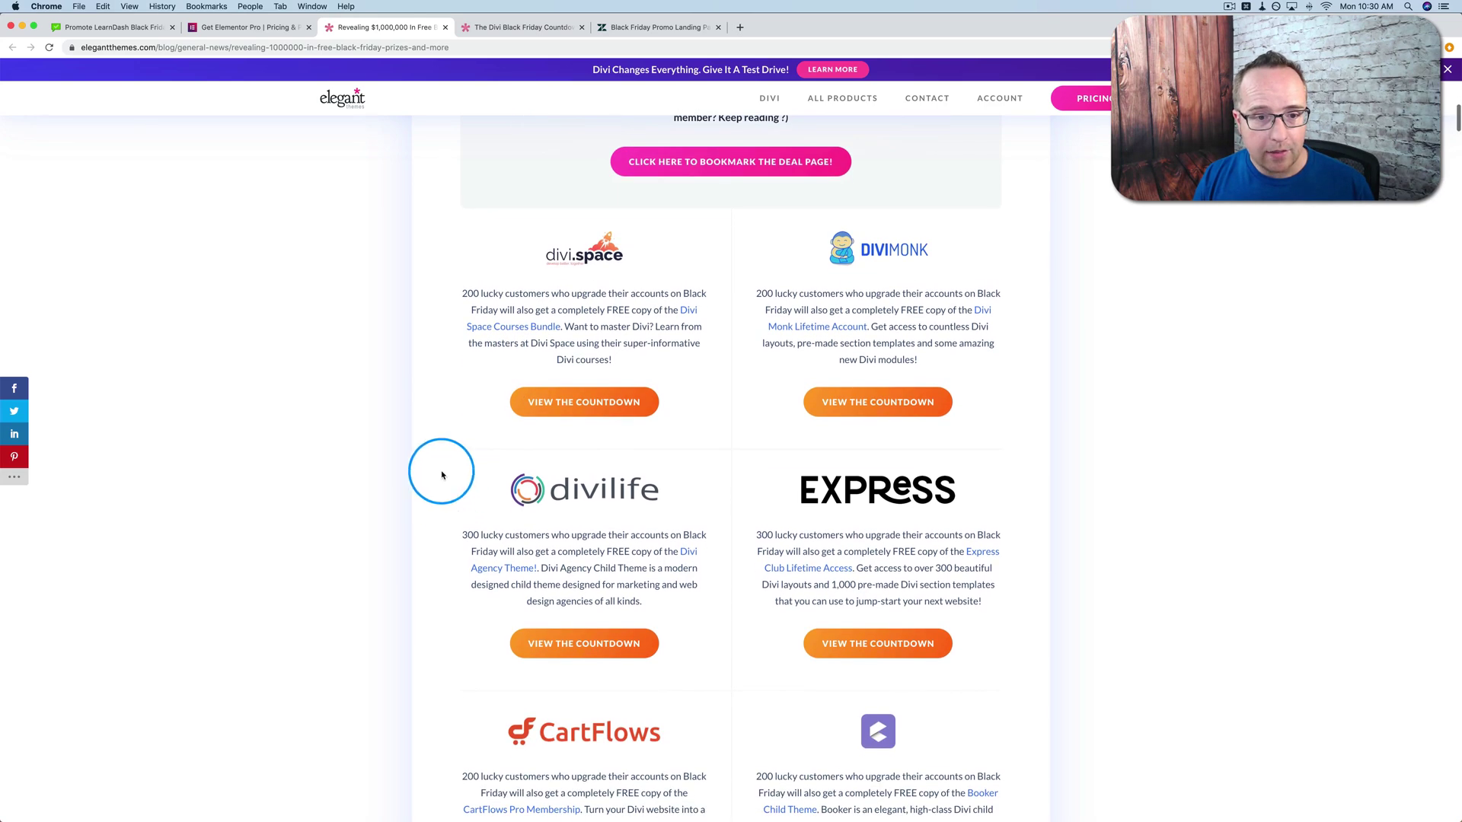
pyautogui.moveTo(460, 288); pyautogui.dragTo(559, 303)
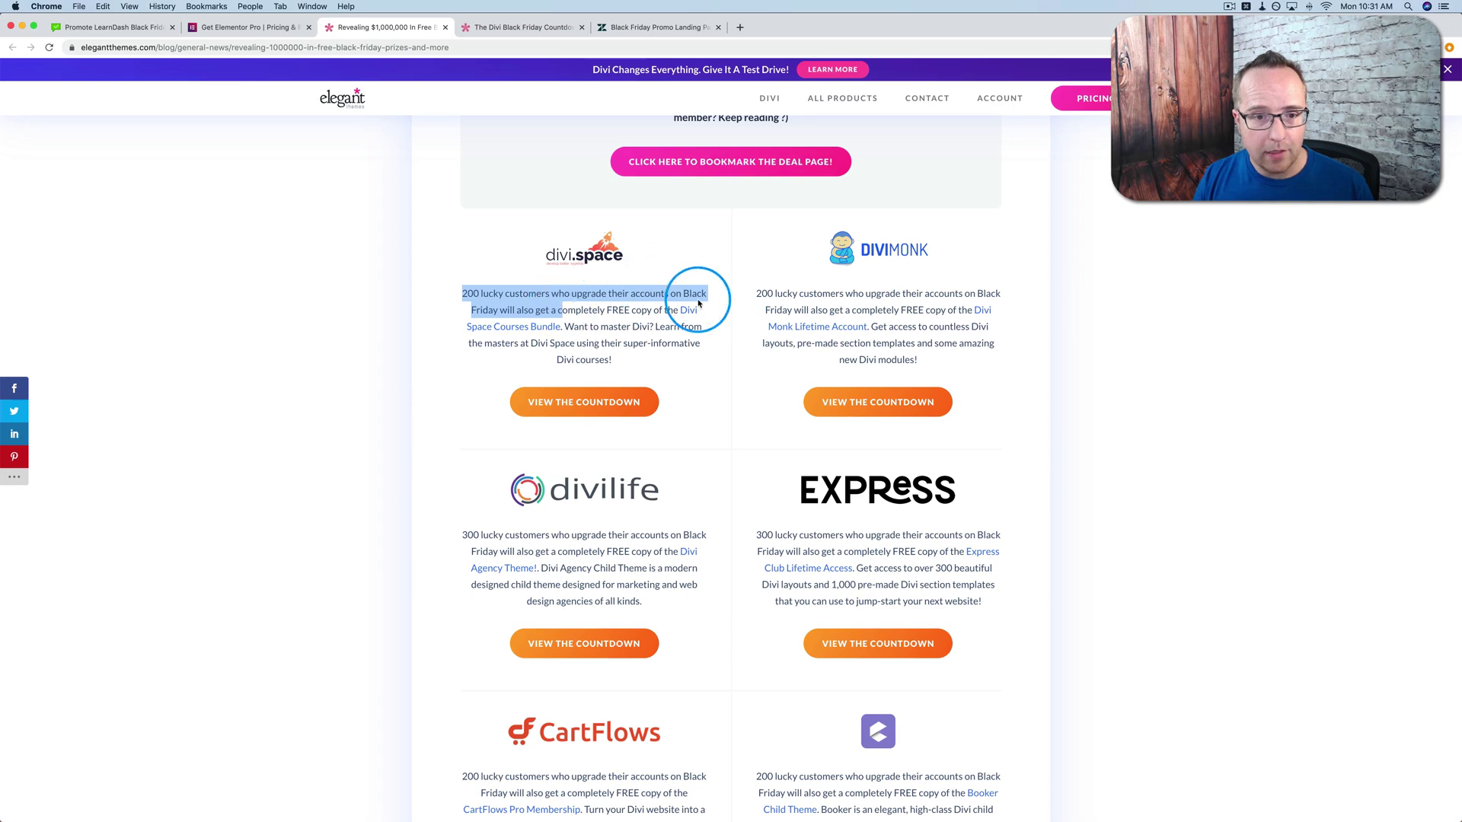
pyautogui.scroll(-3, 858, 279)
pyautogui.scroll(-1, 636, 301)
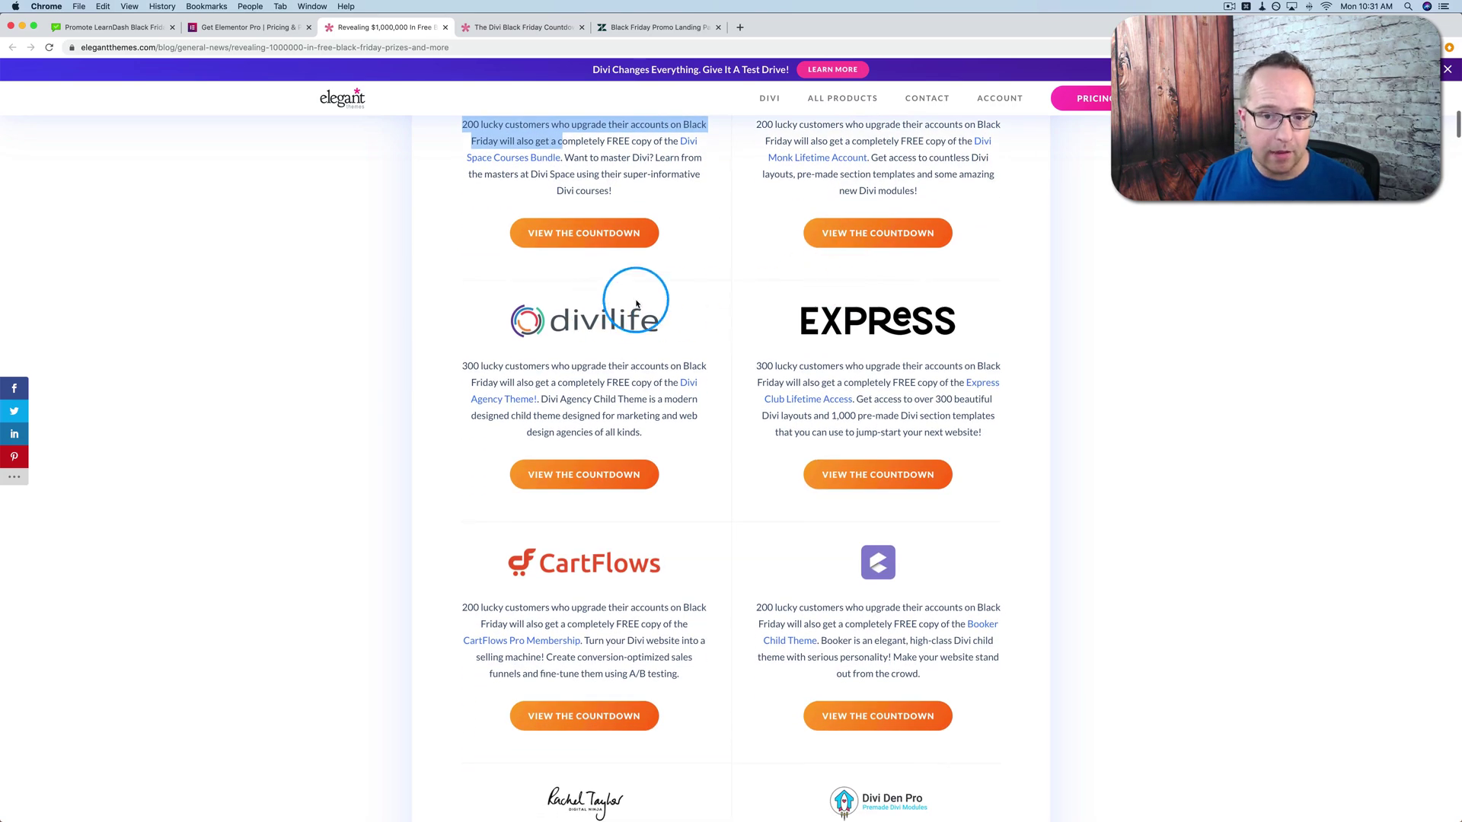
pyautogui.scroll(-3, 913, 336)
pyautogui.scroll(-3, 799, 430)
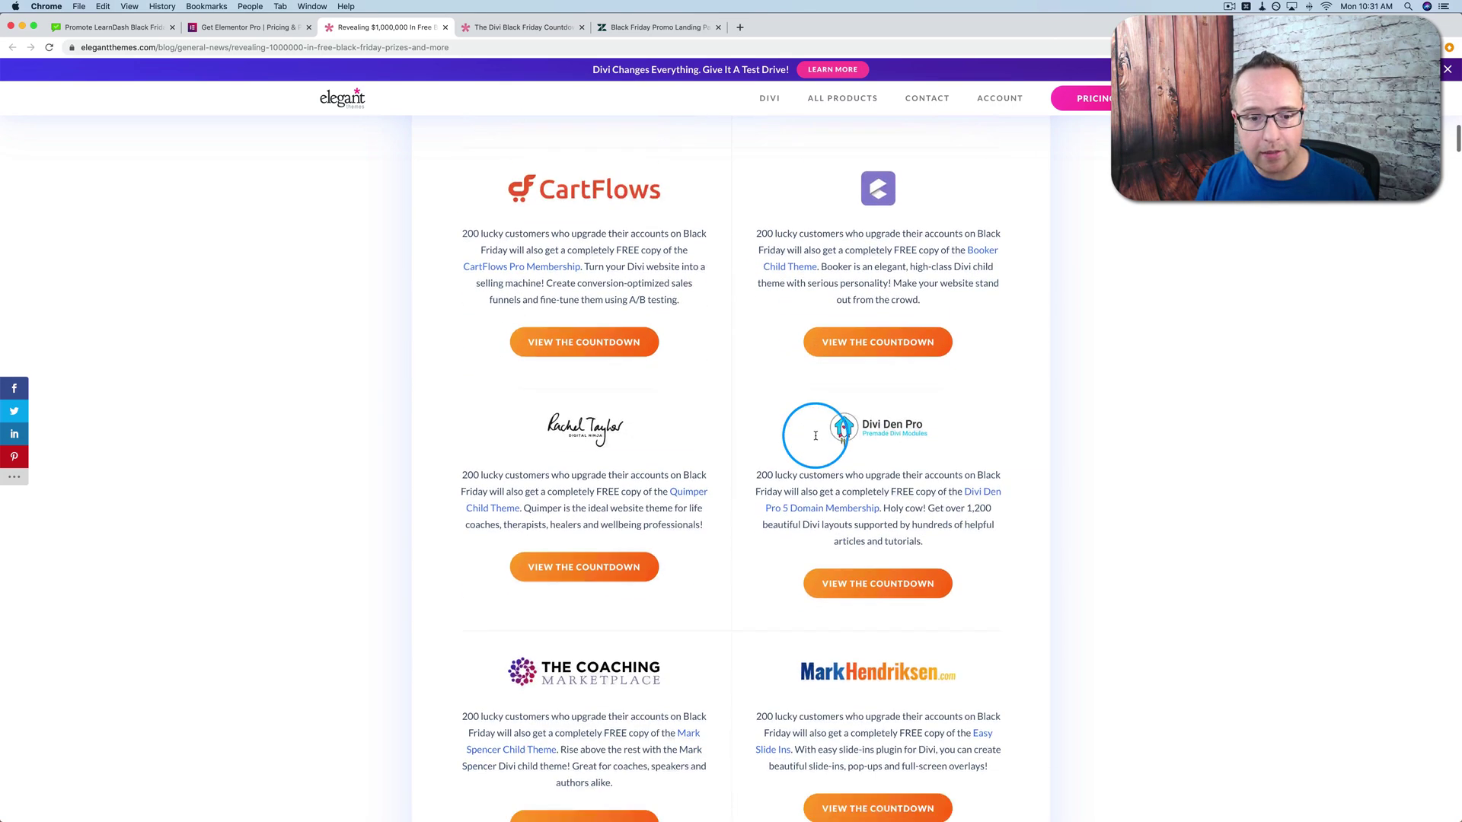
pyautogui.scroll(-2, 811, 480)
pyautogui.scroll(-2, 776, 606)
pyautogui.scroll(-2, 777, 616)
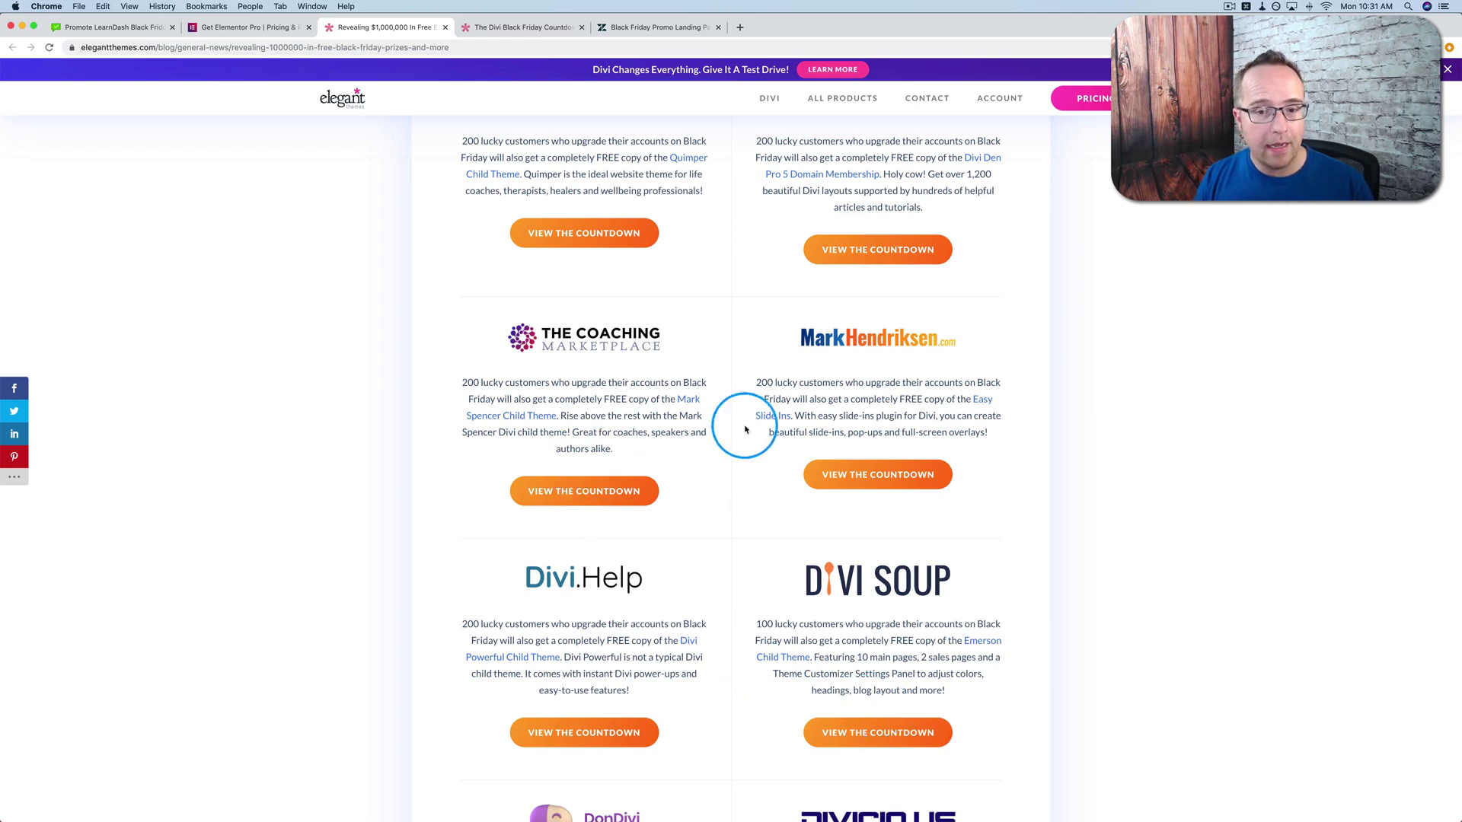
pyautogui.scroll(-4, 800, 697)
pyautogui.scroll(-5, 805, 697)
pyautogui.scroll(-10, 804, 697)
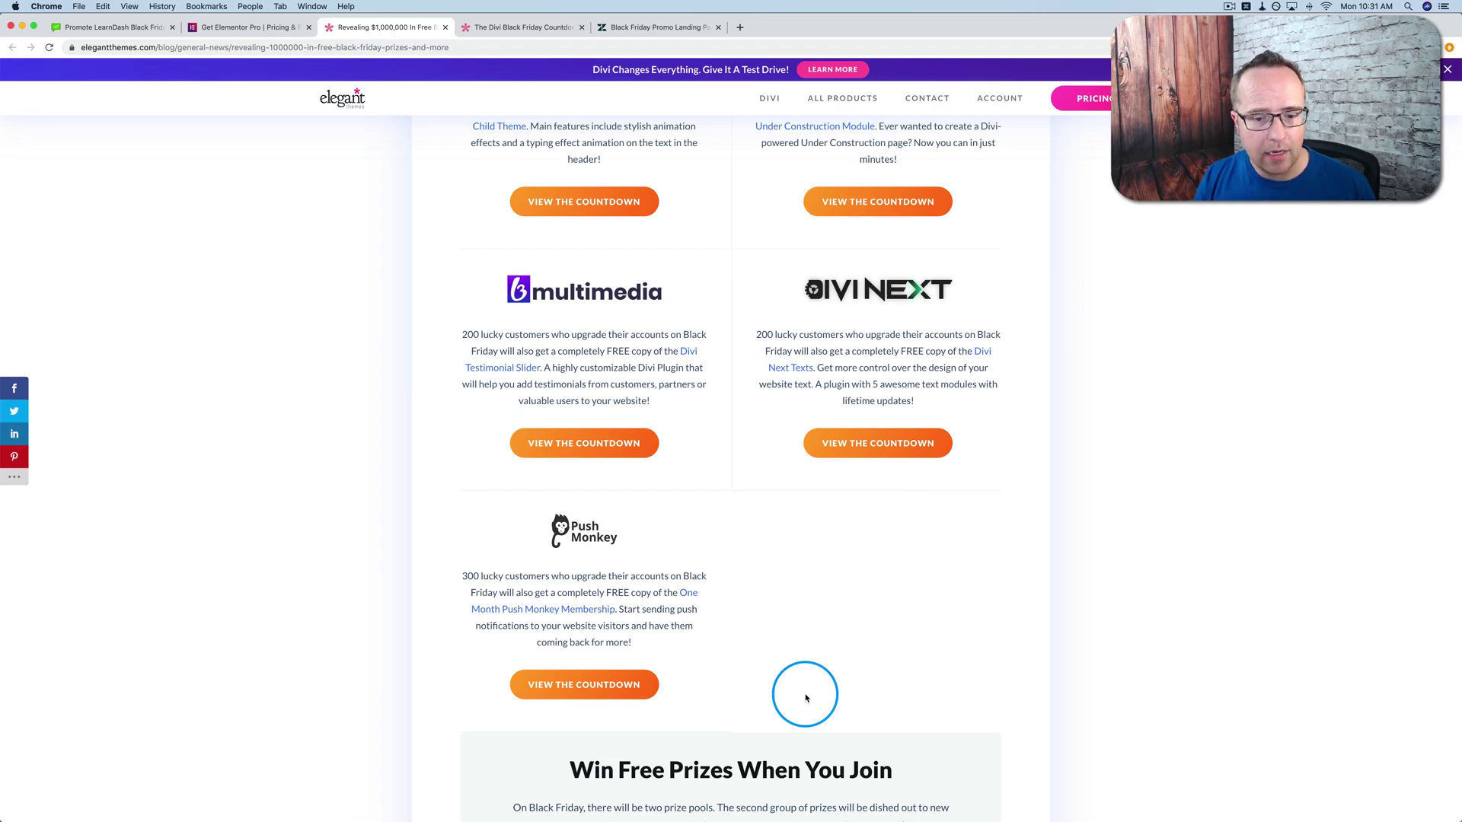
pyautogui.scroll(-5, 805, 698)
pyautogui.scroll(-5, 805, 698)
pyautogui.scroll(-8, 804, 698)
pyautogui.scroll(-4, 805, 697)
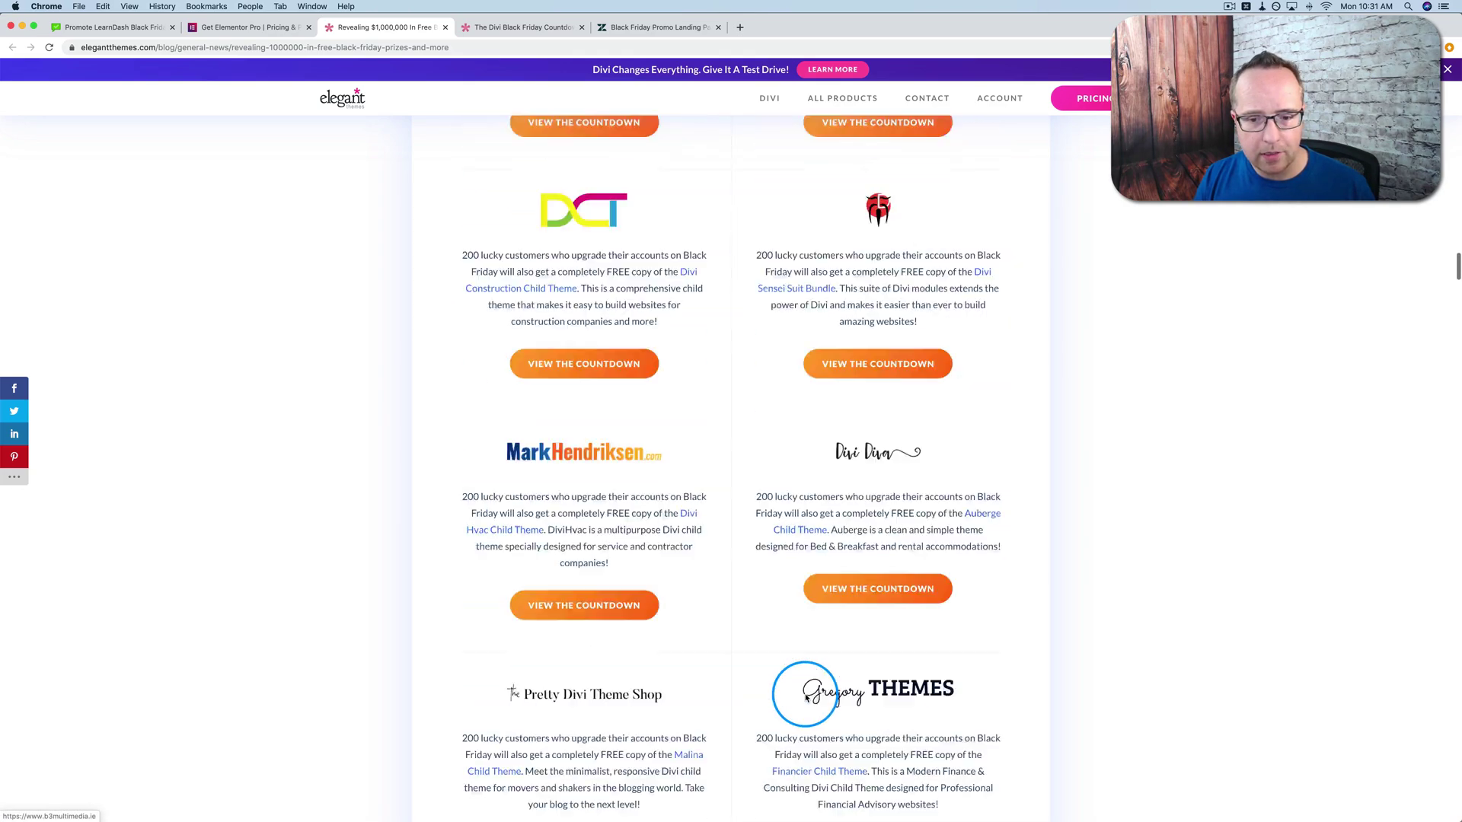
pyautogui.scroll(-5, 804, 698)
pyautogui.scroll(-4, 805, 698)
pyautogui.scroll(-5, 805, 697)
pyautogui.scroll(-4, 804, 698)
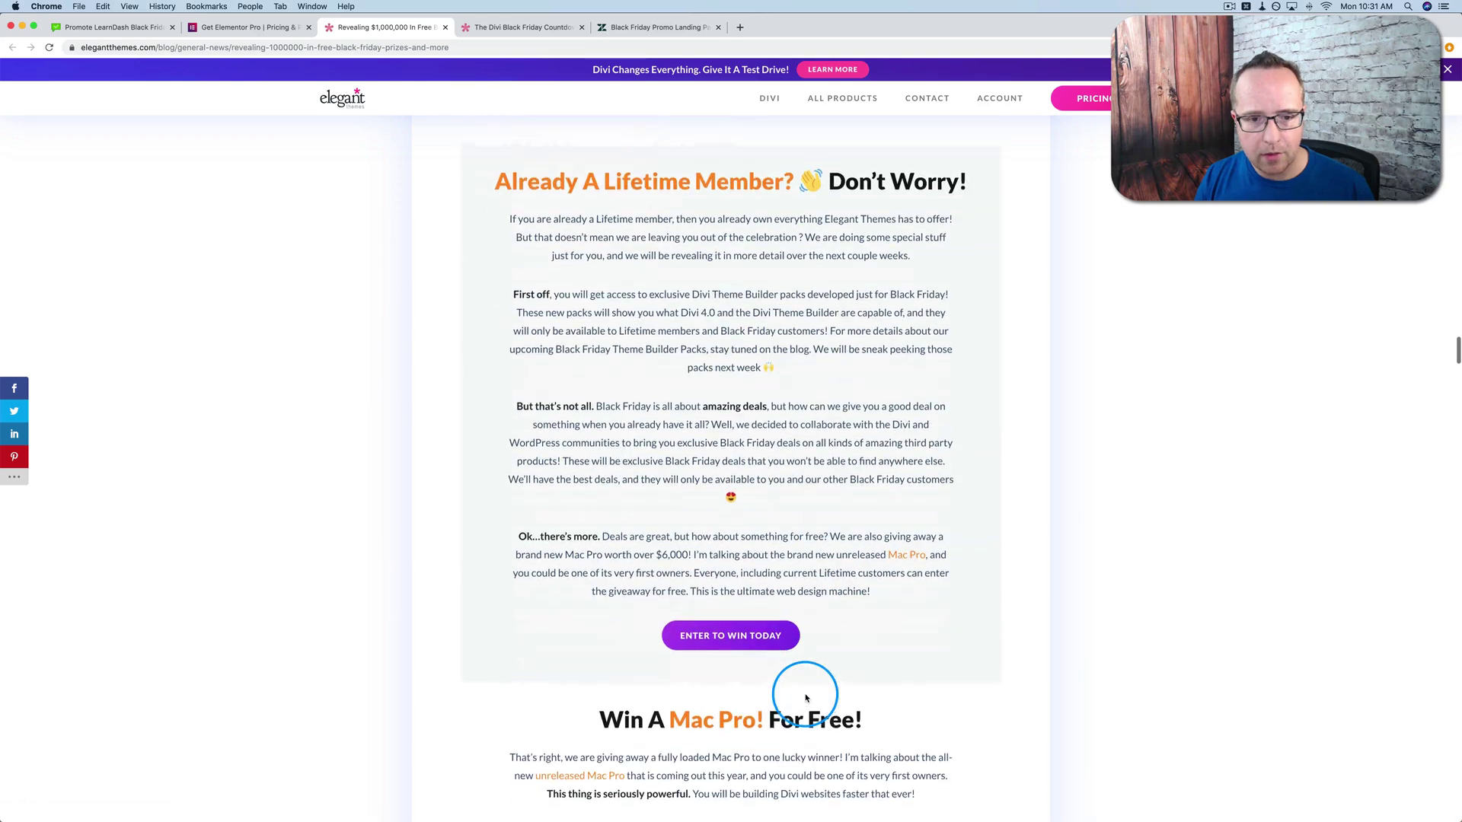
pyautogui.scroll(1, 806, 698)
pyautogui.moveTo(493, 195)
pyautogui.mouseDown()
pyautogui.moveTo(906, 620)
pyautogui.moveTo(561, 570)
pyautogui.mouseUp()
# - Highlight the 'Win A Mac Pro! For Free!' giveaway text showing 59,088 entries
pyautogui.click(706, 577)
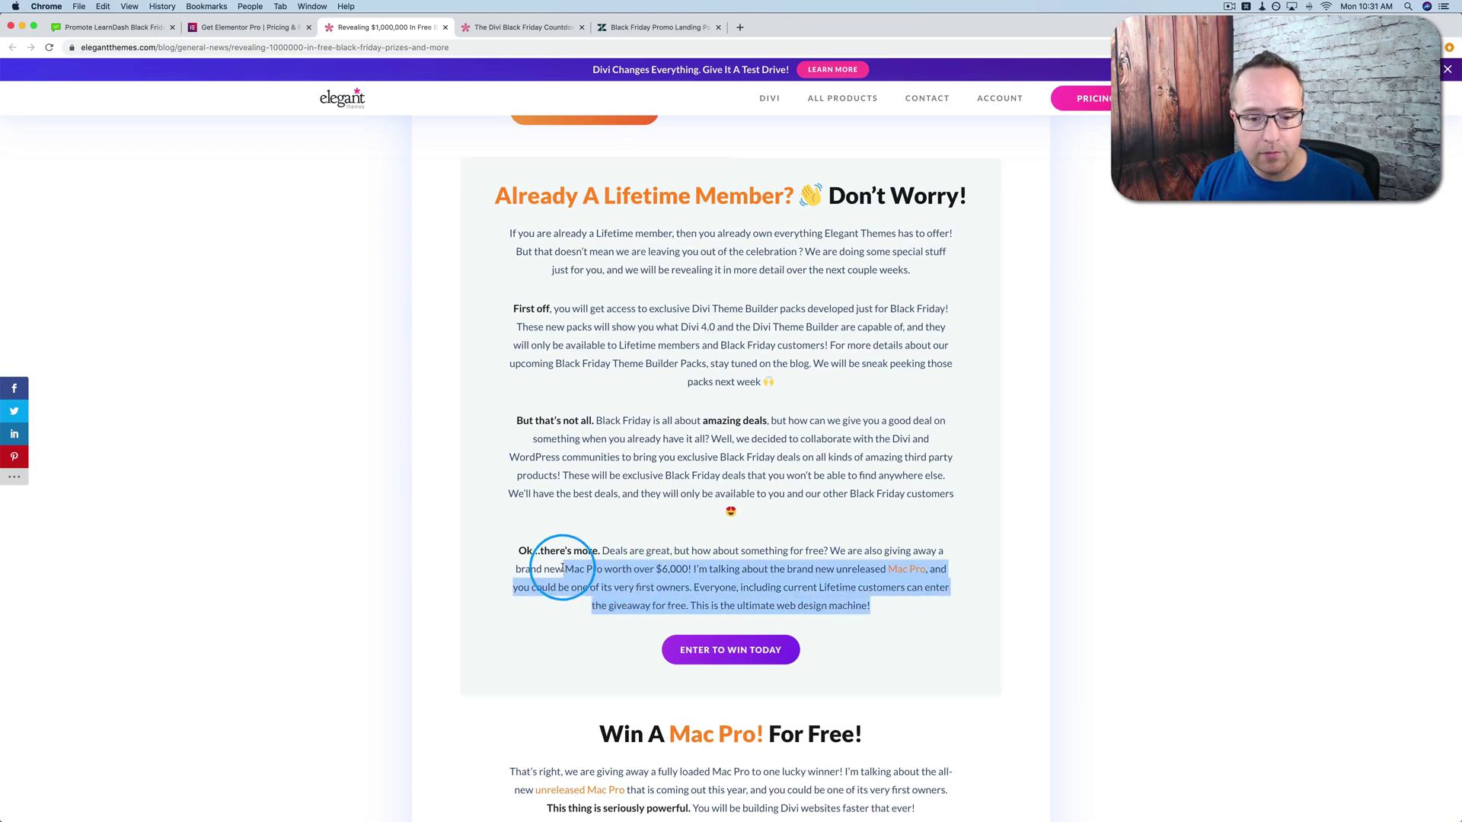
pyautogui.scroll(-5, 755, 489)
pyautogui.scroll(-4, 645, 527)
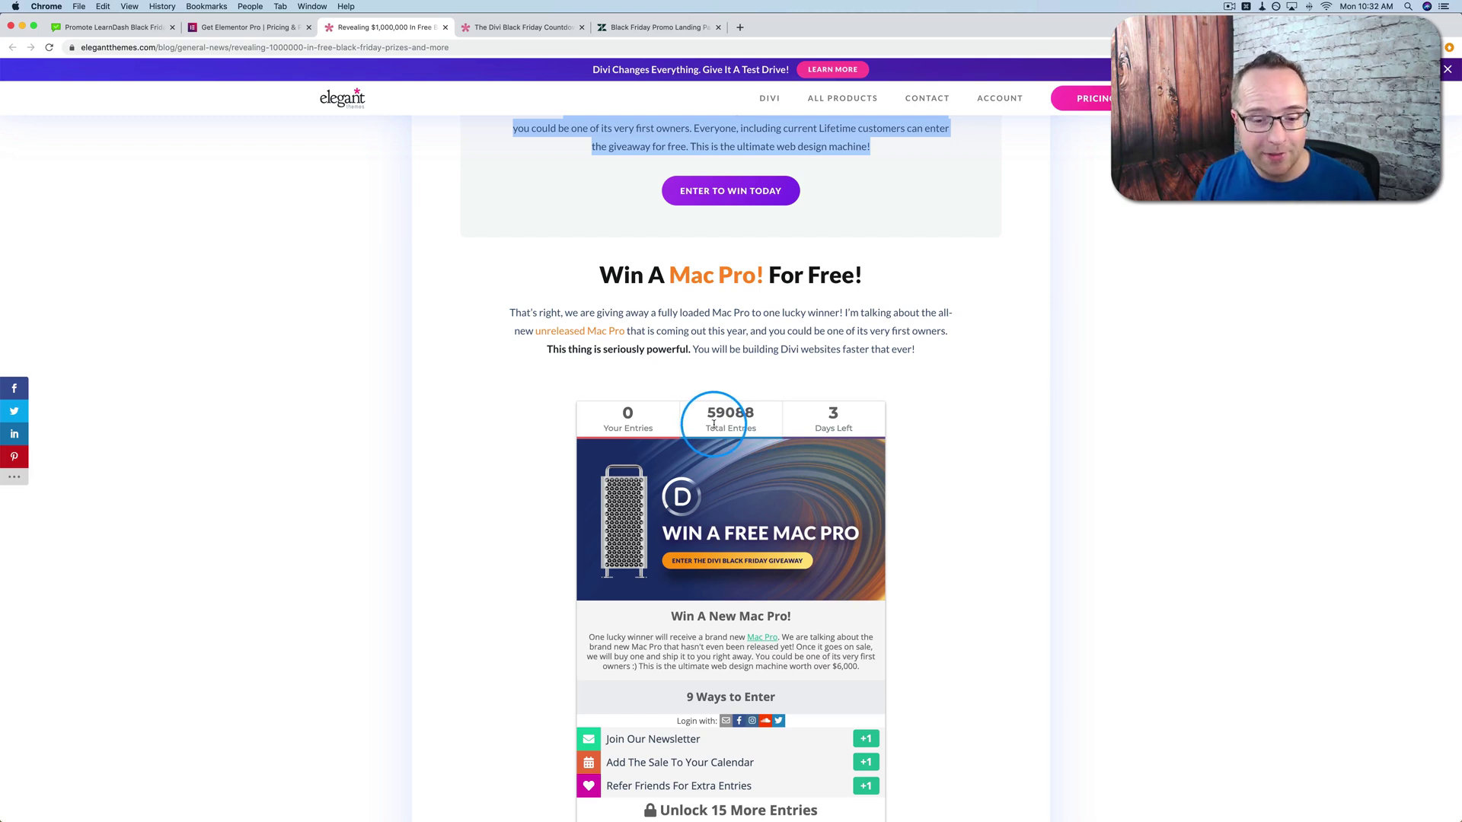
pyautogui.scroll(-1, 713, 417)
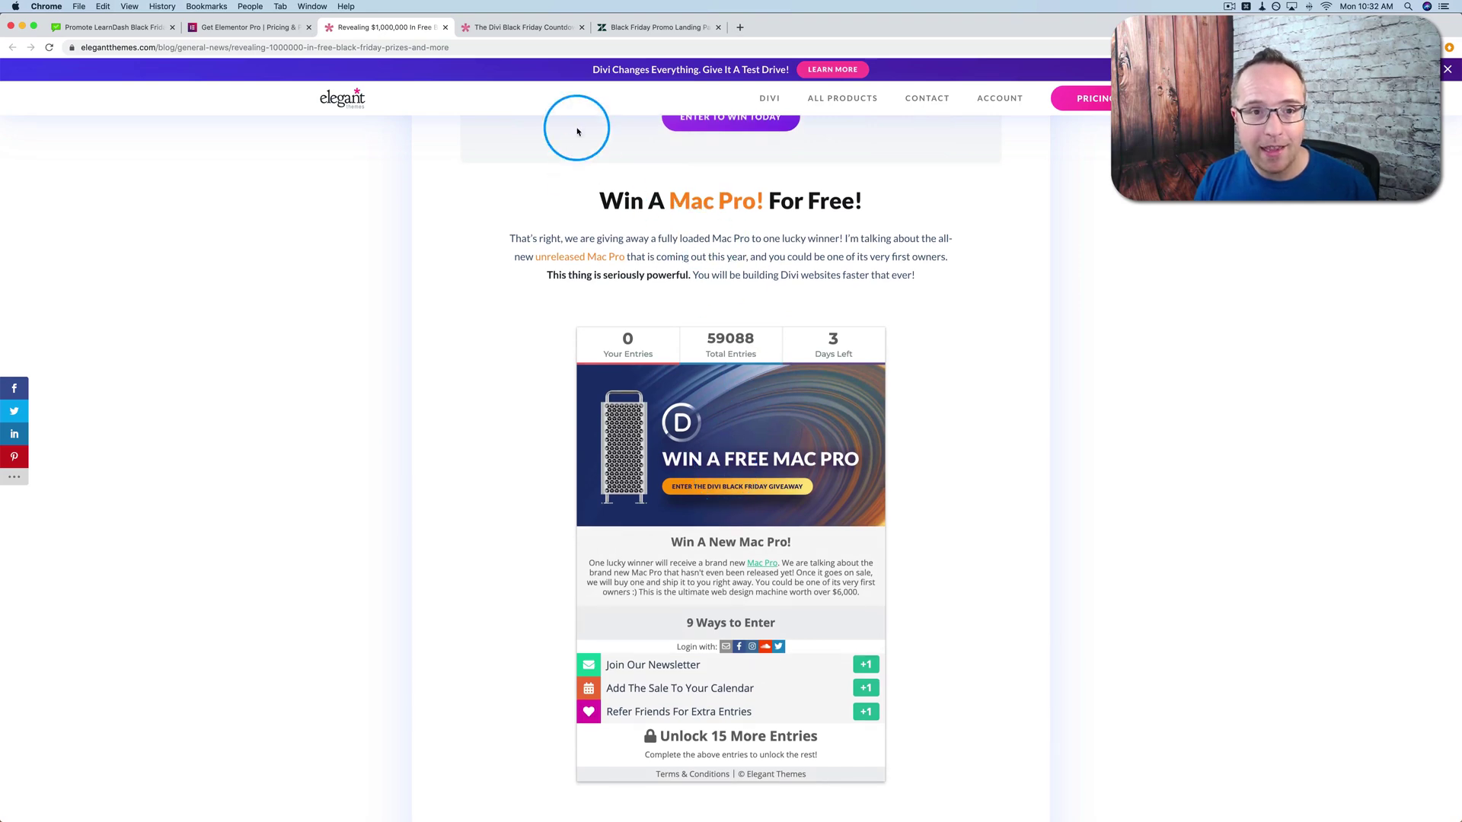
# - Switch to the Divi 'Black Friday Is Coming' countdown page
pyautogui.click(527, 26)
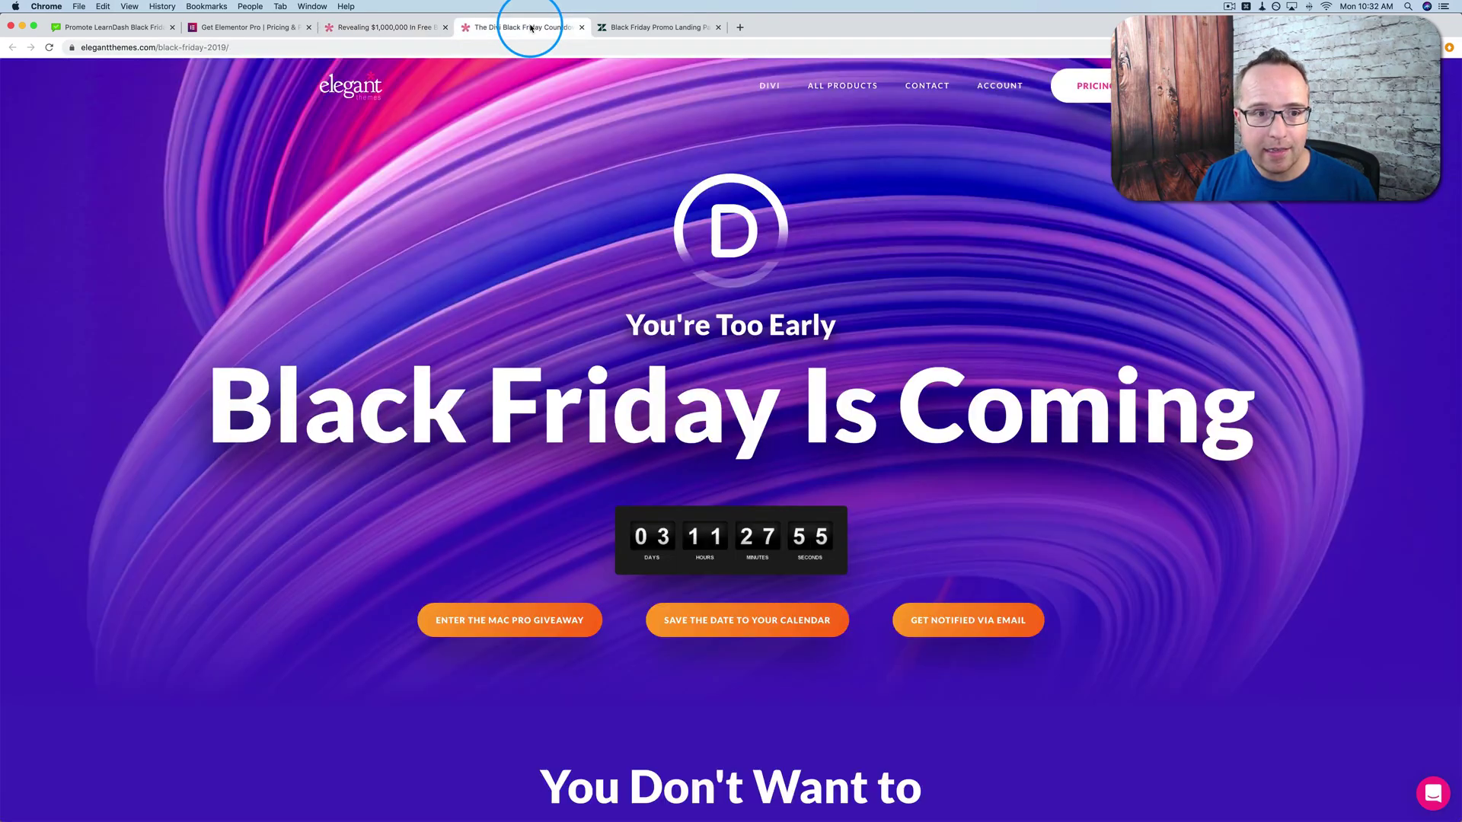
pyautogui.scroll(-1, 457, 346)
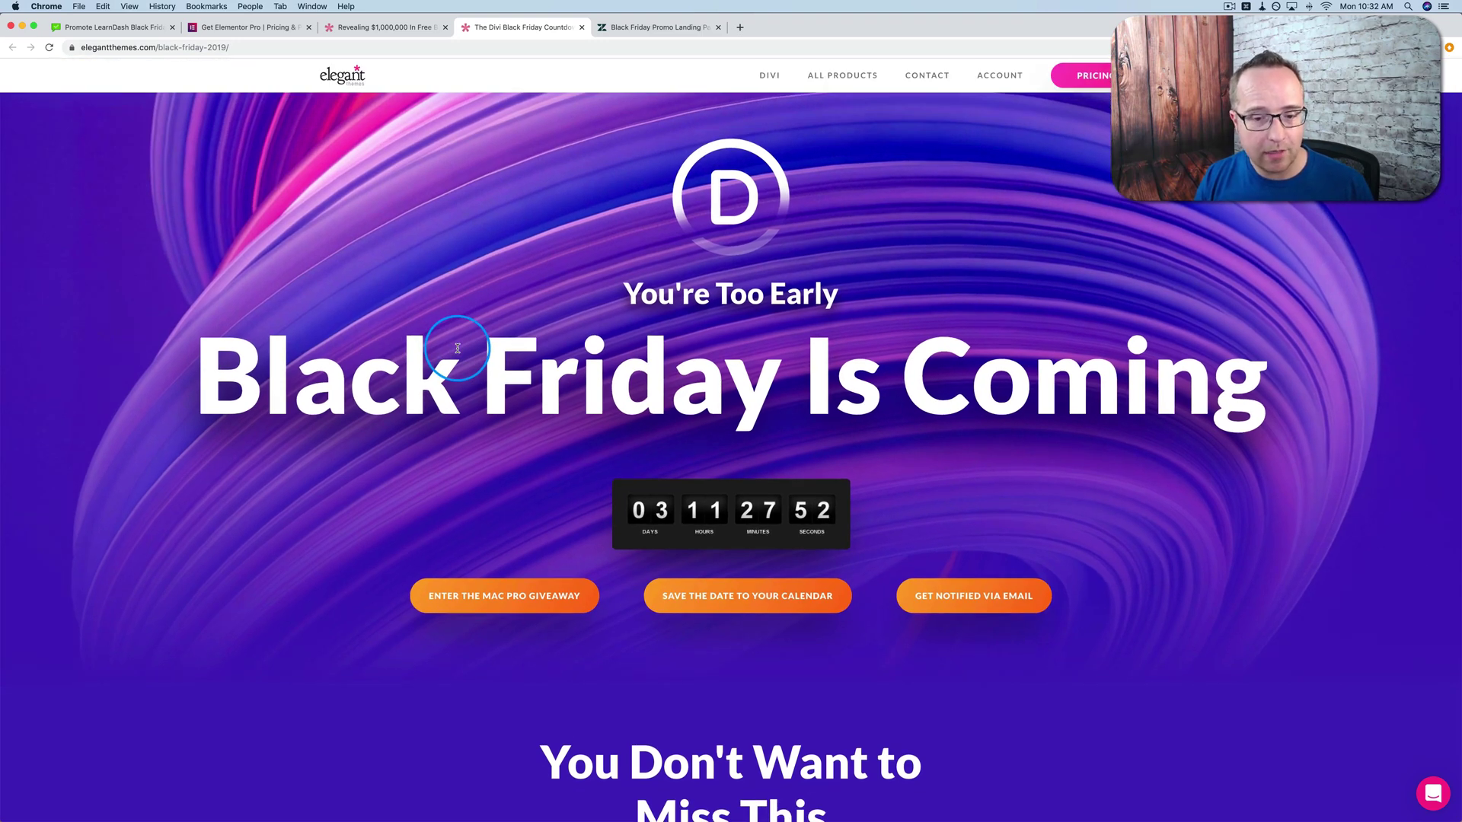
pyautogui.scroll(-3, 457, 347)
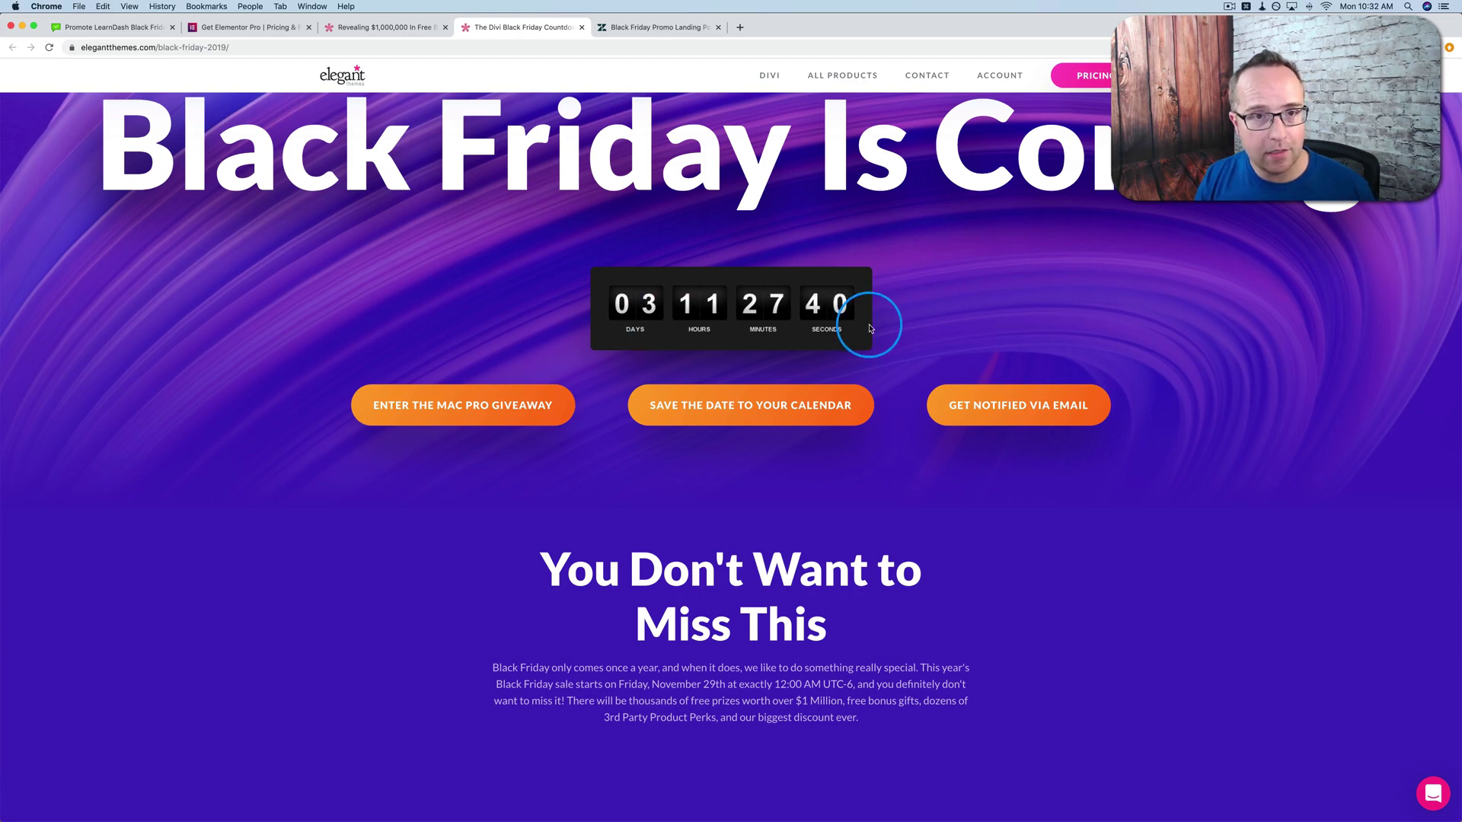
# - Revisit the giveaway prize cards and Elementor Pro pricing, then return to the Divi countdown page
pyautogui.click(383, 26)
pyautogui.scroll(-10, 491, 314)
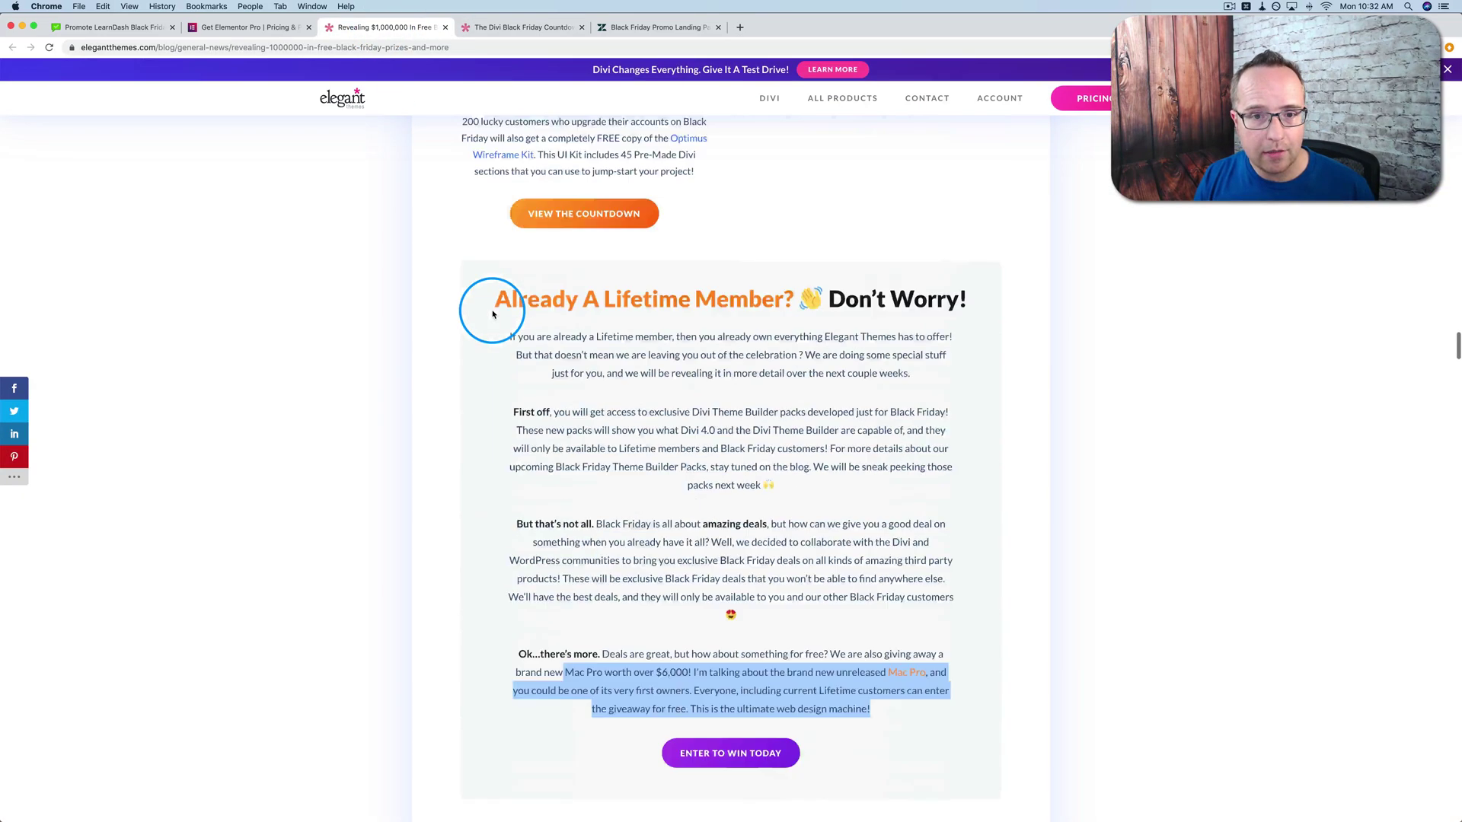
pyautogui.scroll(-10, 492, 315)
pyautogui.scroll(3, 492, 314)
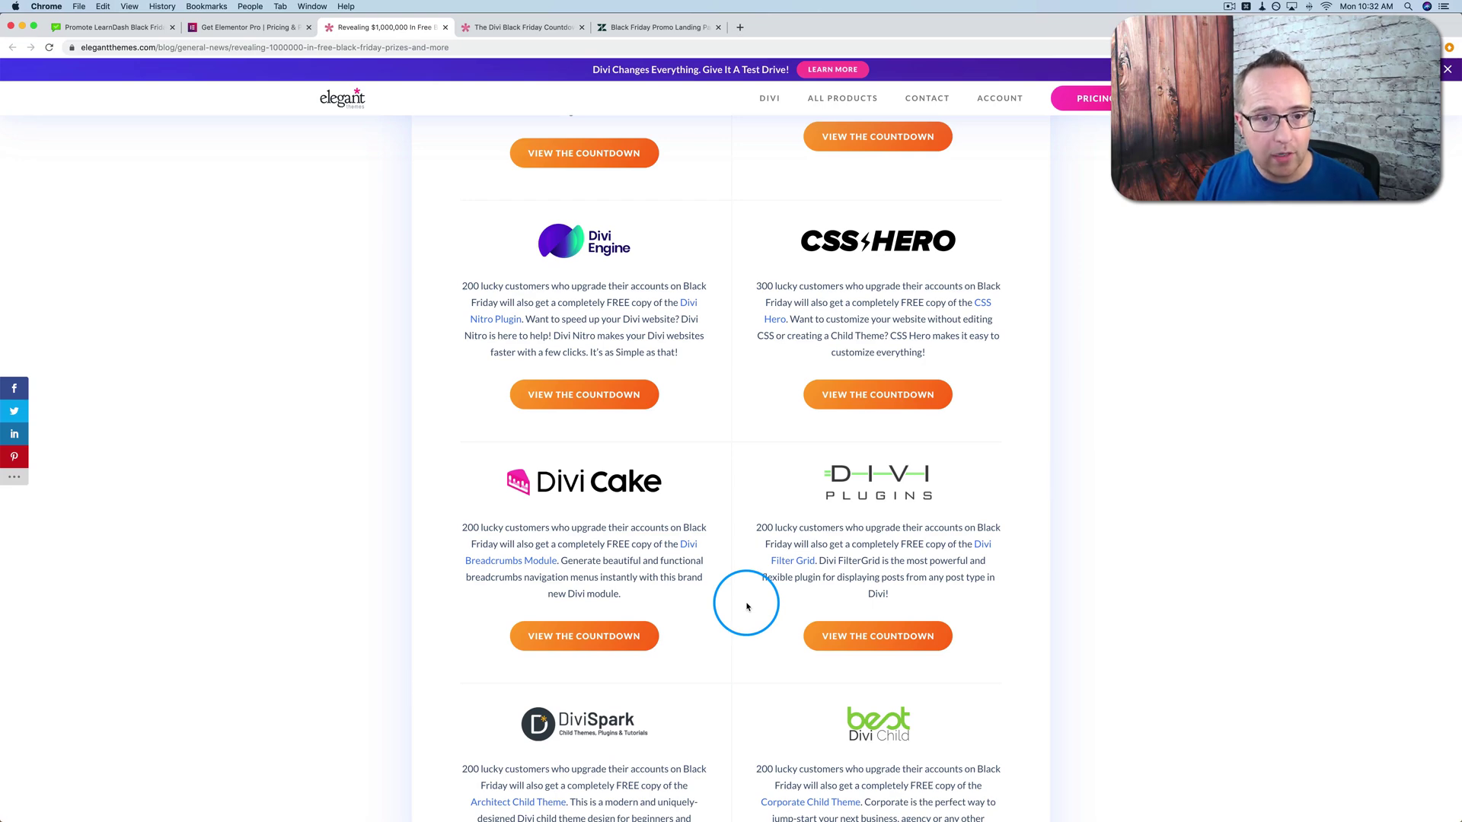
pyautogui.scroll(1, 747, 606)
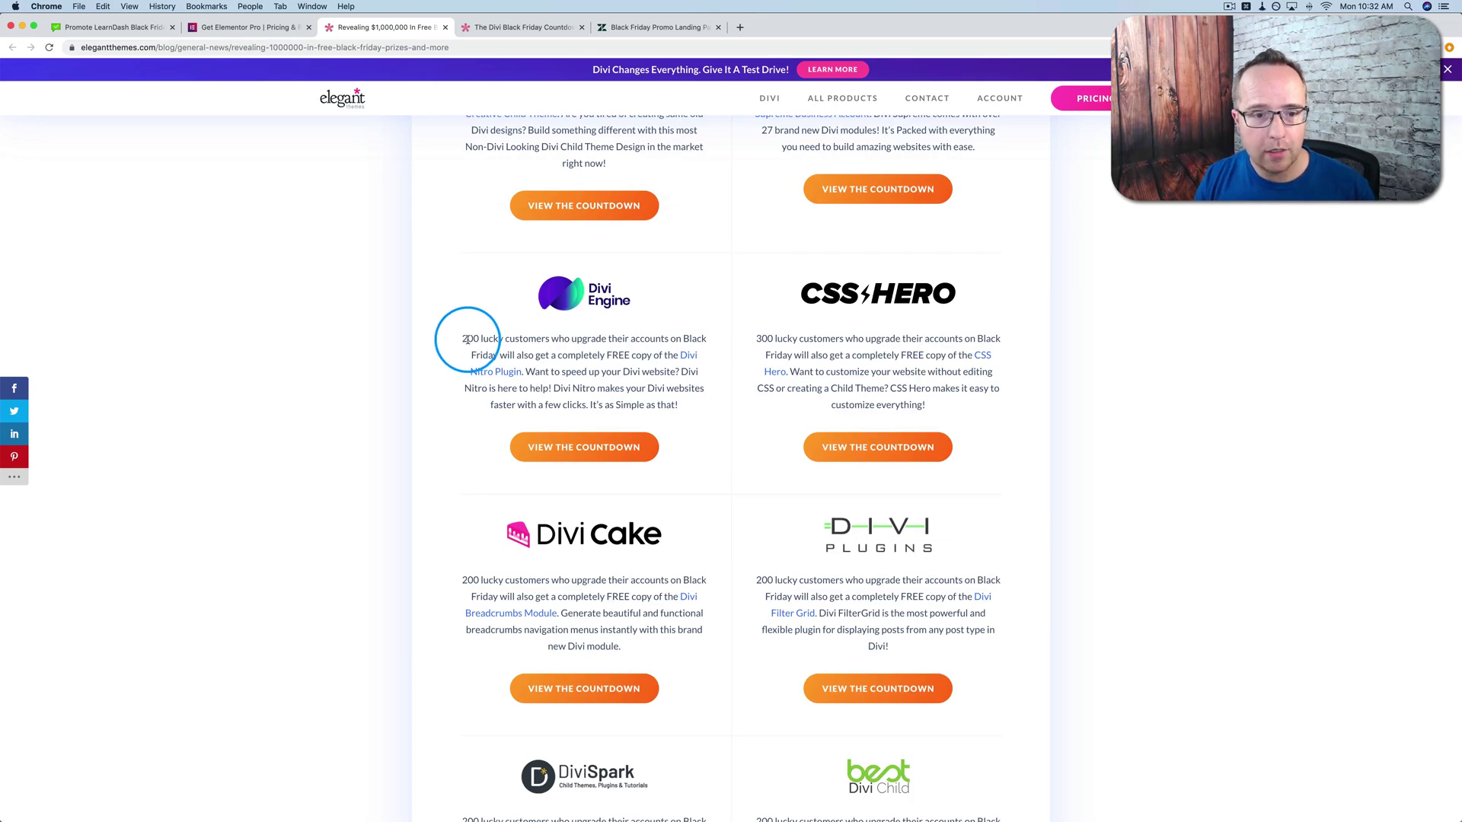
pyautogui.moveTo(463, 338); pyautogui.dragTo(538, 338)
pyautogui.moveTo(756, 338); pyautogui.dragTo(842, 340)
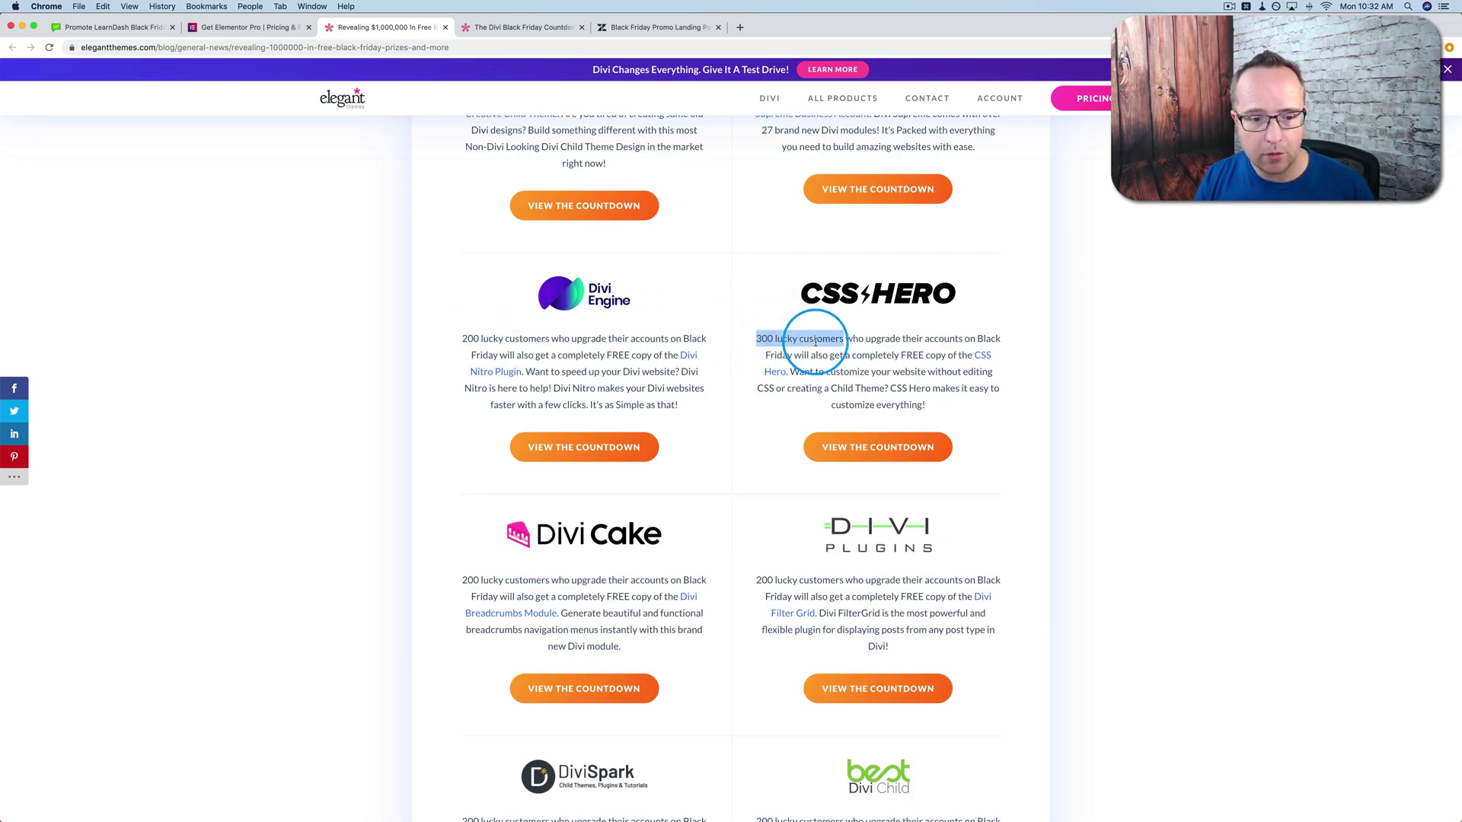
pyautogui.scroll(-3, 815, 342)
pyautogui.scroll(-3, 747, 454)
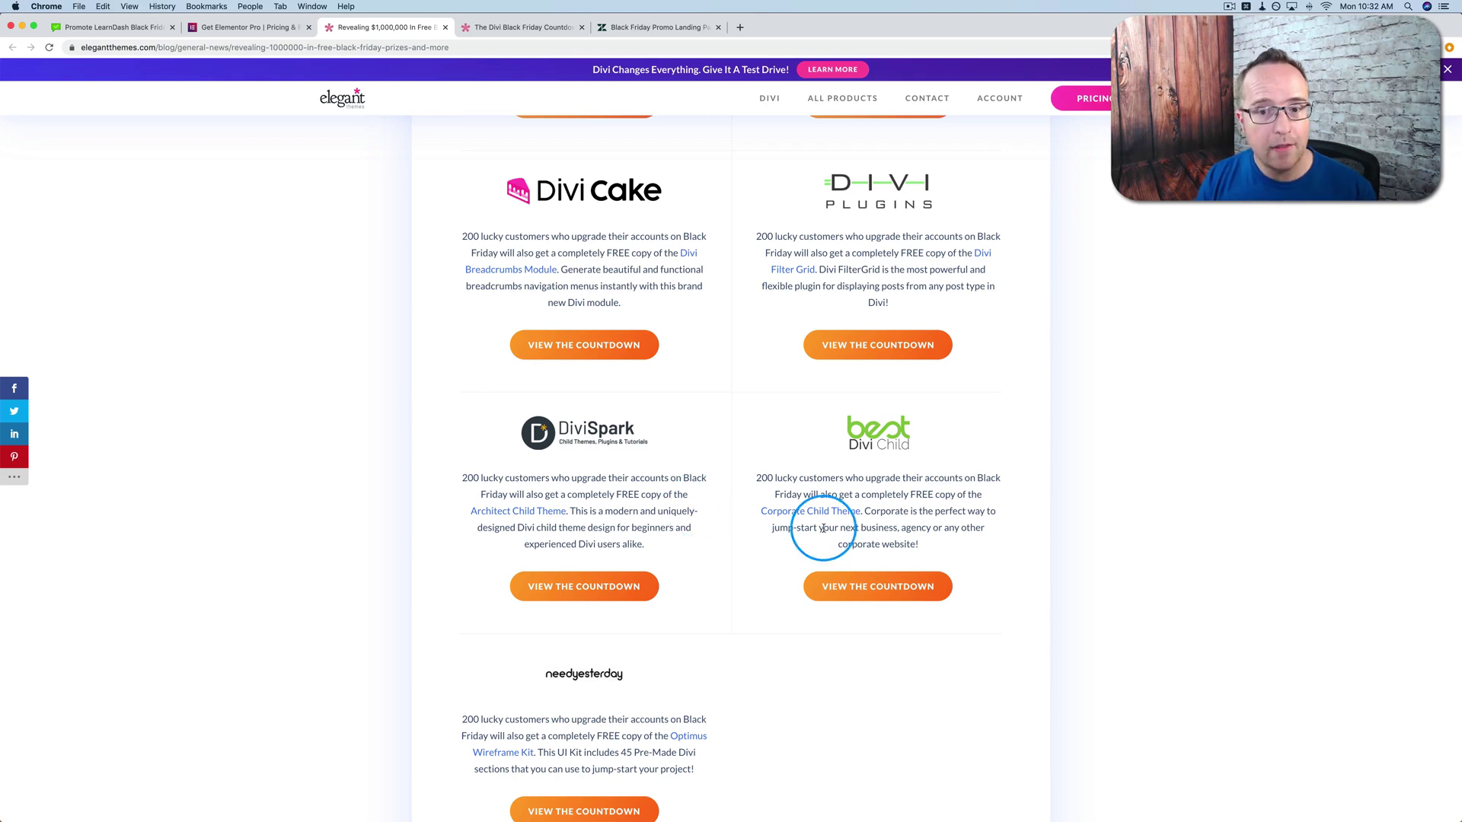
pyautogui.scroll(-3, 747, 580)
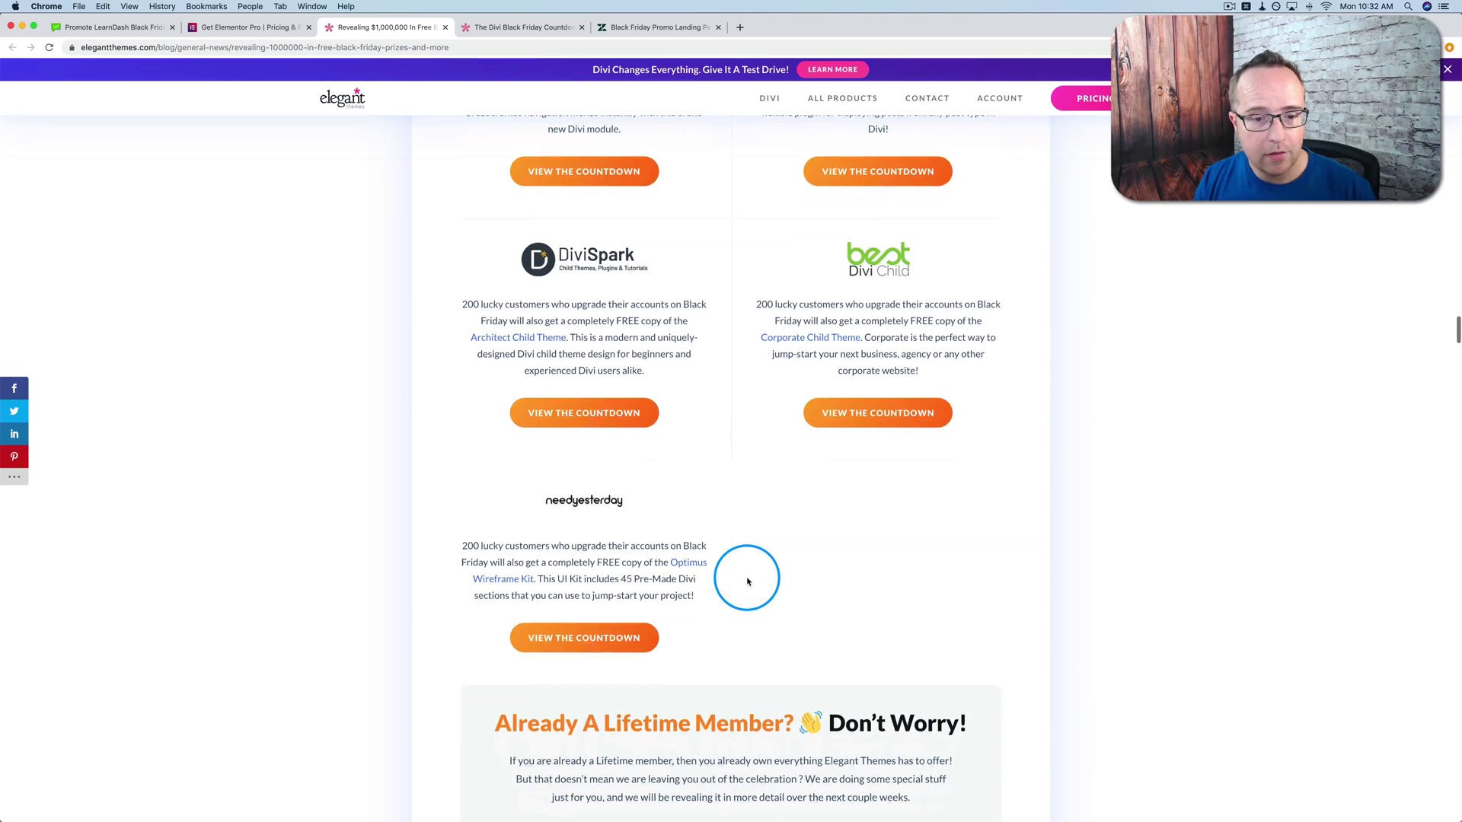
pyautogui.scroll(4, 748, 582)
pyautogui.scroll(3, 748, 582)
pyautogui.scroll(2, 747, 581)
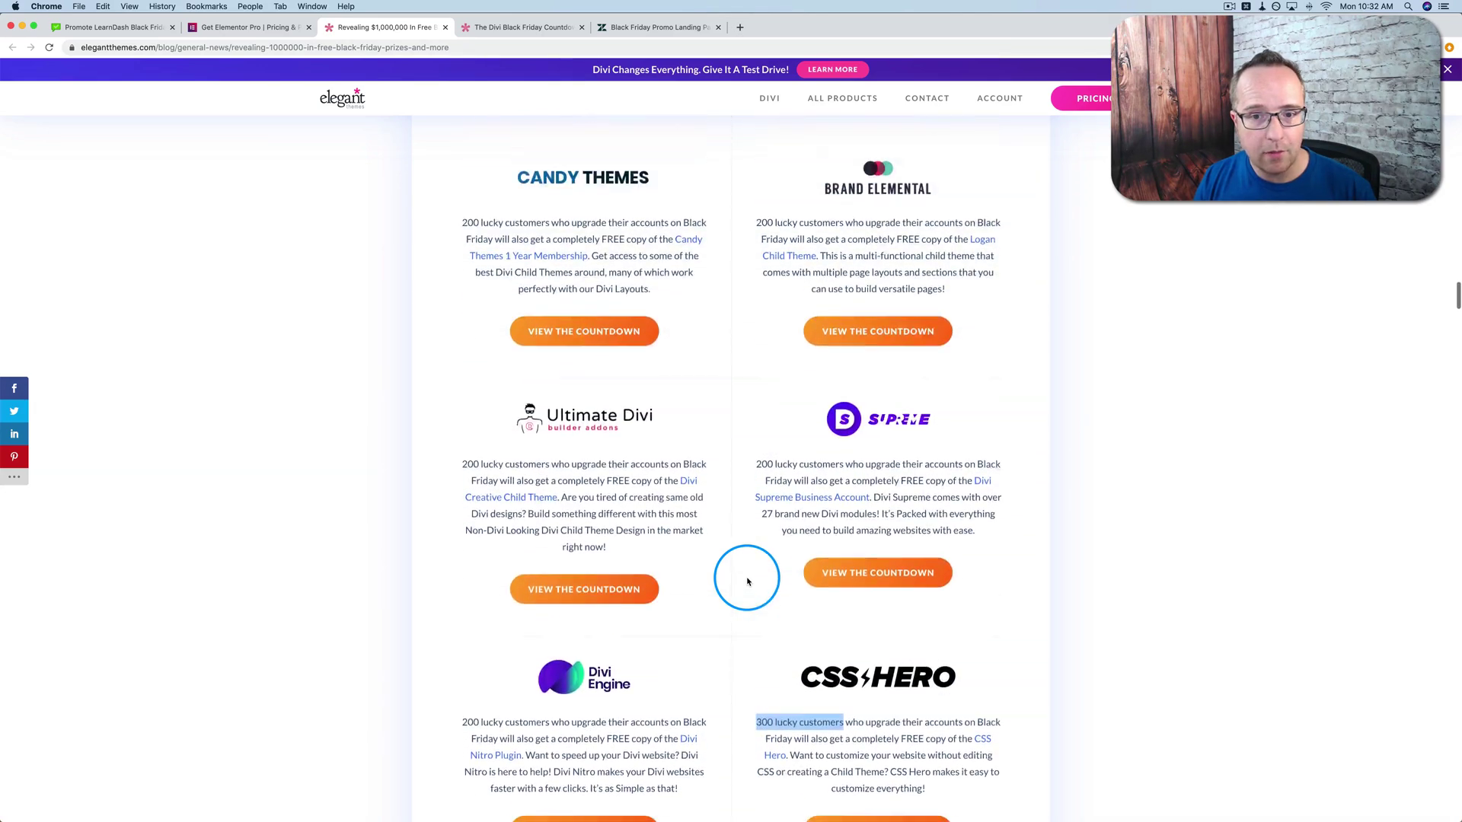
pyautogui.scroll(2, 747, 582)
pyautogui.scroll(4, 747, 582)
pyautogui.scroll(3, 747, 582)
pyautogui.scroll(1, 747, 581)
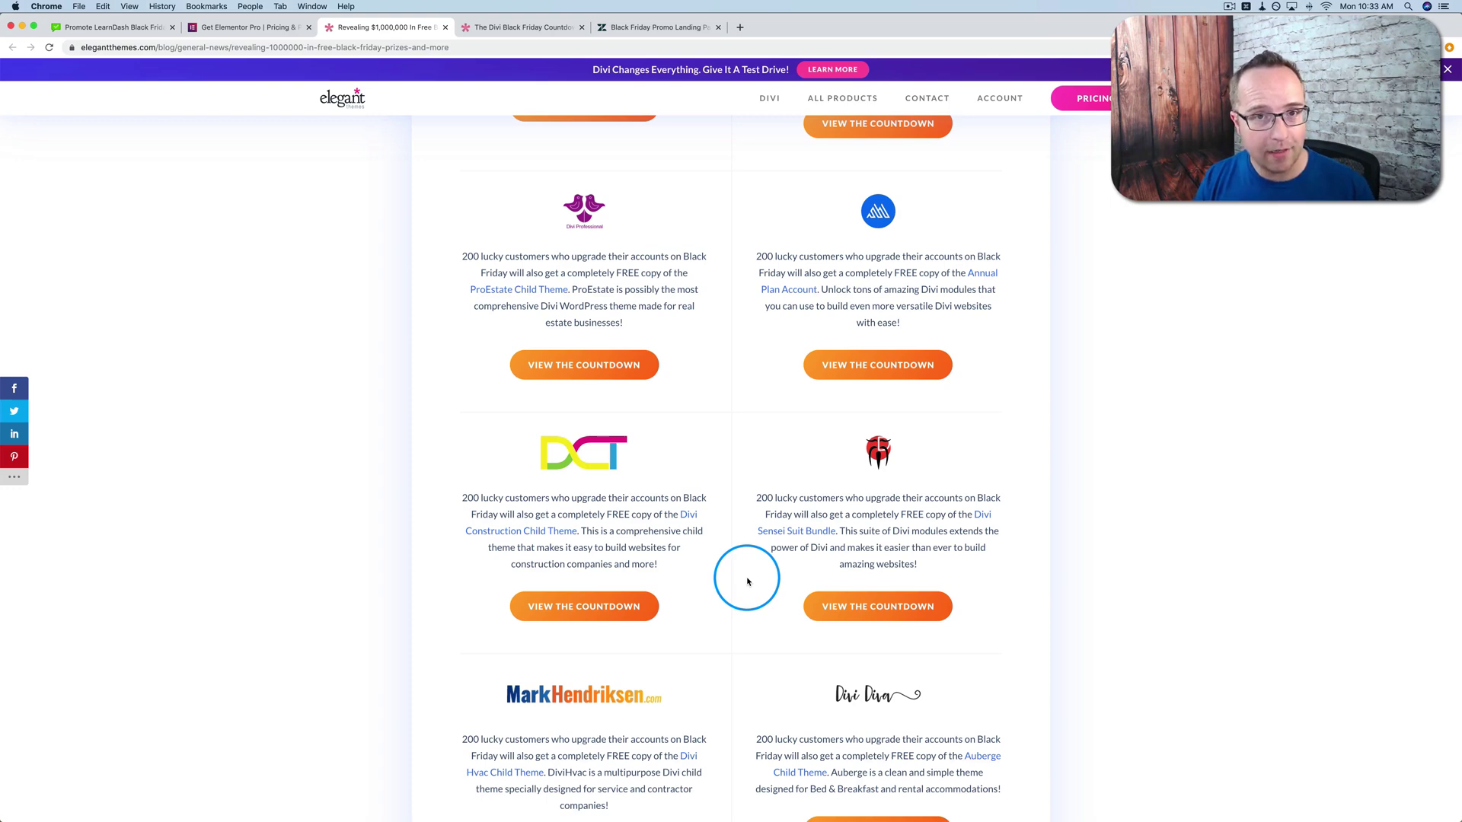
pyautogui.scroll(3, 747, 582)
pyautogui.scroll(1, 731, 503)
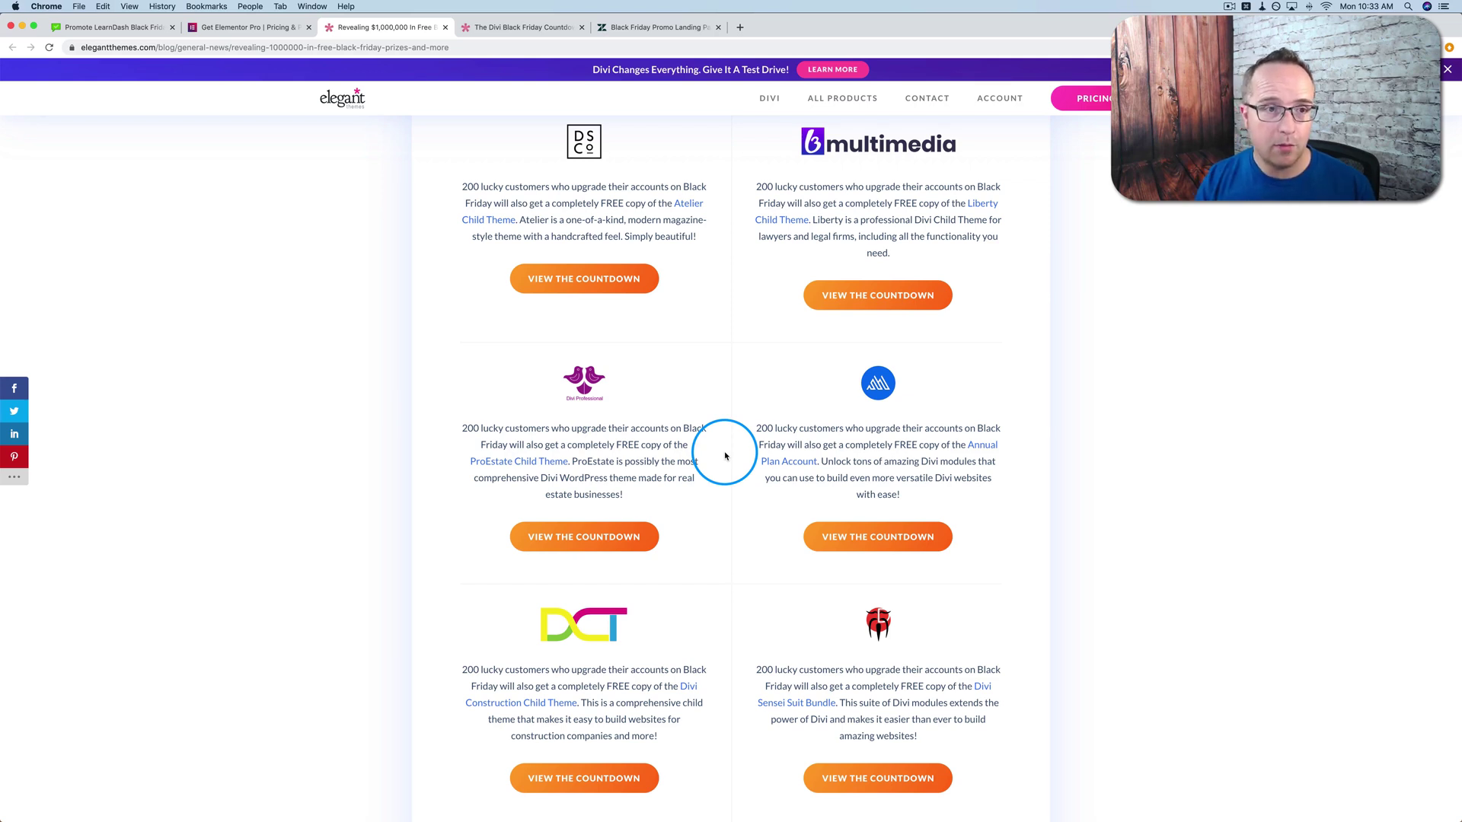
pyautogui.click(260, 26)
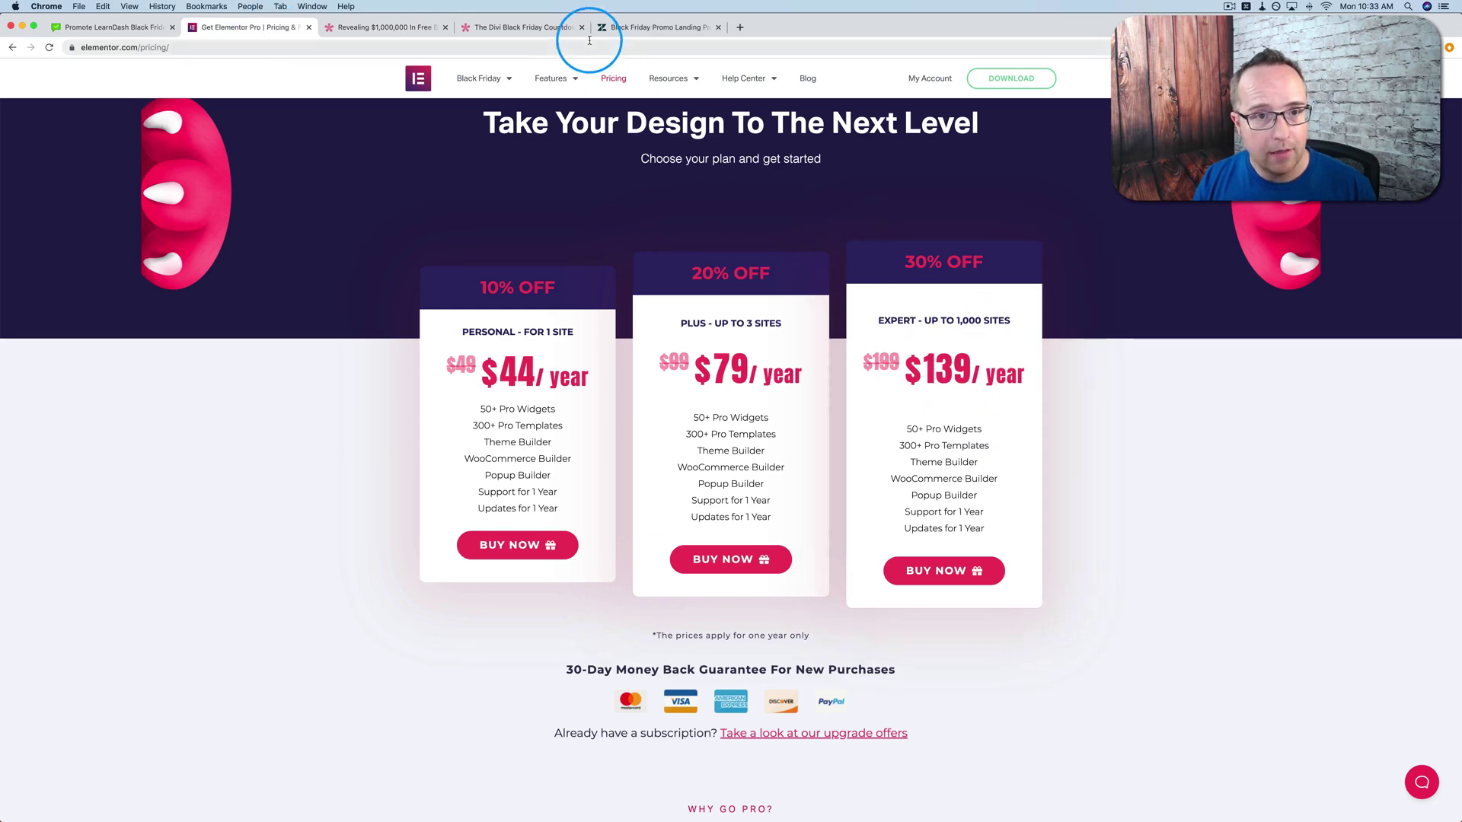
pyautogui.click(554, 27)
pyautogui.scroll(-1, 702, 353)
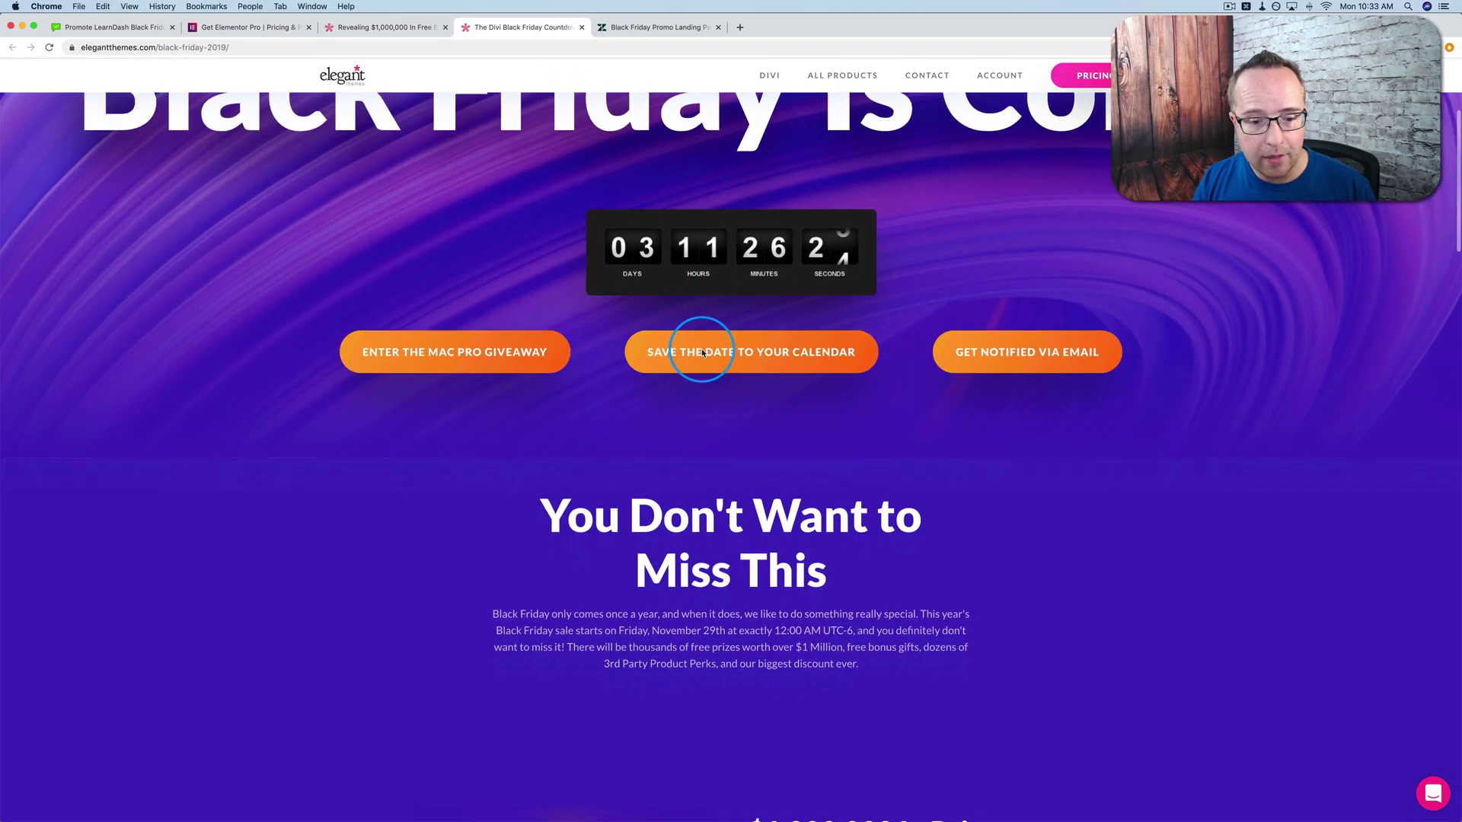
pyautogui.scroll(-3, 703, 354)
pyautogui.scroll(-1, 702, 352)
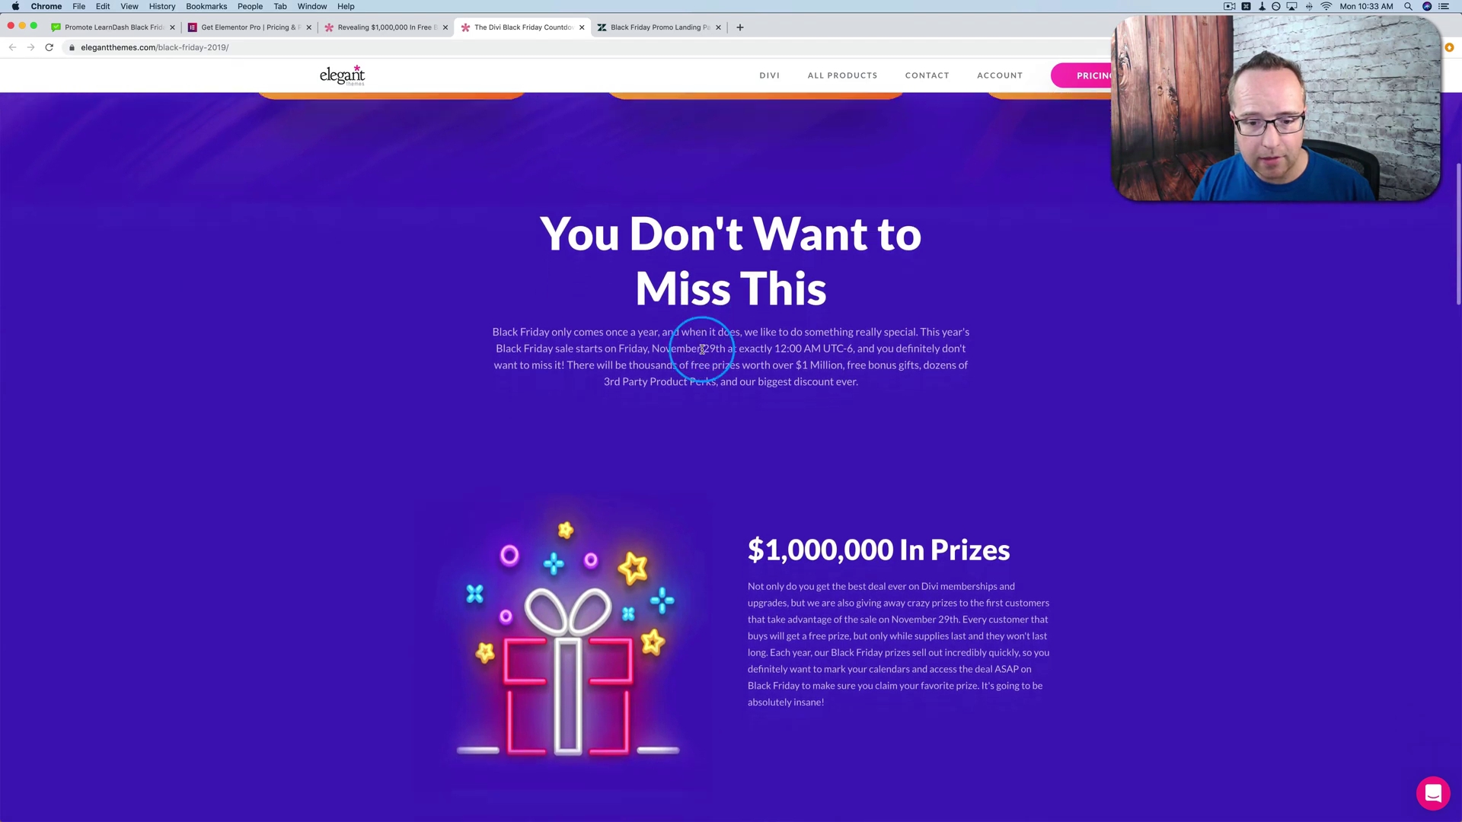
pyautogui.scroll(-2, 703, 352)
pyautogui.scroll(-3, 703, 354)
pyautogui.scroll(-4, 702, 354)
pyautogui.scroll(-2, 702, 353)
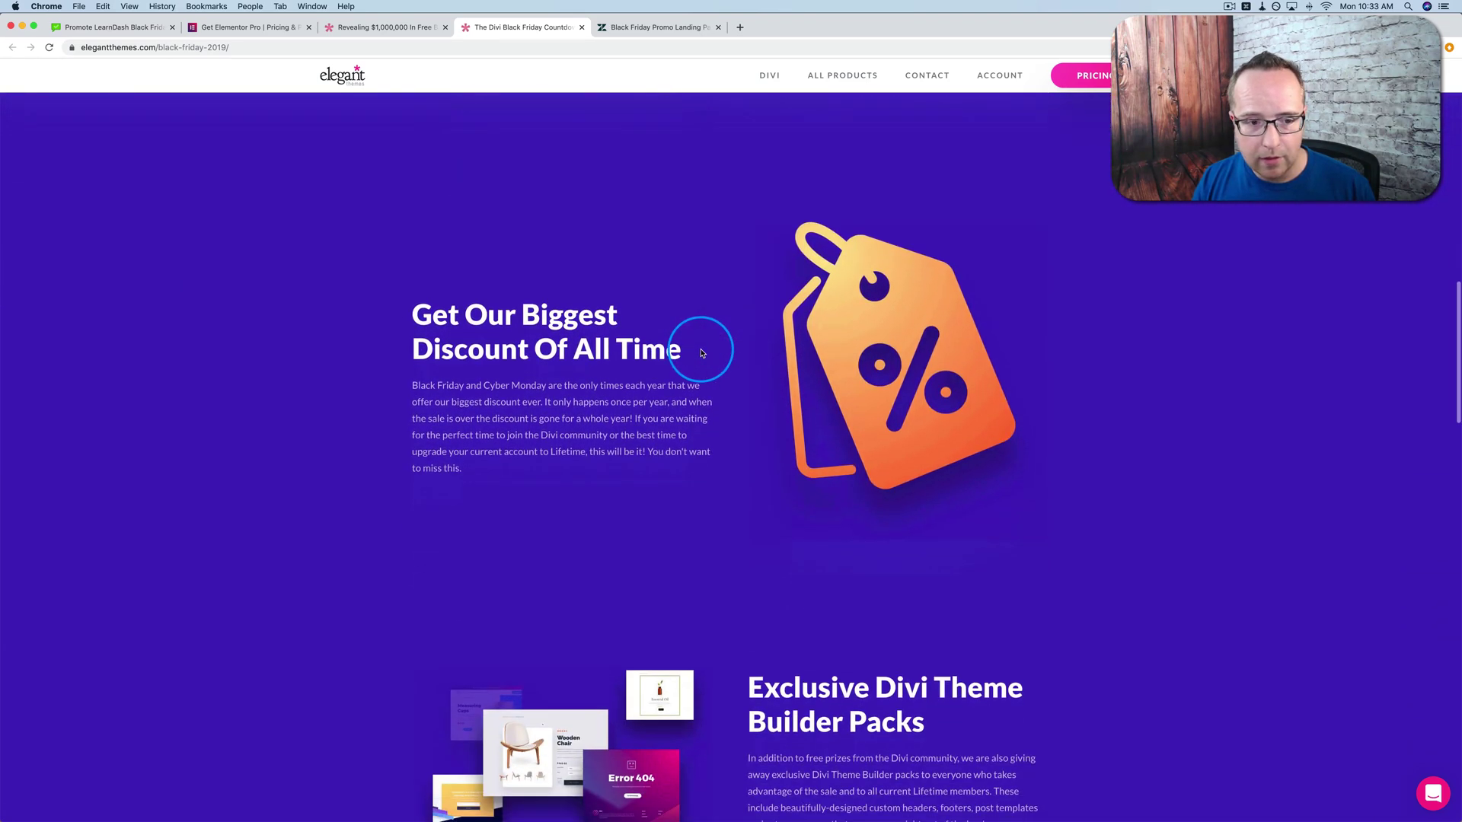
pyautogui.moveTo(409, 313); pyautogui.dragTo(694, 352)
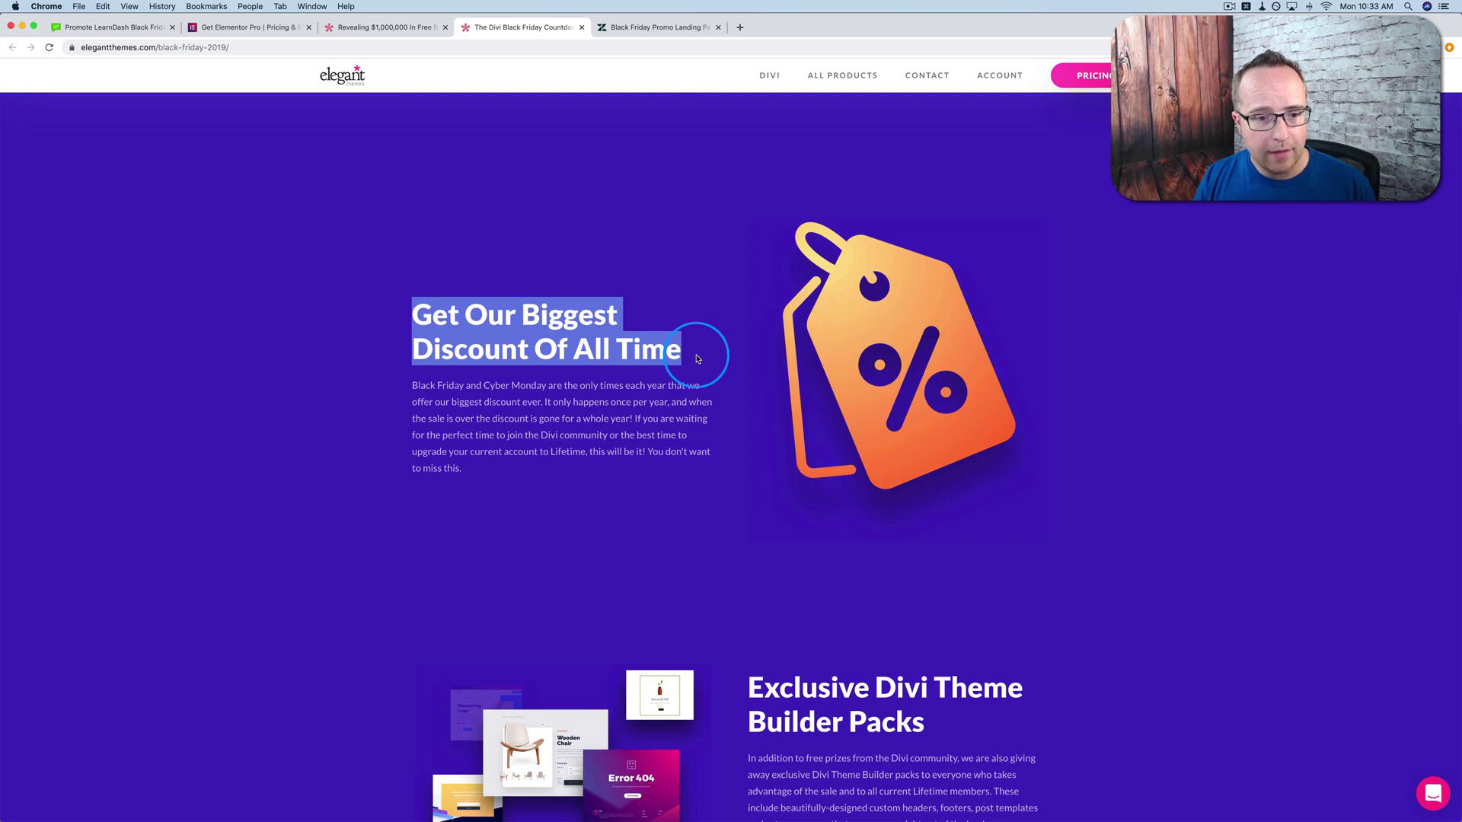
# - Highlight the 'Get Our Biggest Discount Of All Time' heading on the countdown page
pyautogui.moveTo(413, 316); pyautogui.dragTo(634, 348)
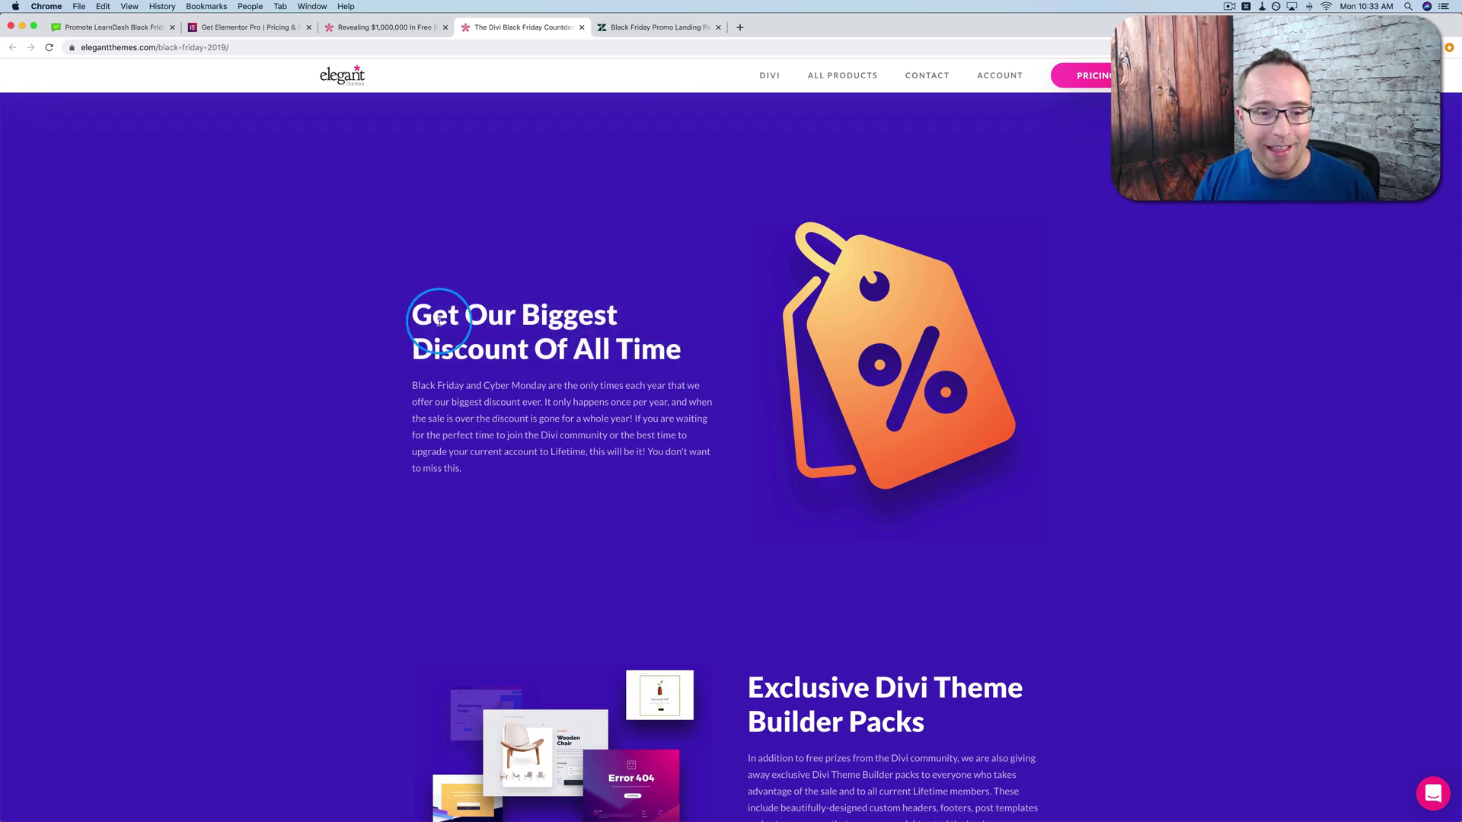